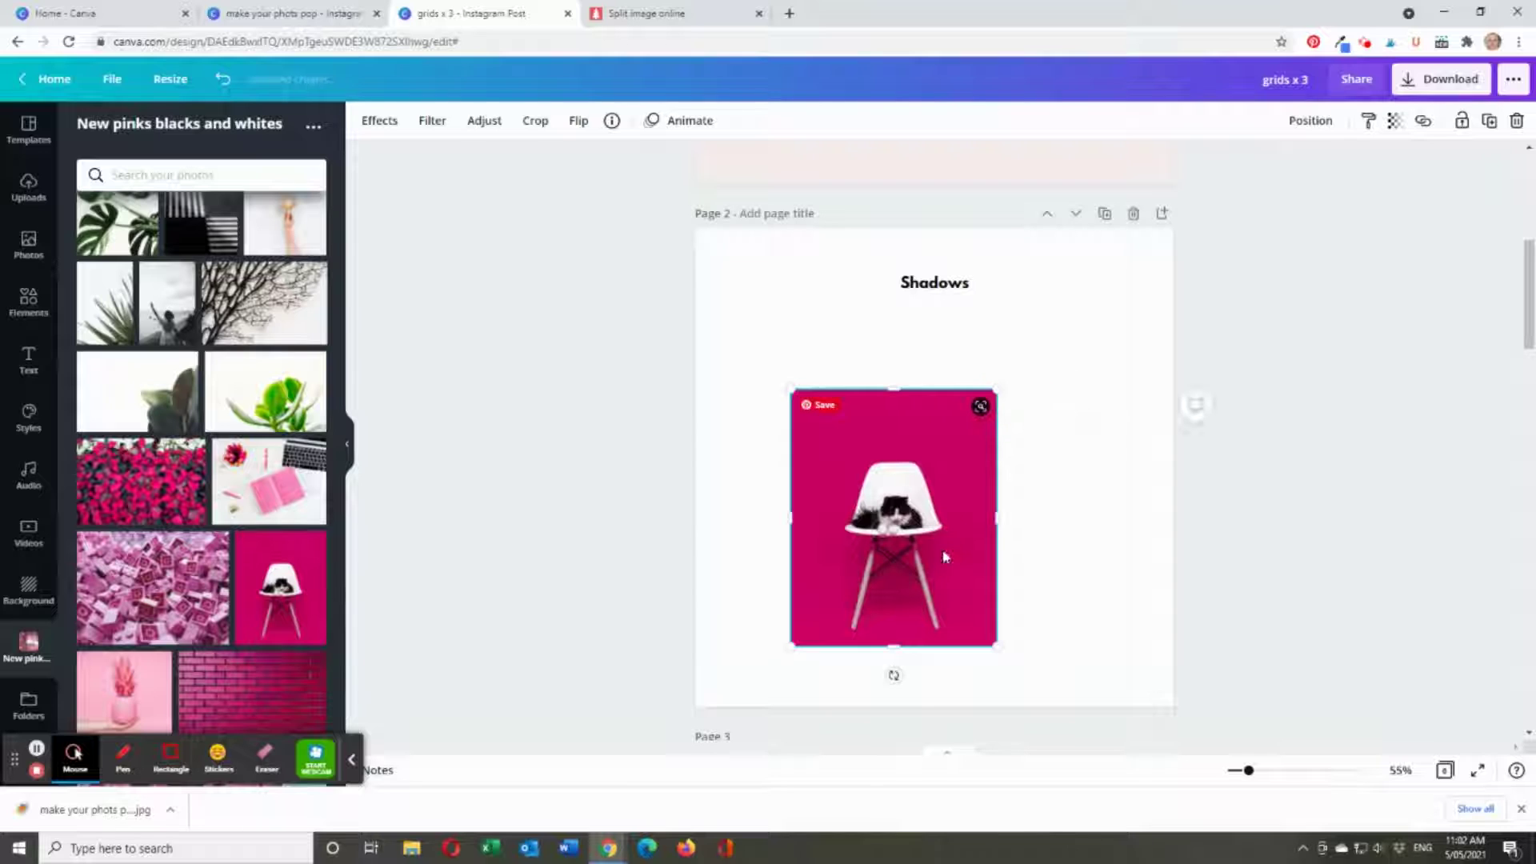
- Centre the chair photo below the "Shadows" heading on page 2 and apply the Drop shadow effect to it
mouse_move(944, 554)
mouse_down()
mouse_move(881, 504)
mouse_move(990, 524)
mouse_move(918, 540)
mouse_up()
click(376, 126)
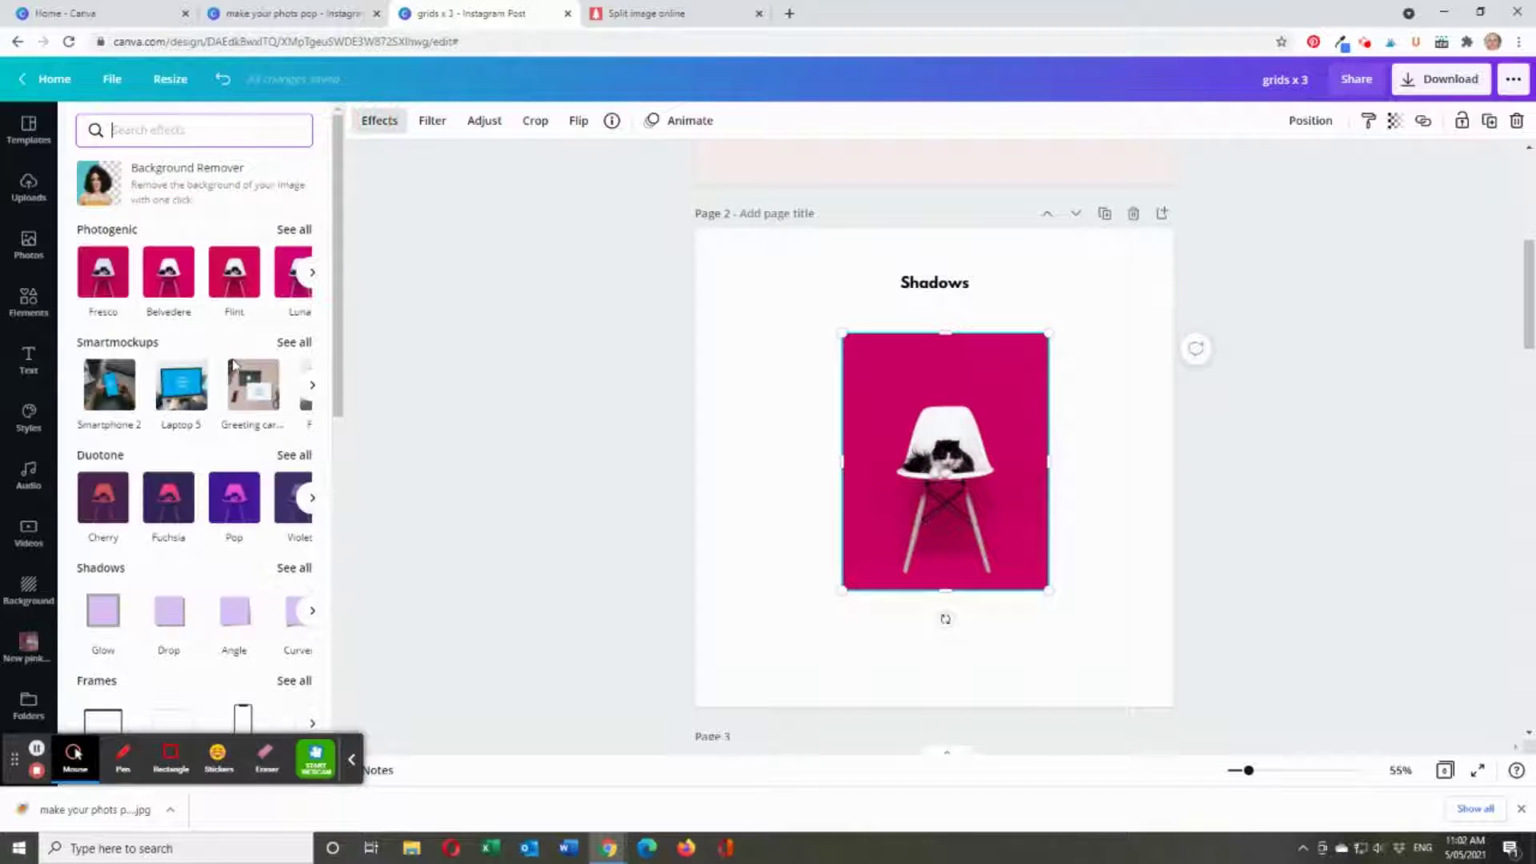
scroll(233, 364, down, 6)
scroll(105, 282, up, 2)
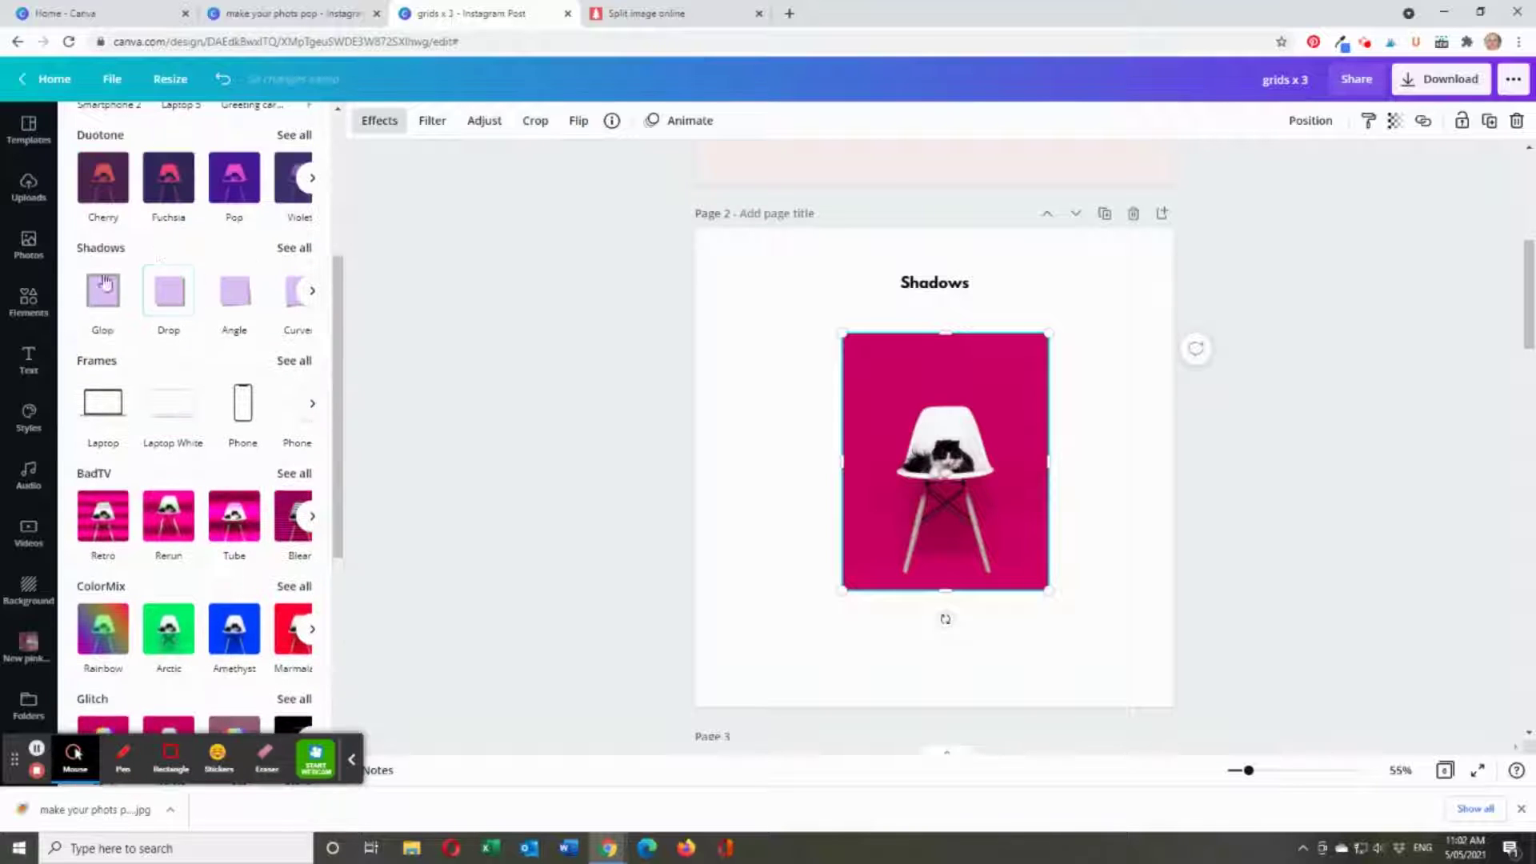
click(171, 306)
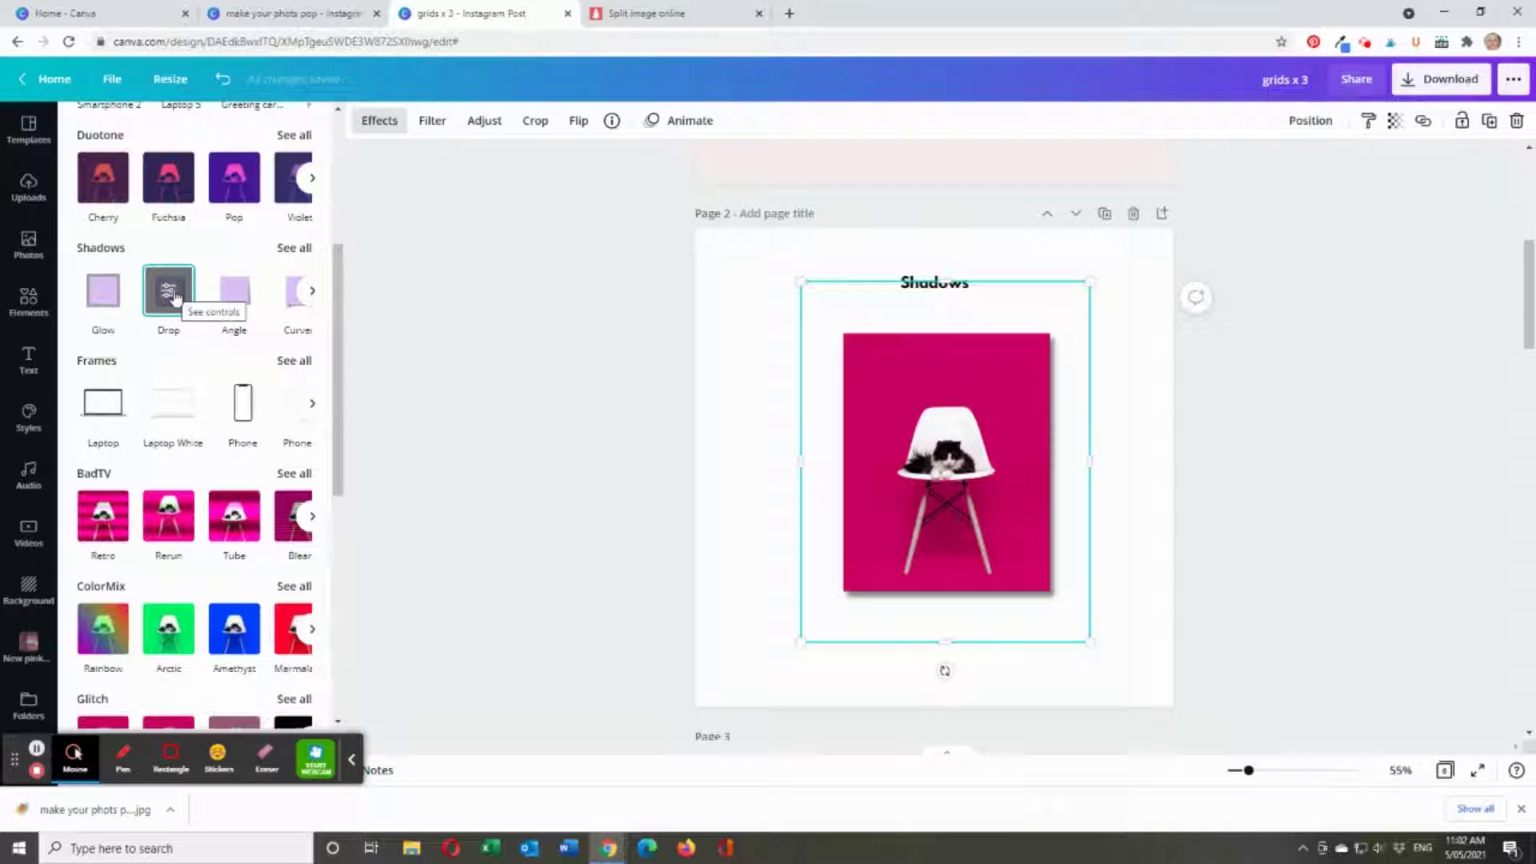
- Set the chair photo's drop shadow offset to 3
click(173, 296)
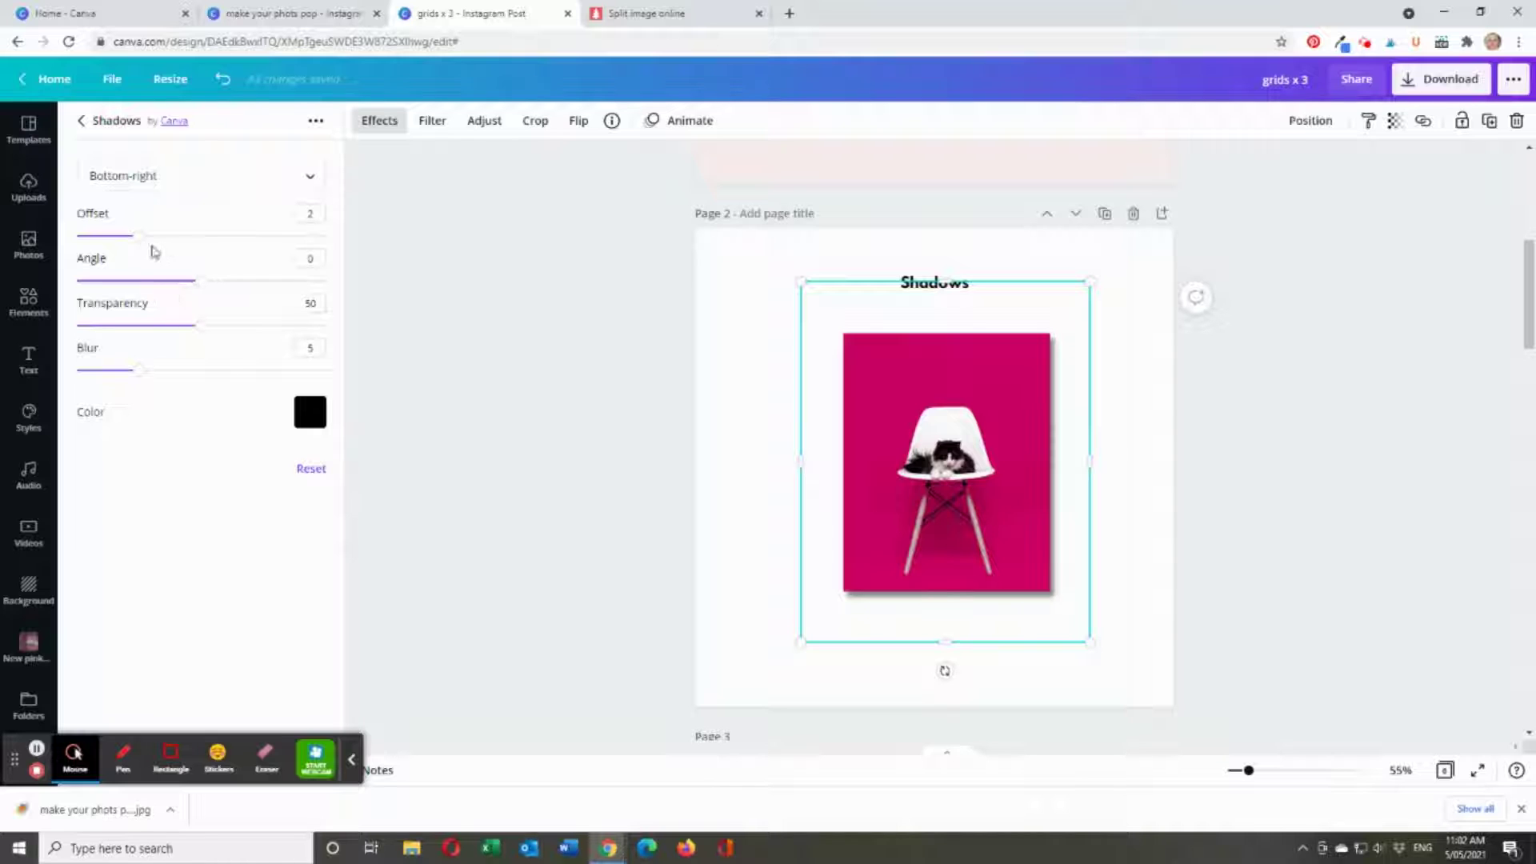
drag(138, 238, 168, 238)
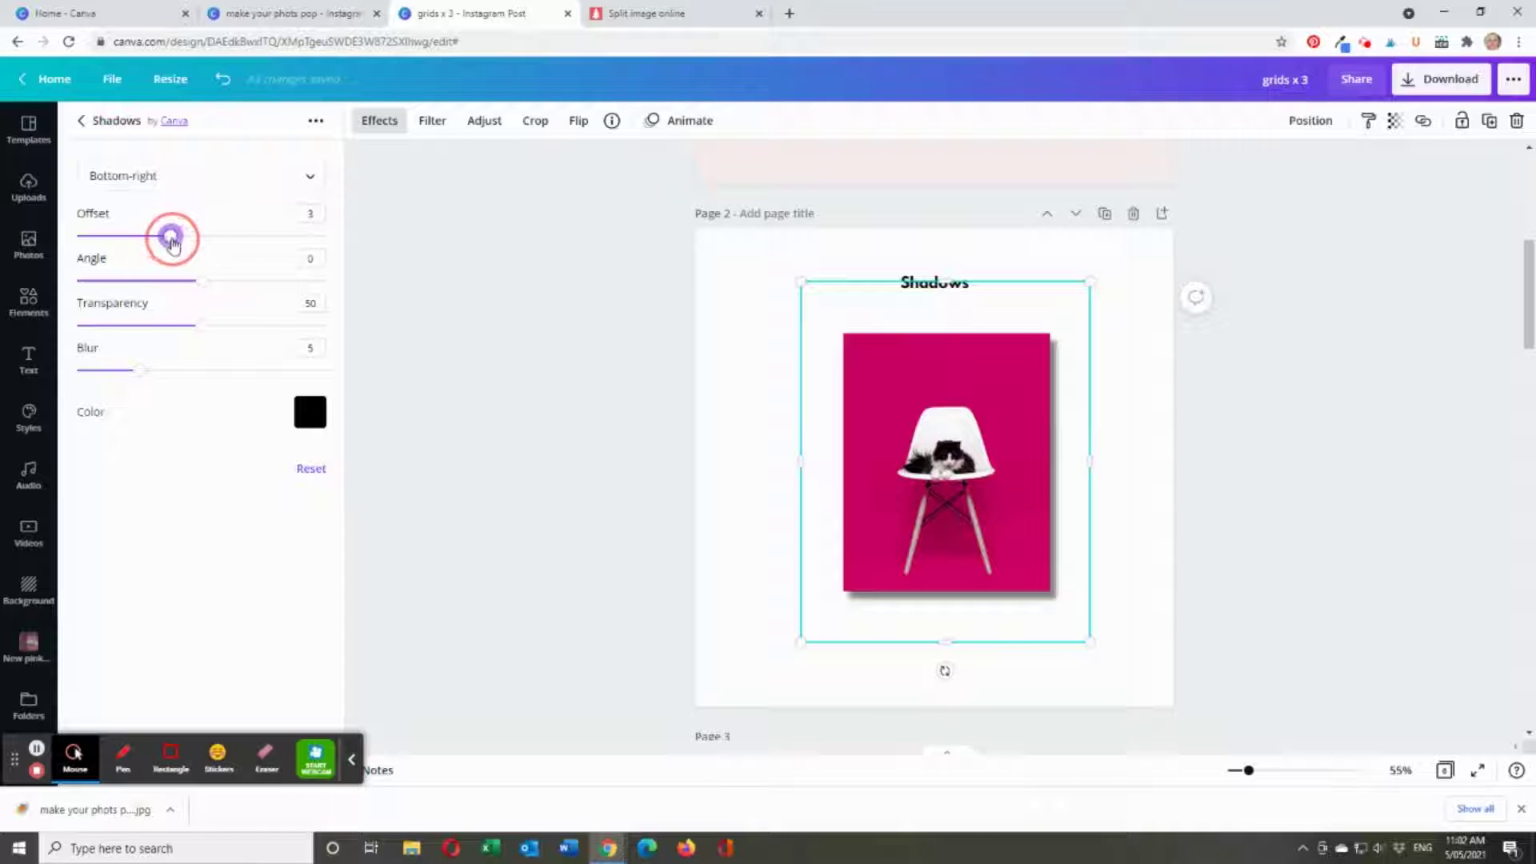
key(Escape)
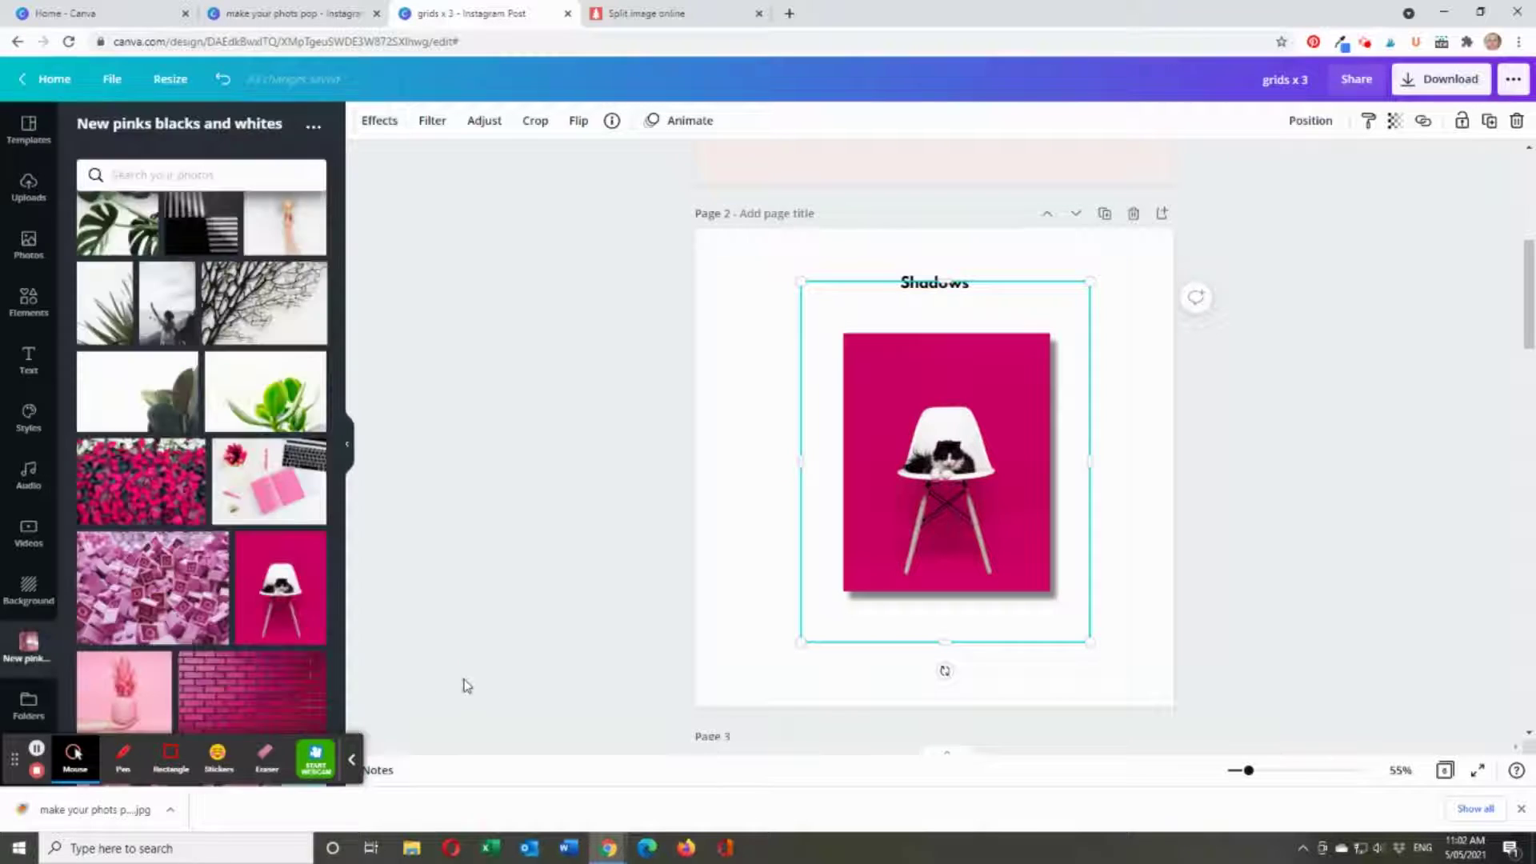
- Add the whole pink tree photo with the swing to the "split it" page from the photo folder
scroll(1224, 652, down, 6)
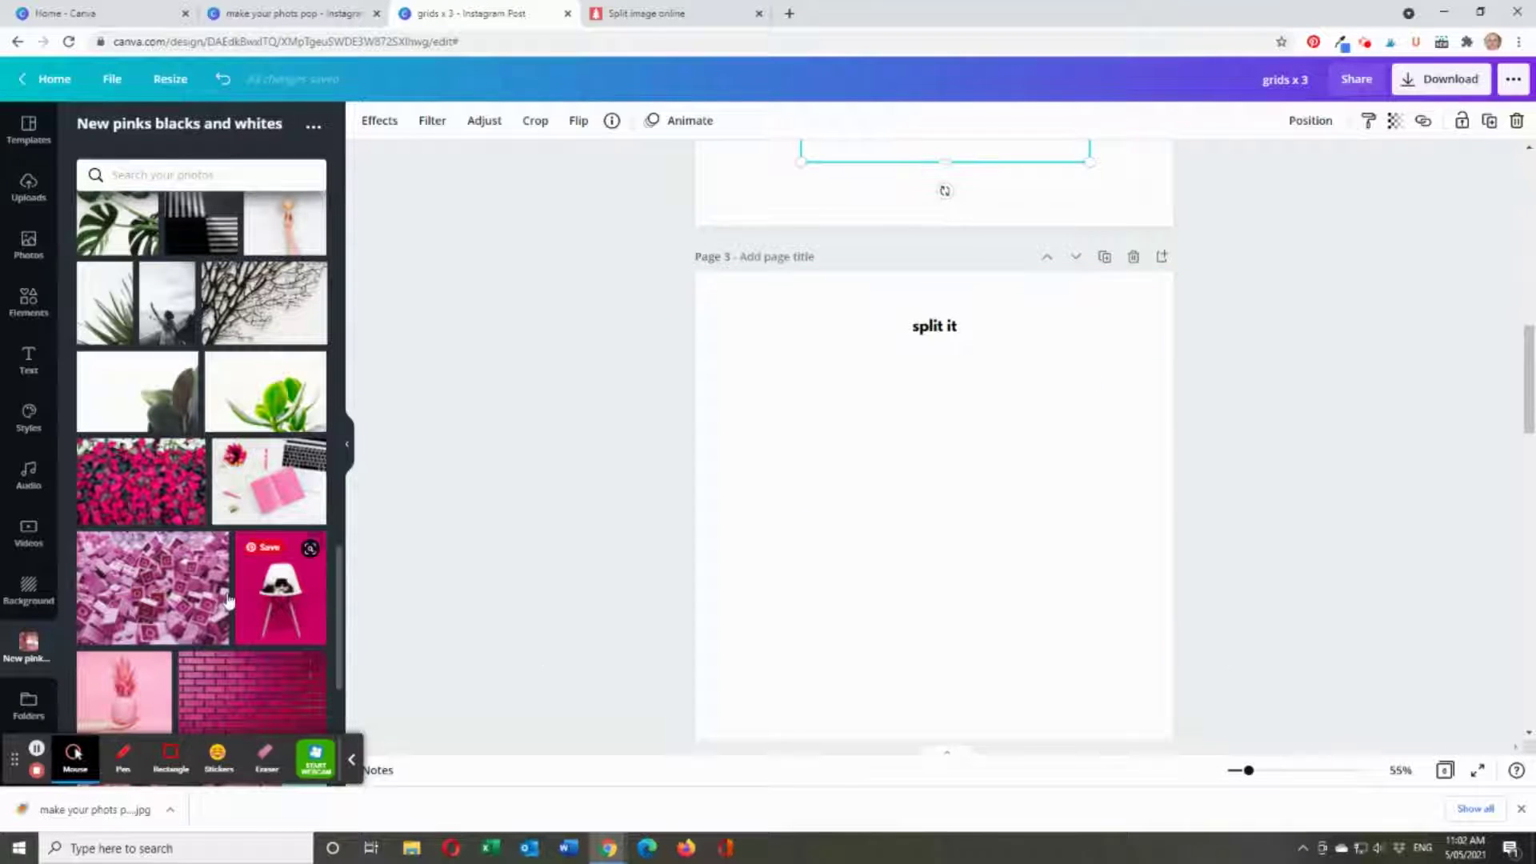
scroll(212, 604, down, 2)
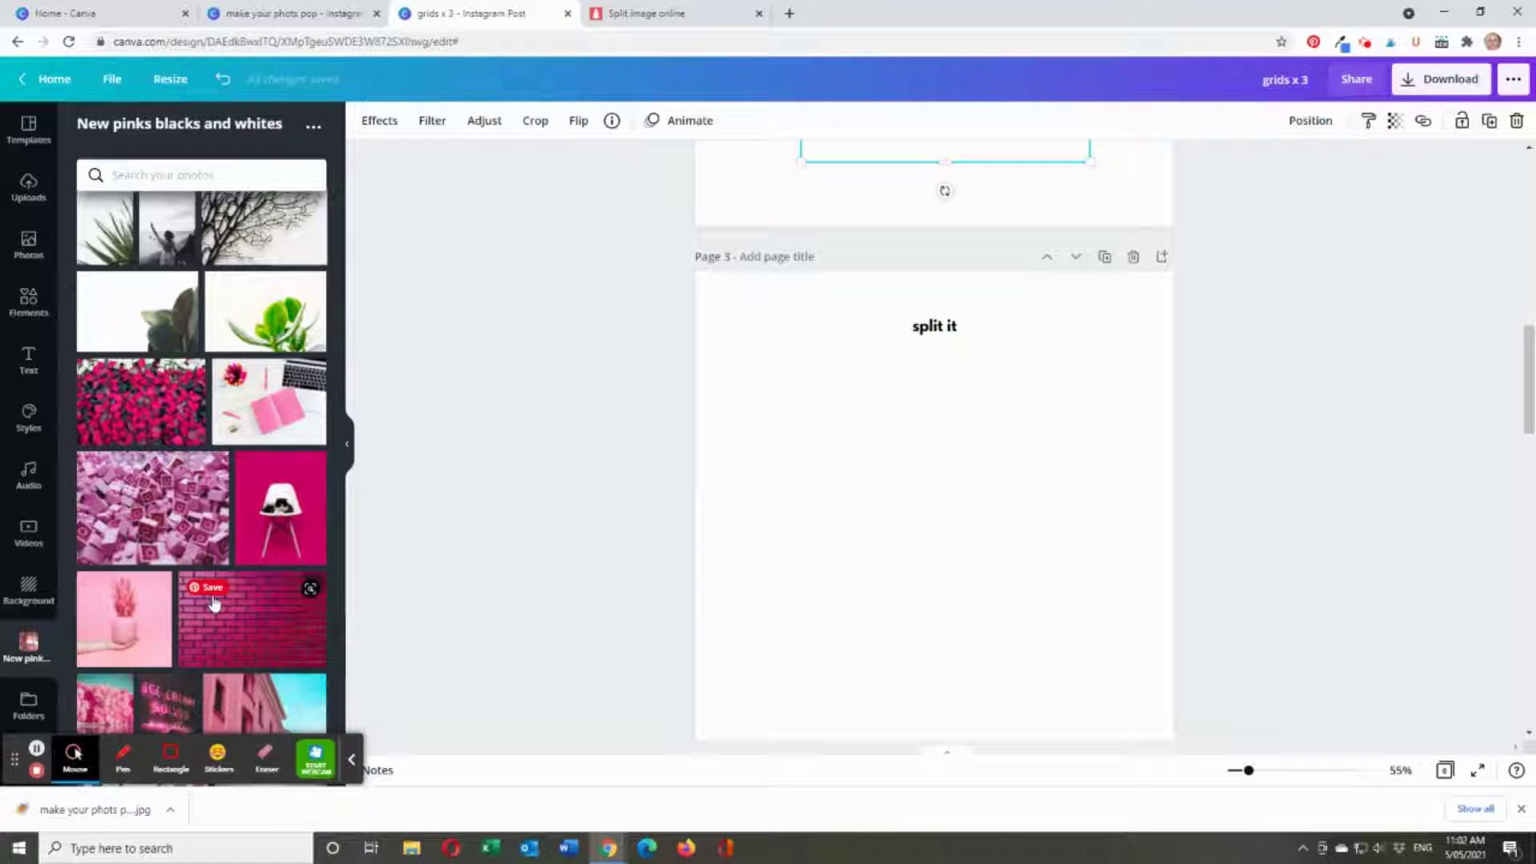
scroll(218, 608, down, 5)
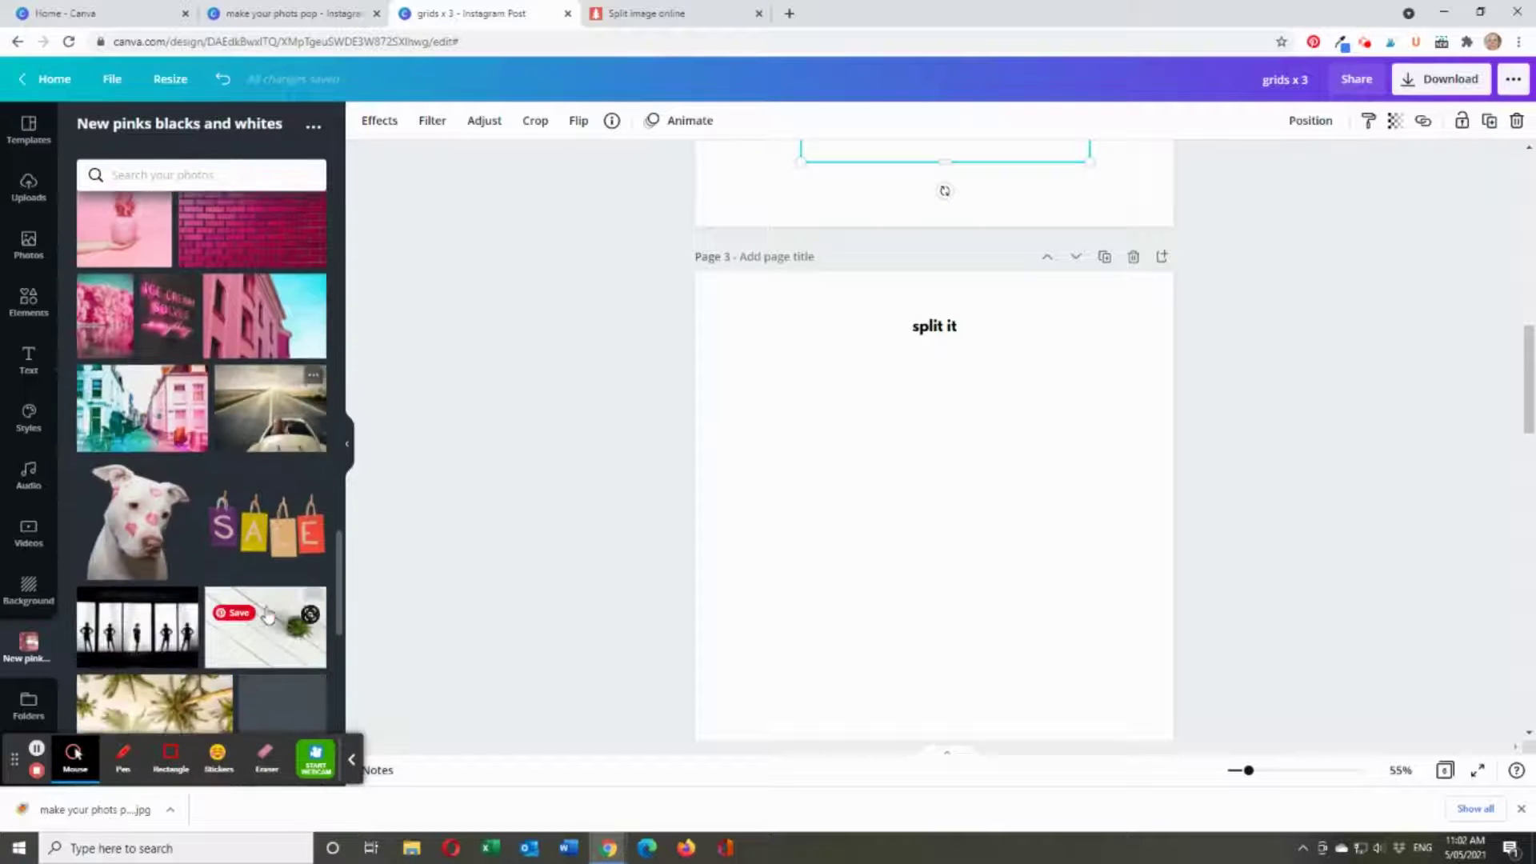
scroll(267, 616, down, 5)
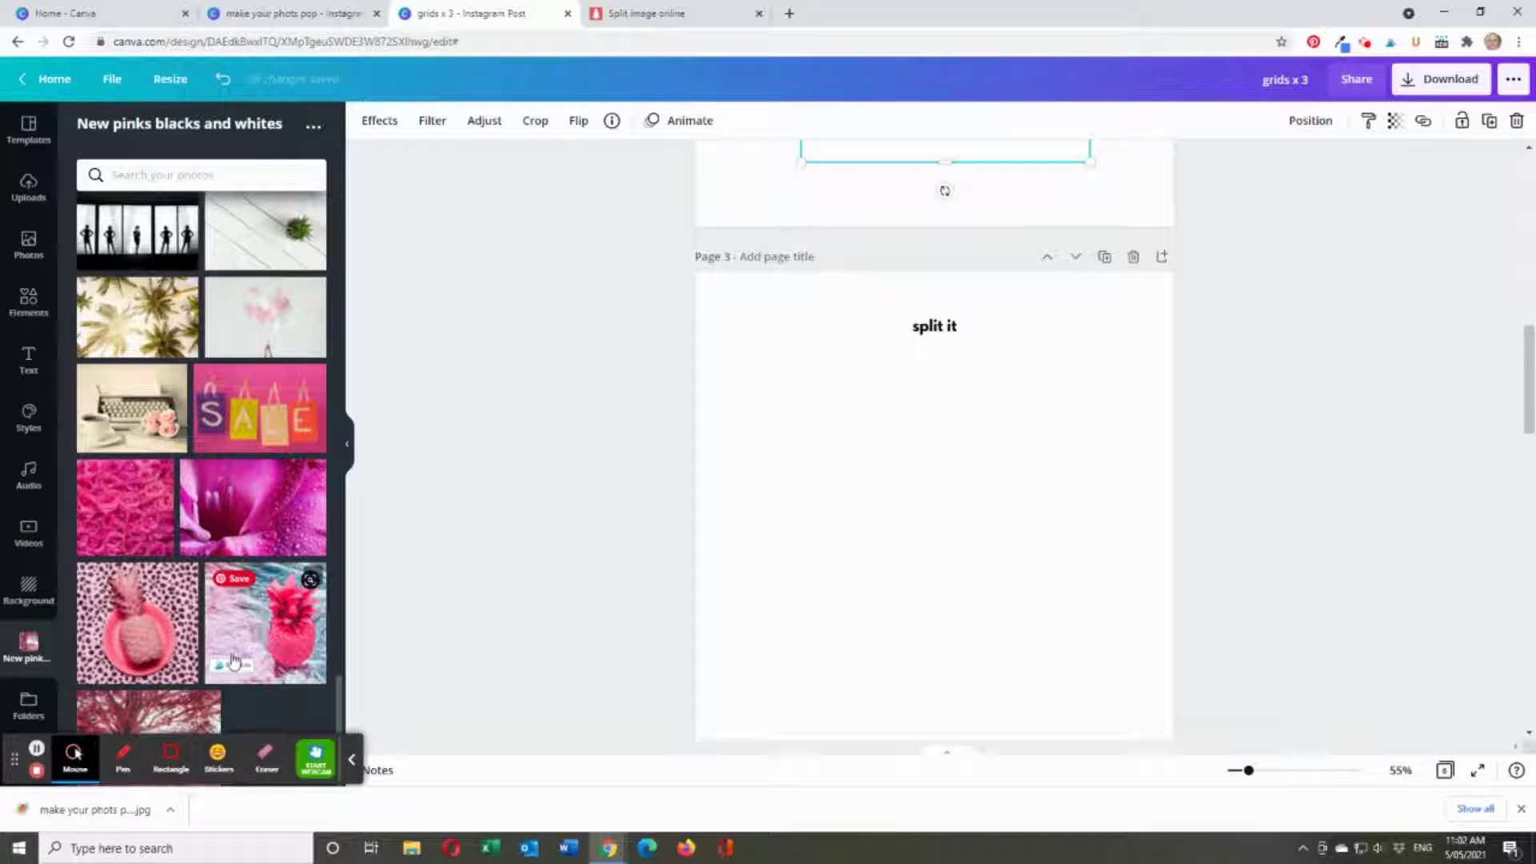
click(150, 710)
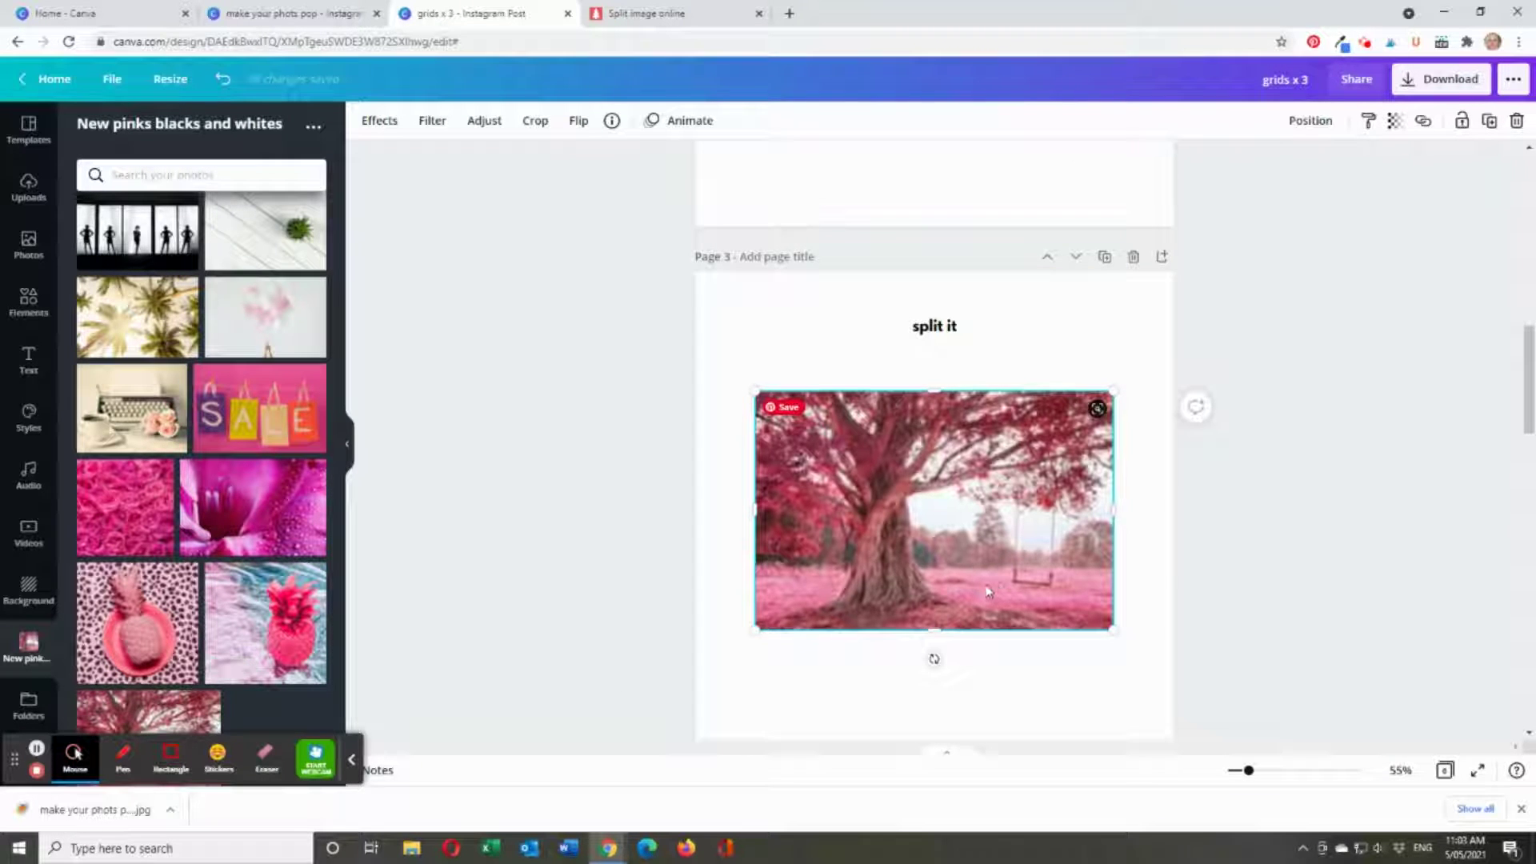
- Switch to the PineTools Split Image page and browse for an input image, then cancel the file selection
scroll(1352, 562, up, 10)
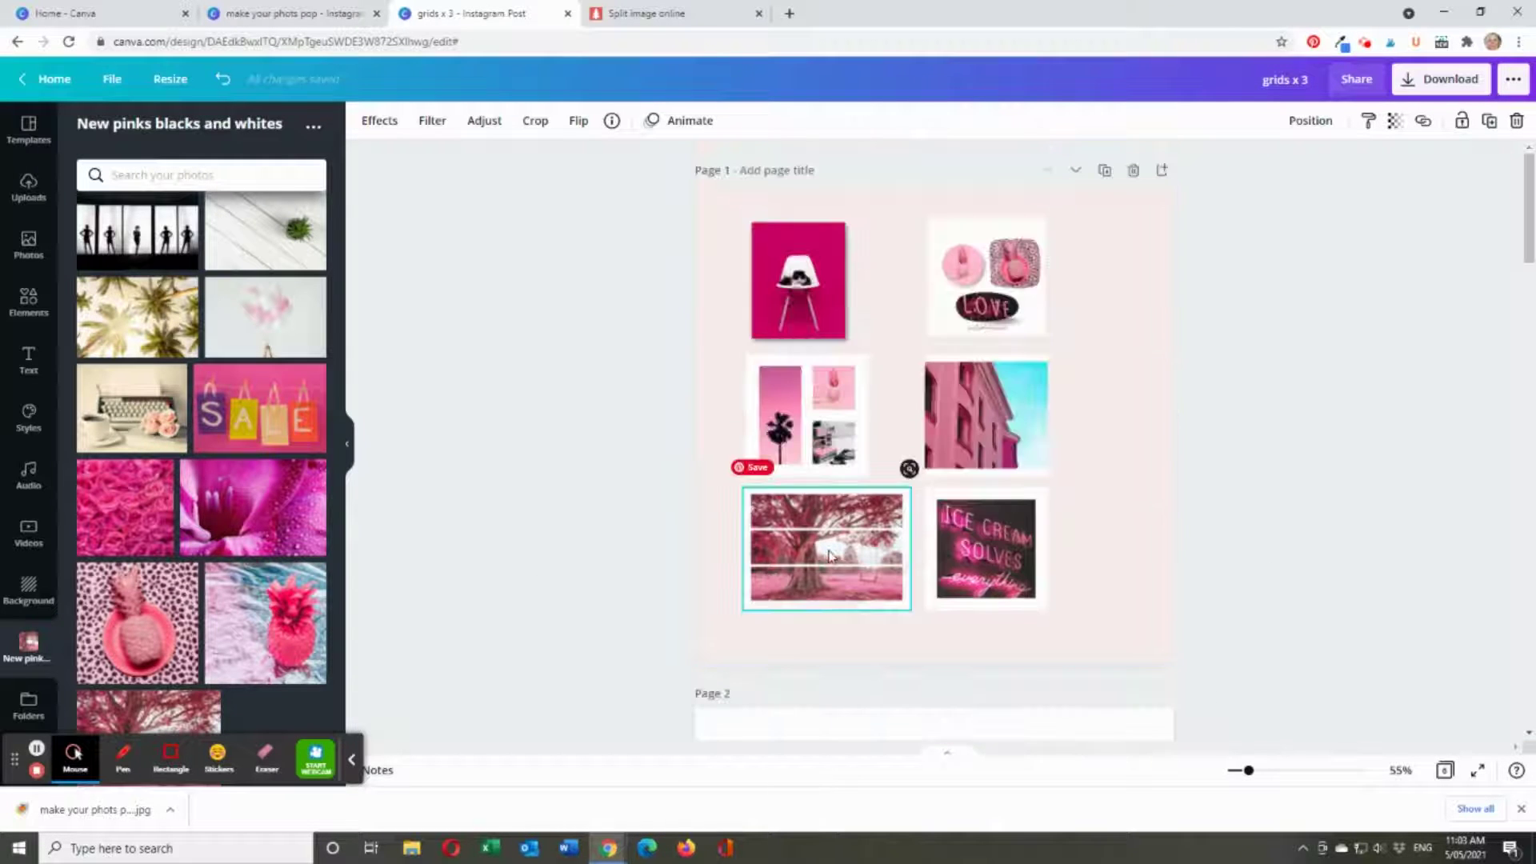
scroll(1457, 525, down, 6)
scroll(1451, 529, down, 7)
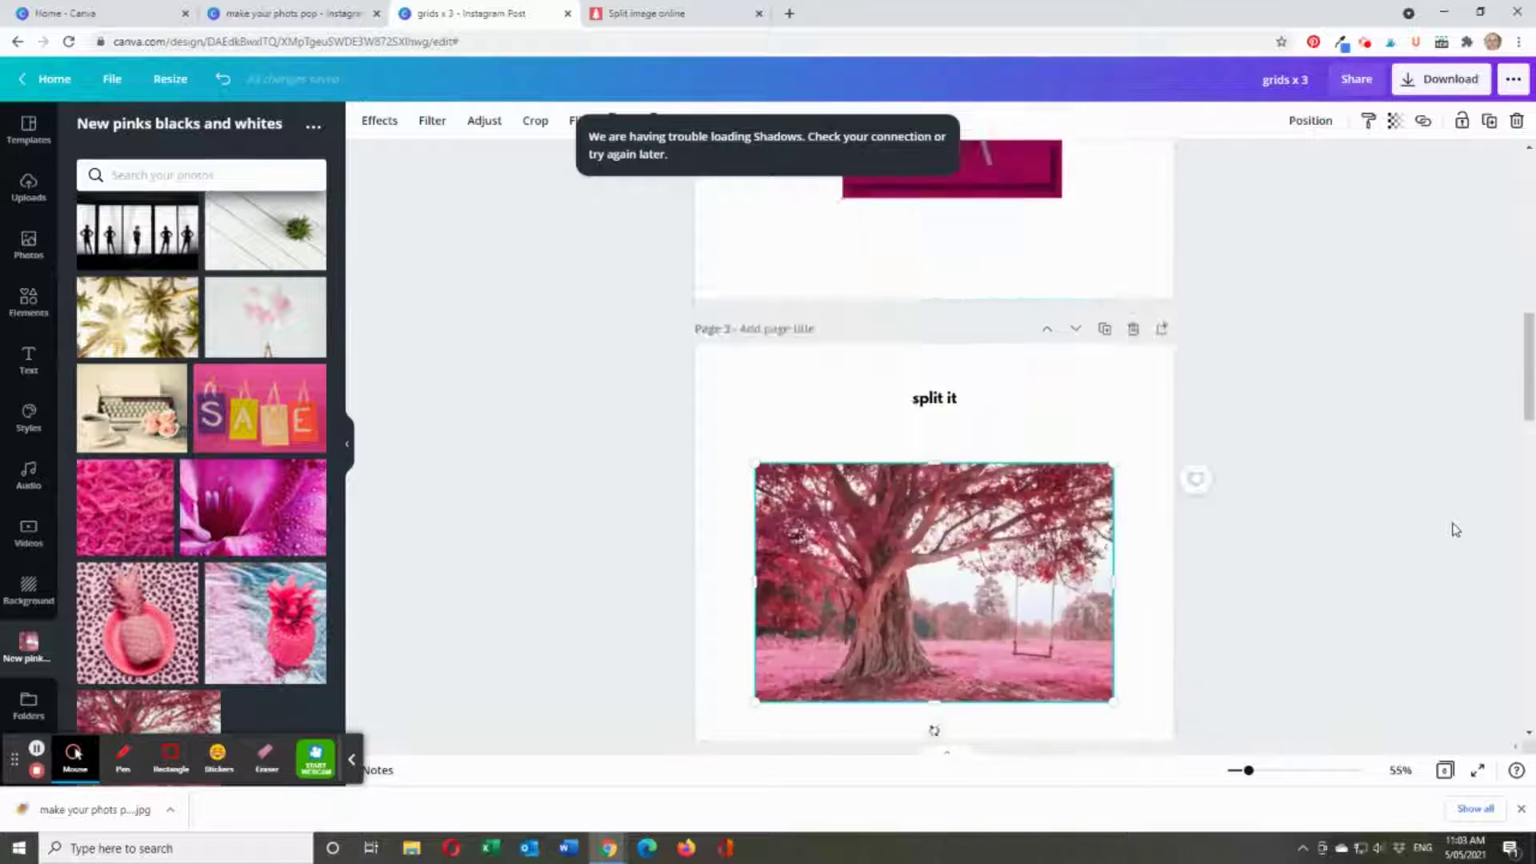
click(696, 13)
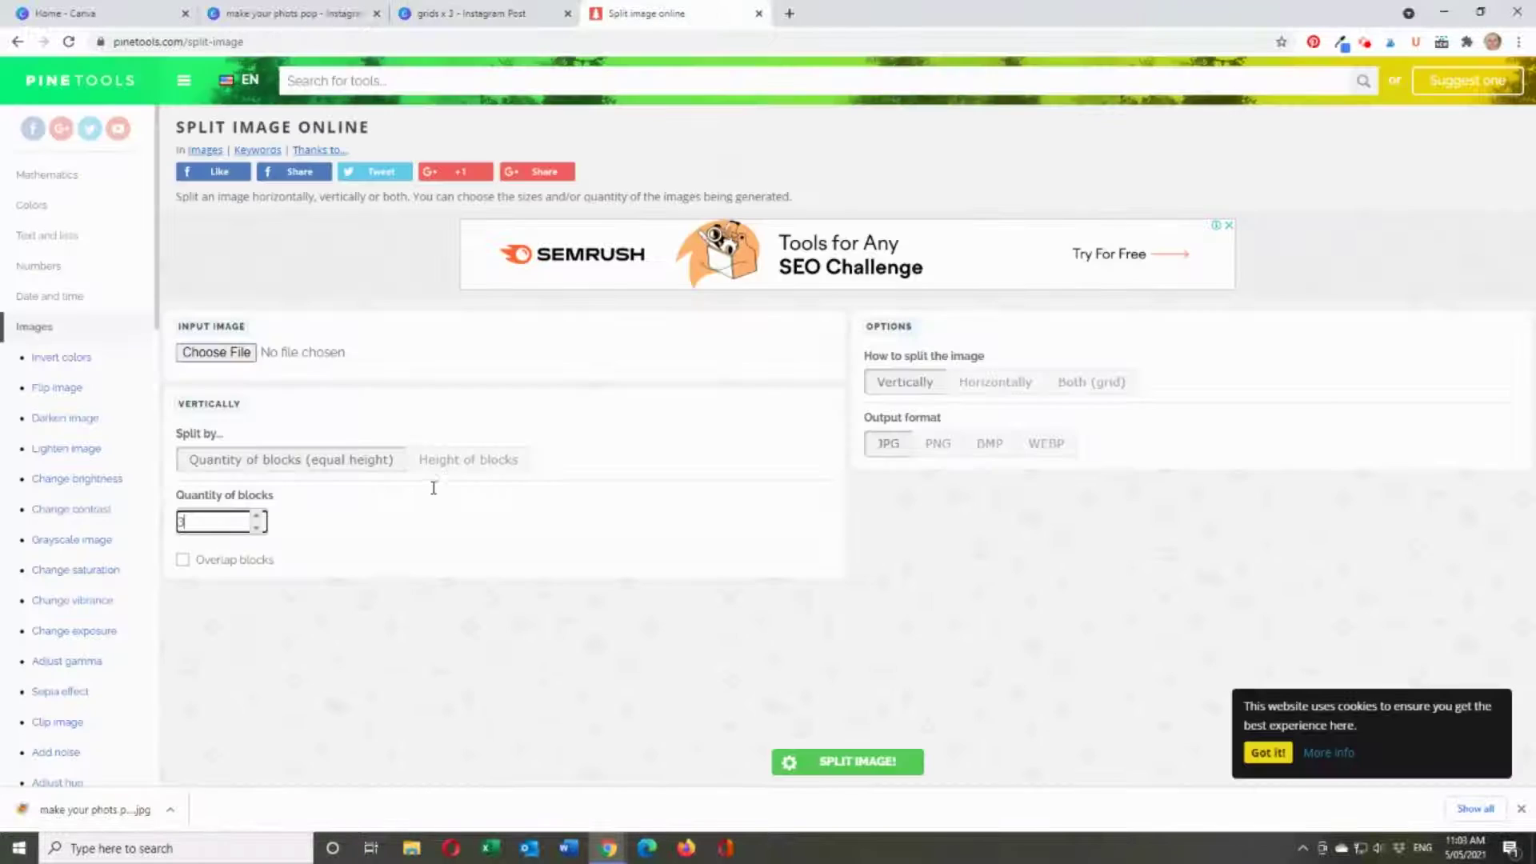
click(226, 352)
click(203, 357)
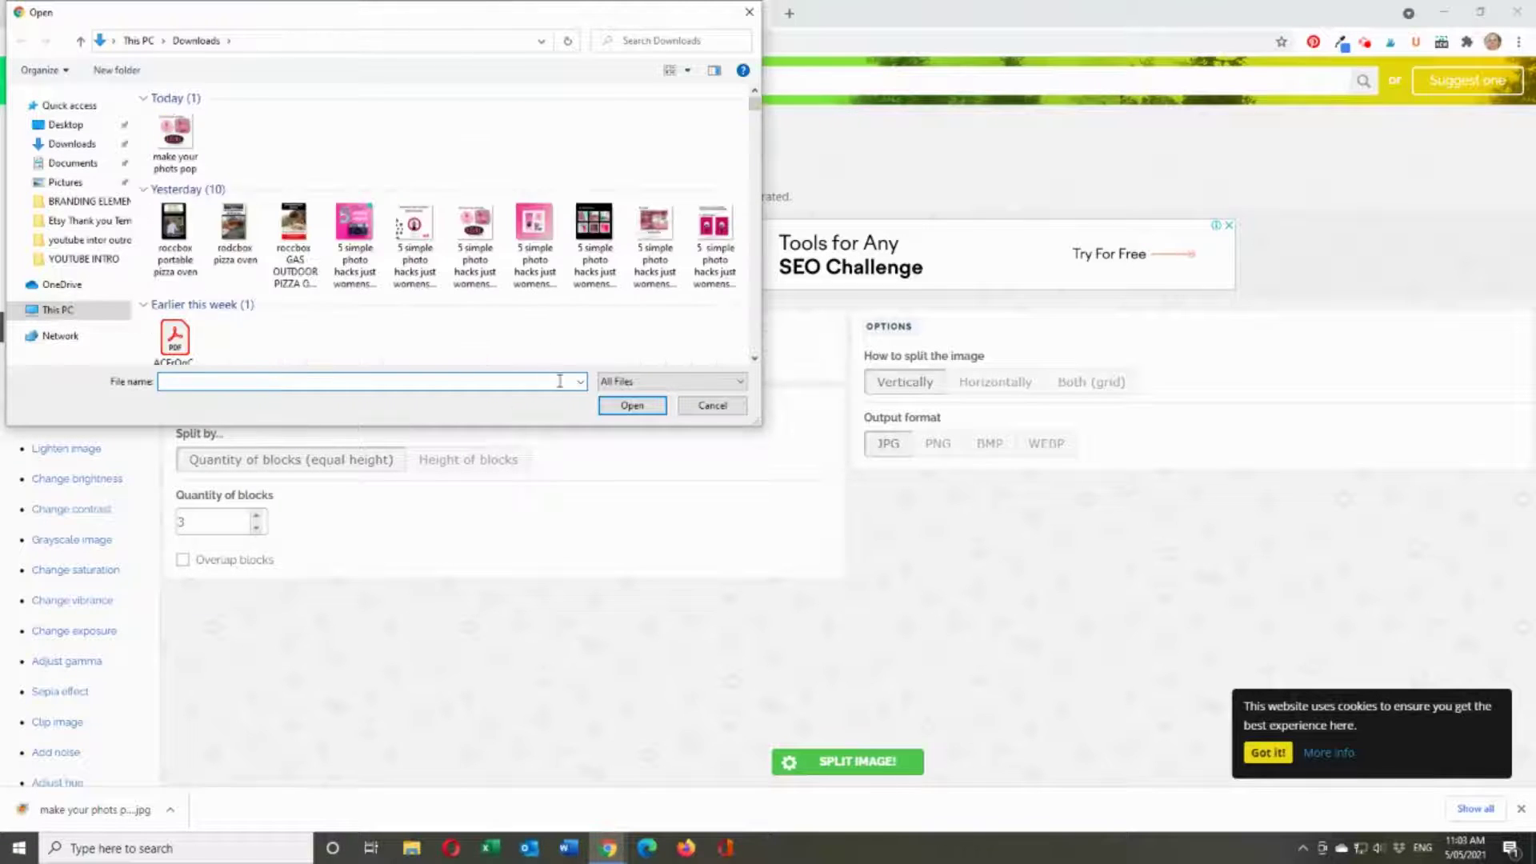
click(704, 405)
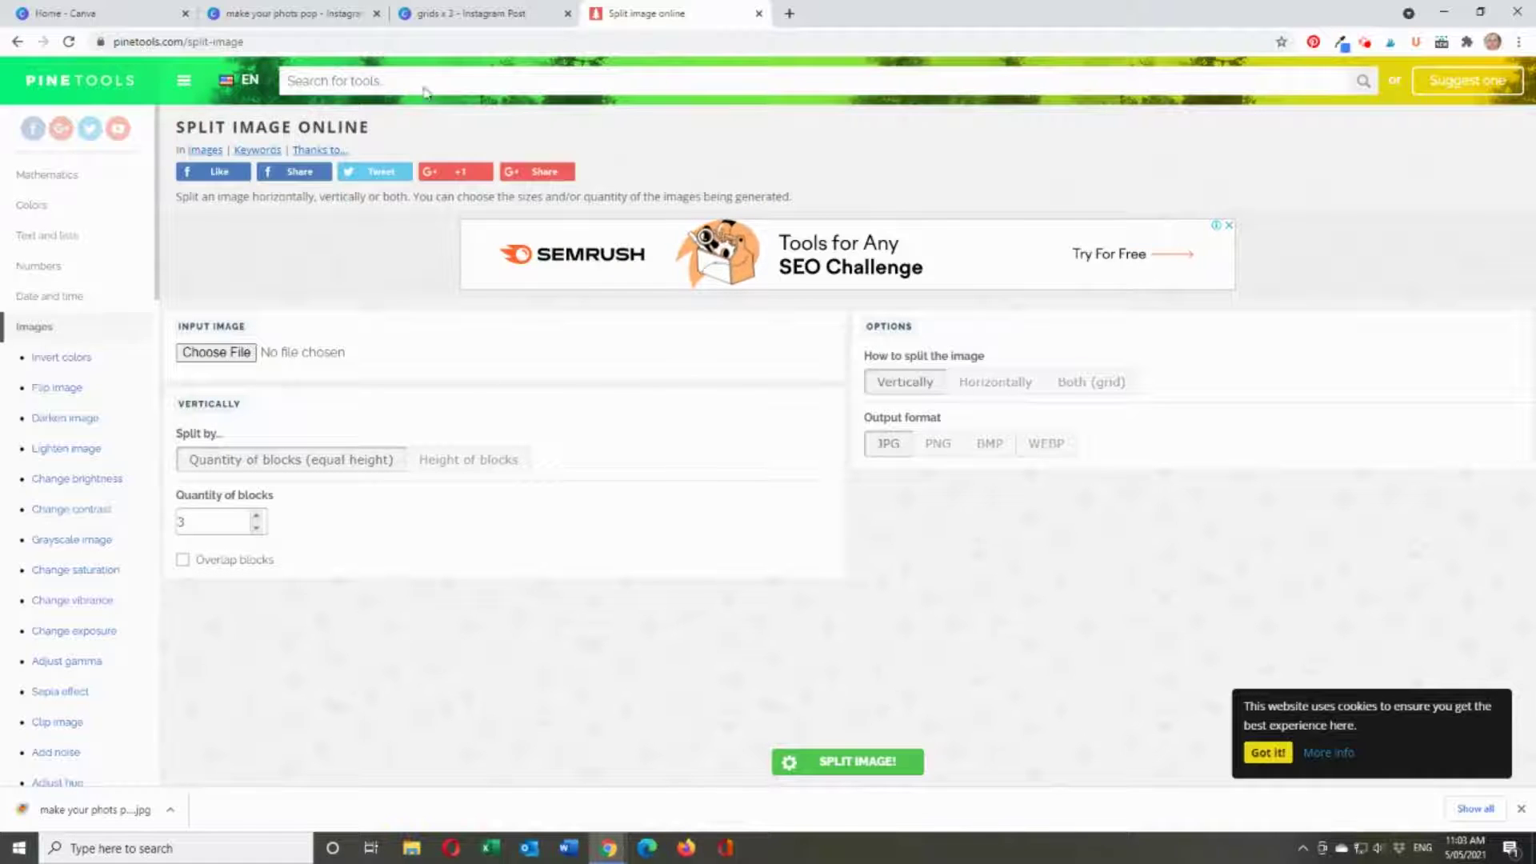
- Return to the Canva design and delete the whole tree photo from the "split it" page
click(460, 15)
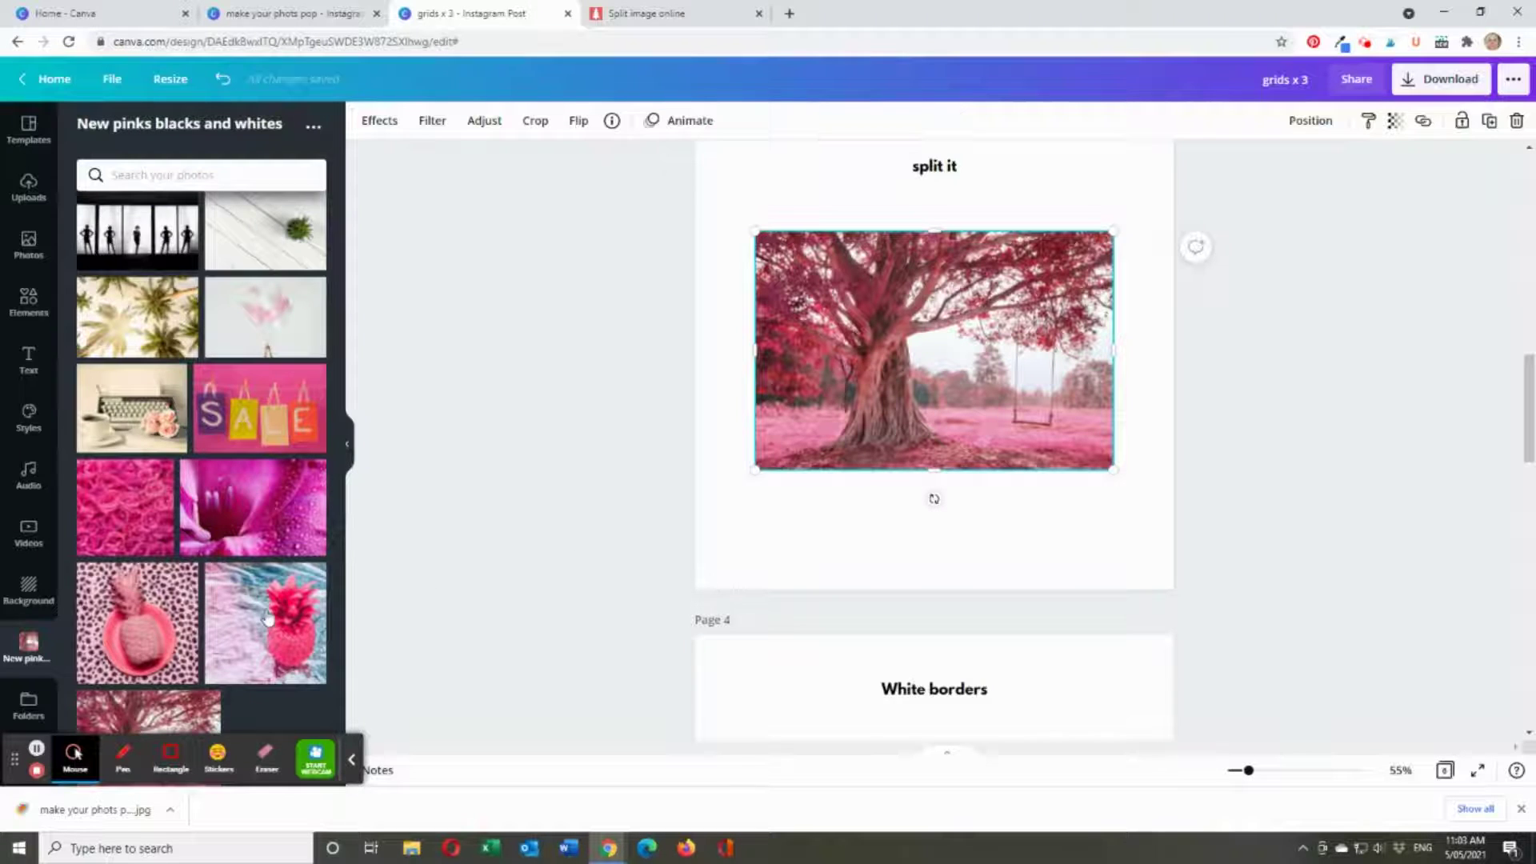
scroll(269, 611, down, 10)
scroll(269, 611, up, 10)
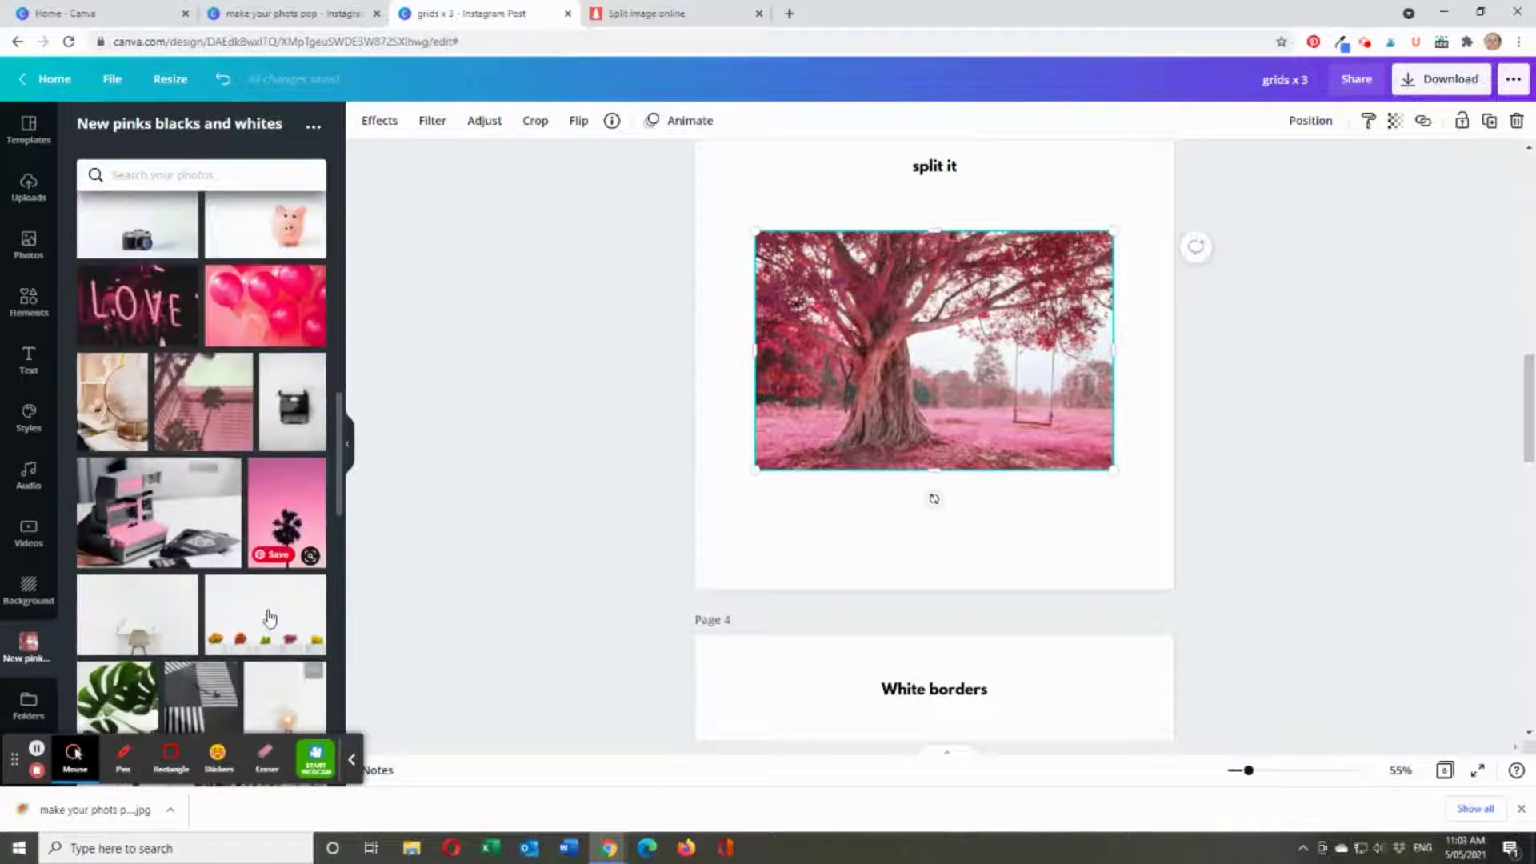
scroll(186, 632, up, 2)
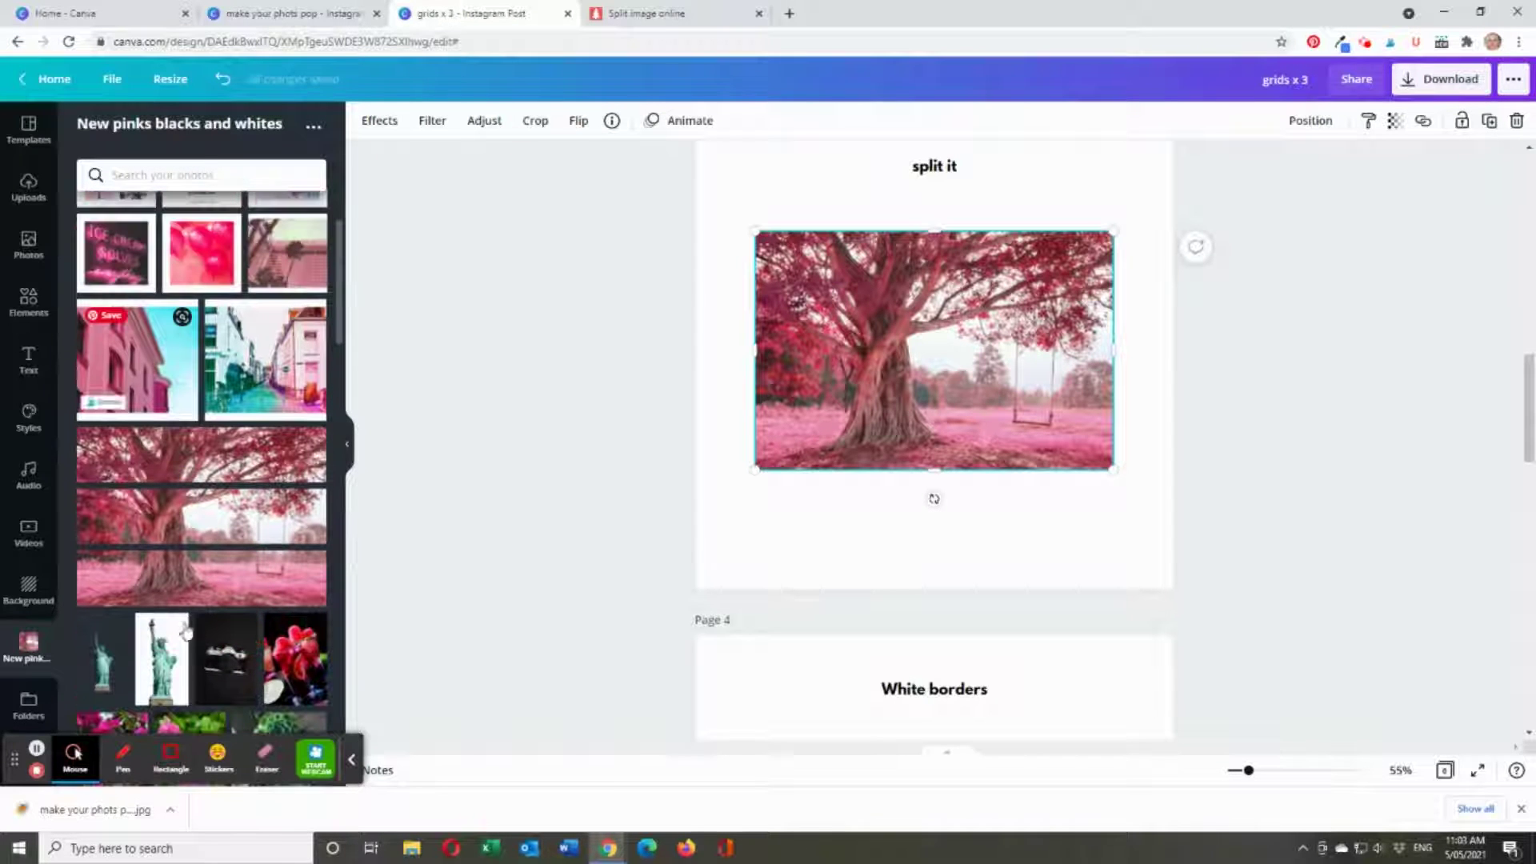
scroll(1187, 519, down, 2)
scroll(1183, 519, up, 3)
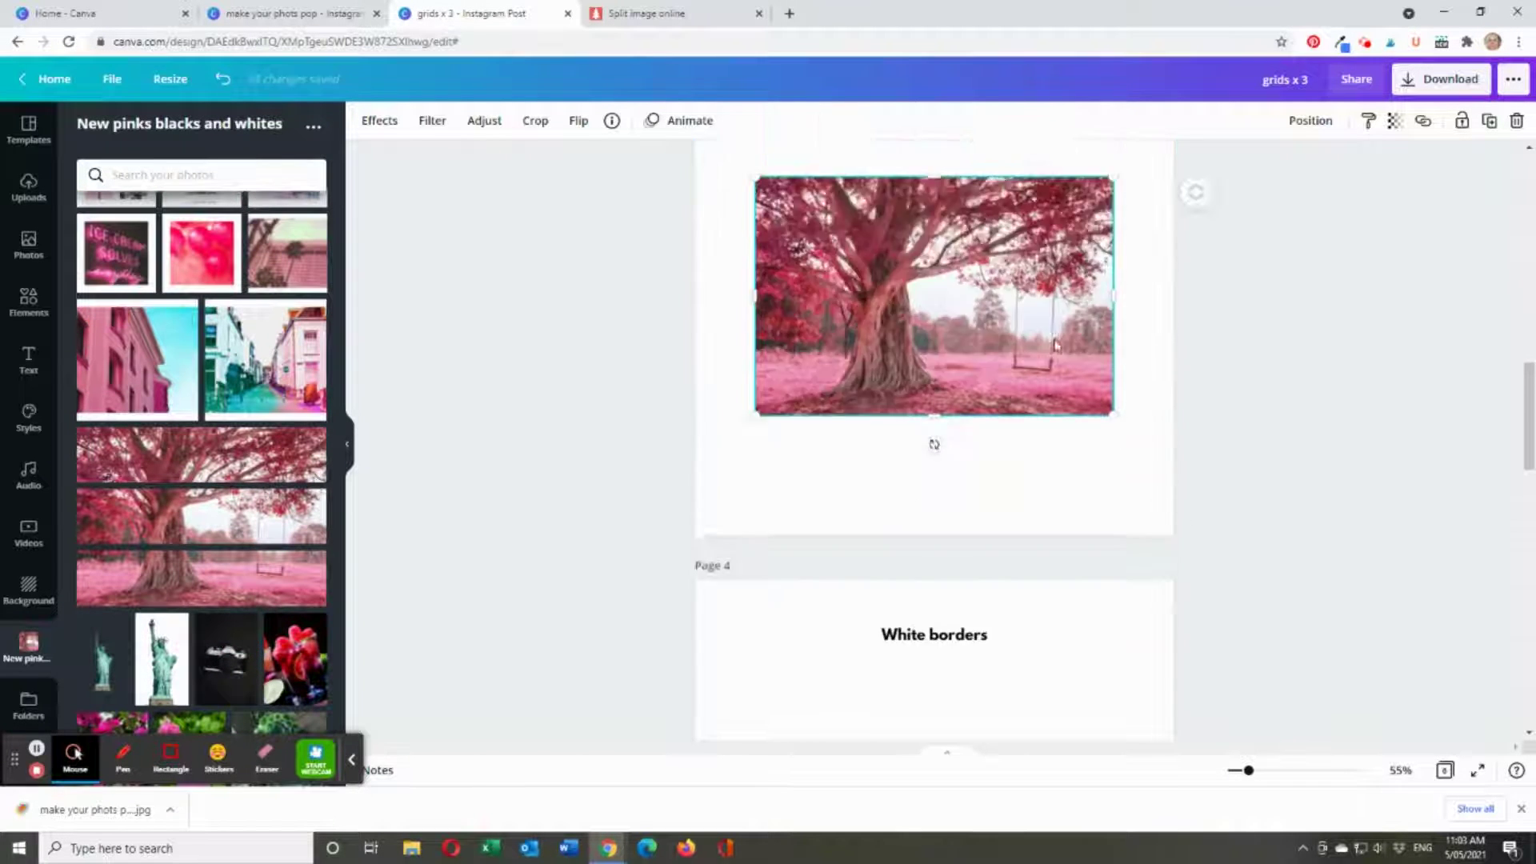
key(Delete)
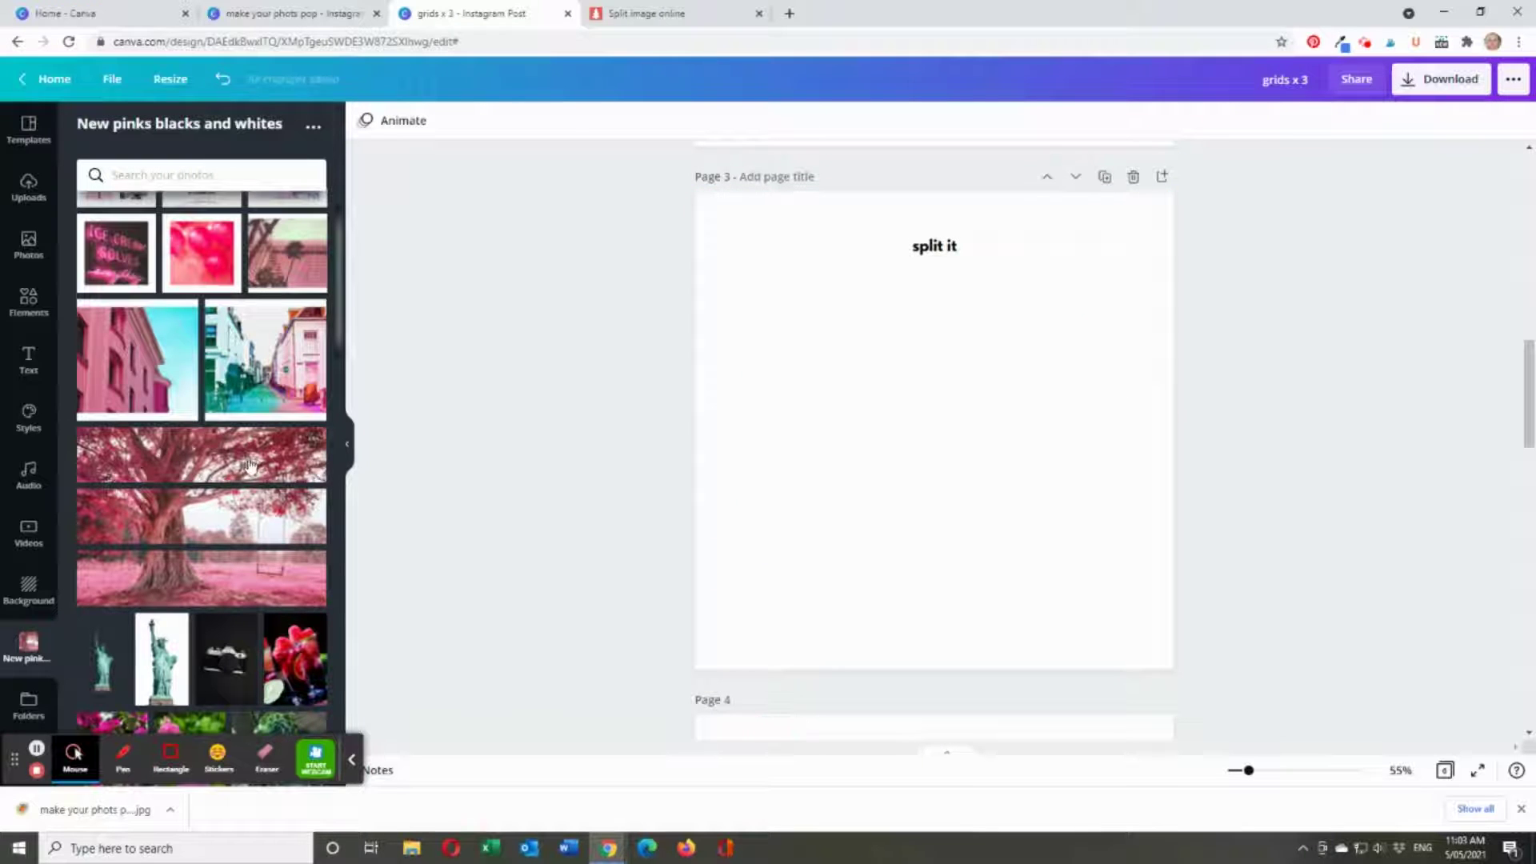
- Place the three split tree strips on the "split it" page, stacked in order from treetop to trunk base
click(252, 464)
drag(251, 464, 934, 312)
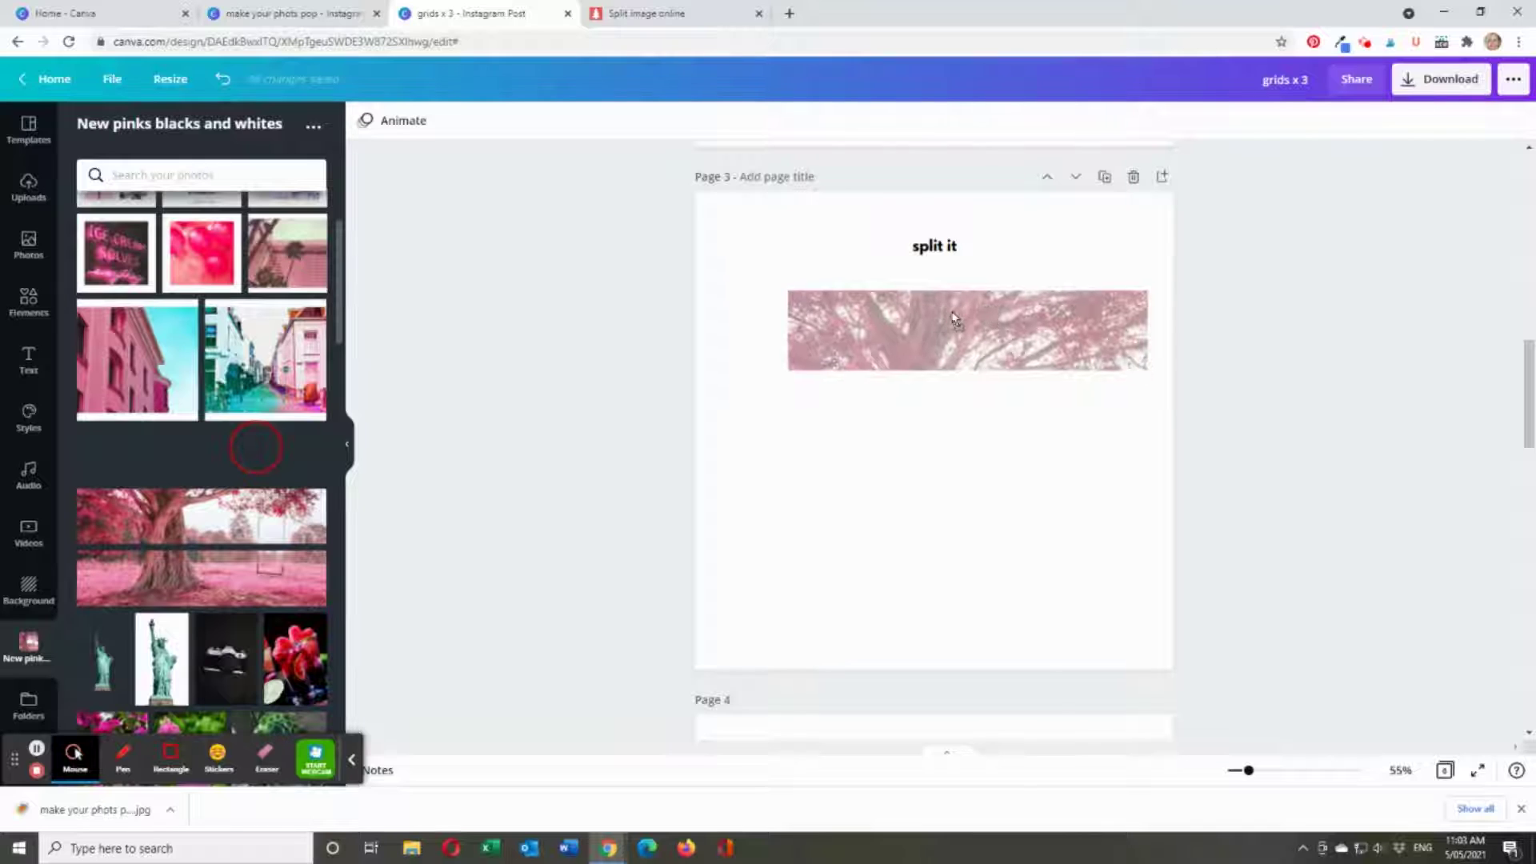
drag(260, 520, 936, 397)
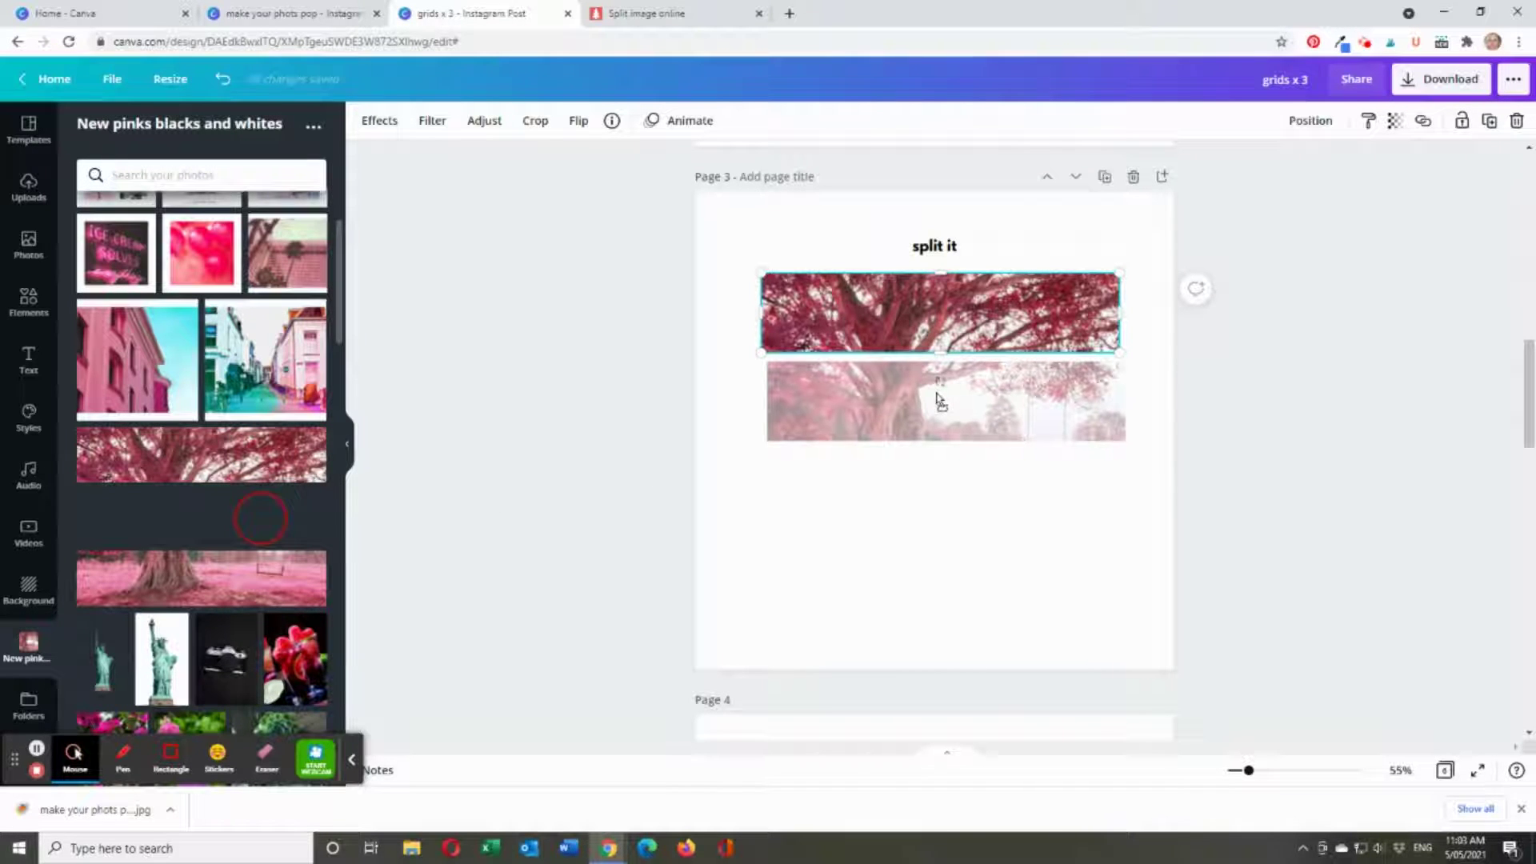
drag(212, 590, 836, 480)
- Align the three tree strips with each other and space them evenly
drag(663, 257, 933, 565)
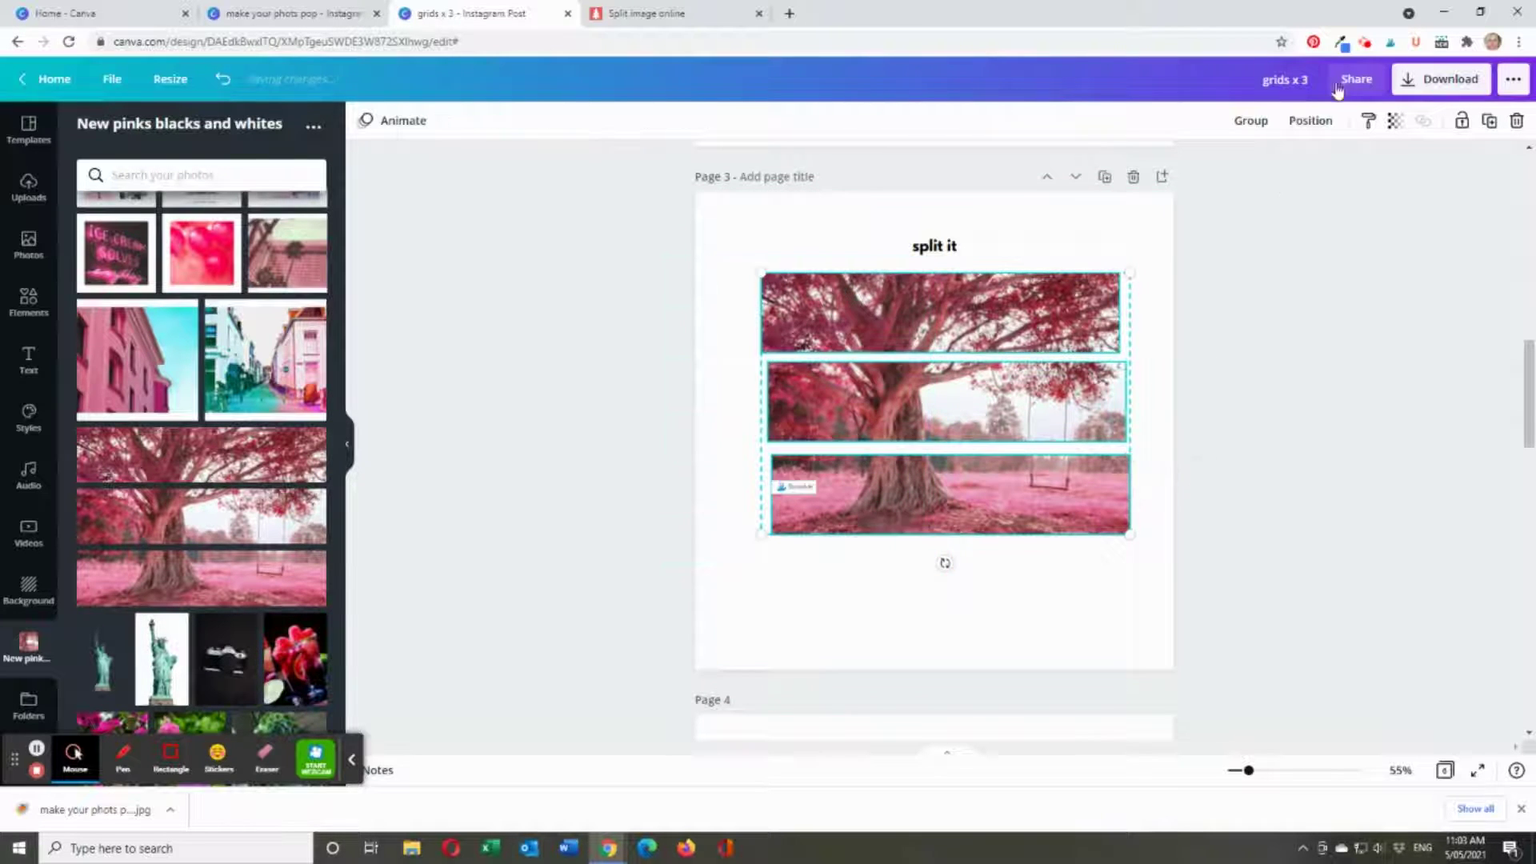
click(1314, 132)
click(1107, 404)
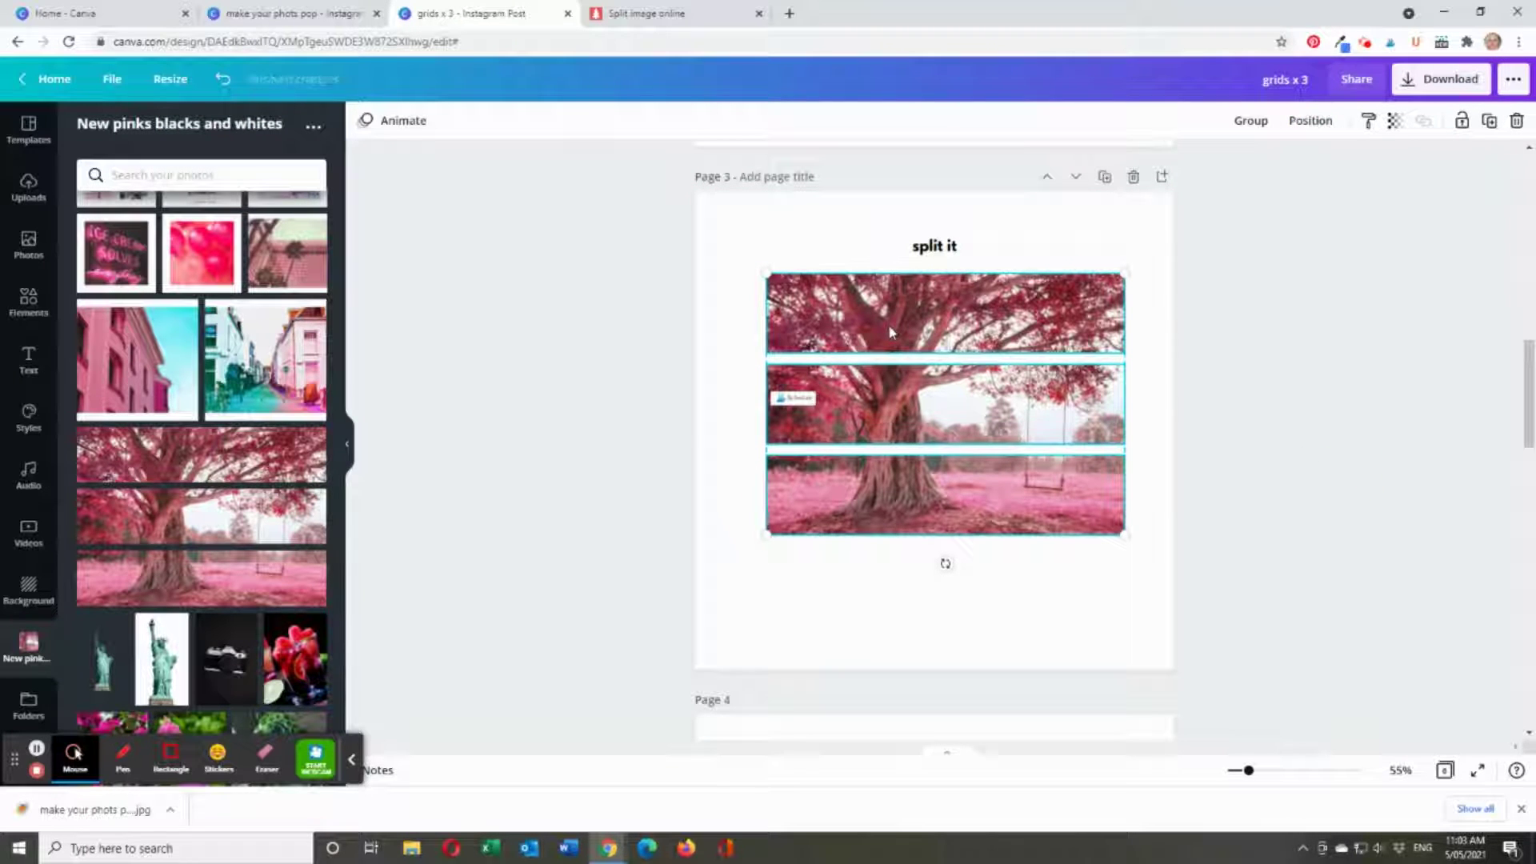
click(1332, 393)
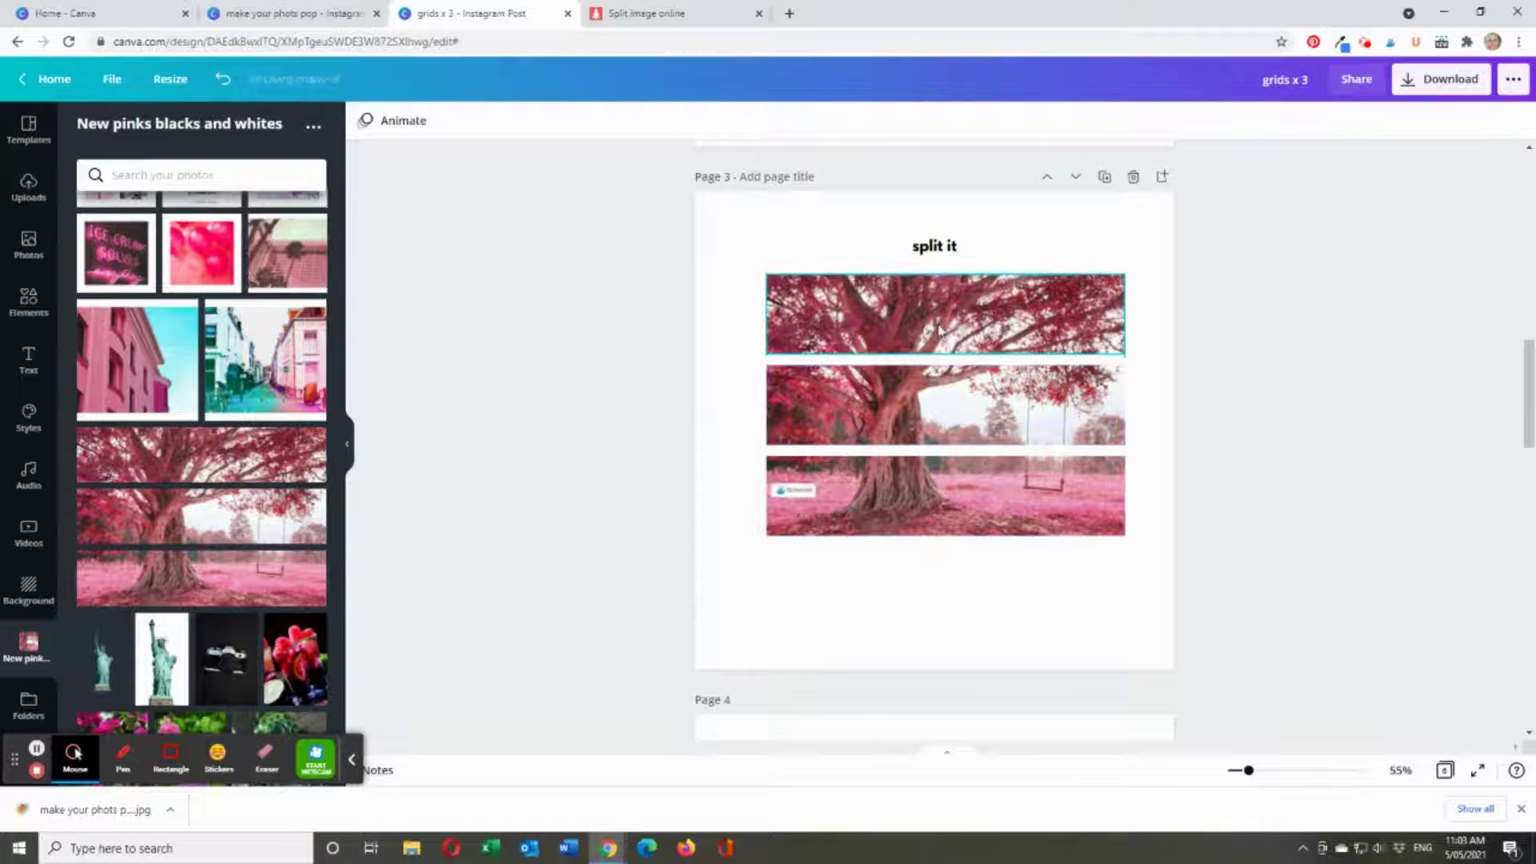
- Move the top and bottom tree strips closer to the middle one, and centre all three horizontally on the page
click(942, 342)
drag(942, 343, 943, 347)
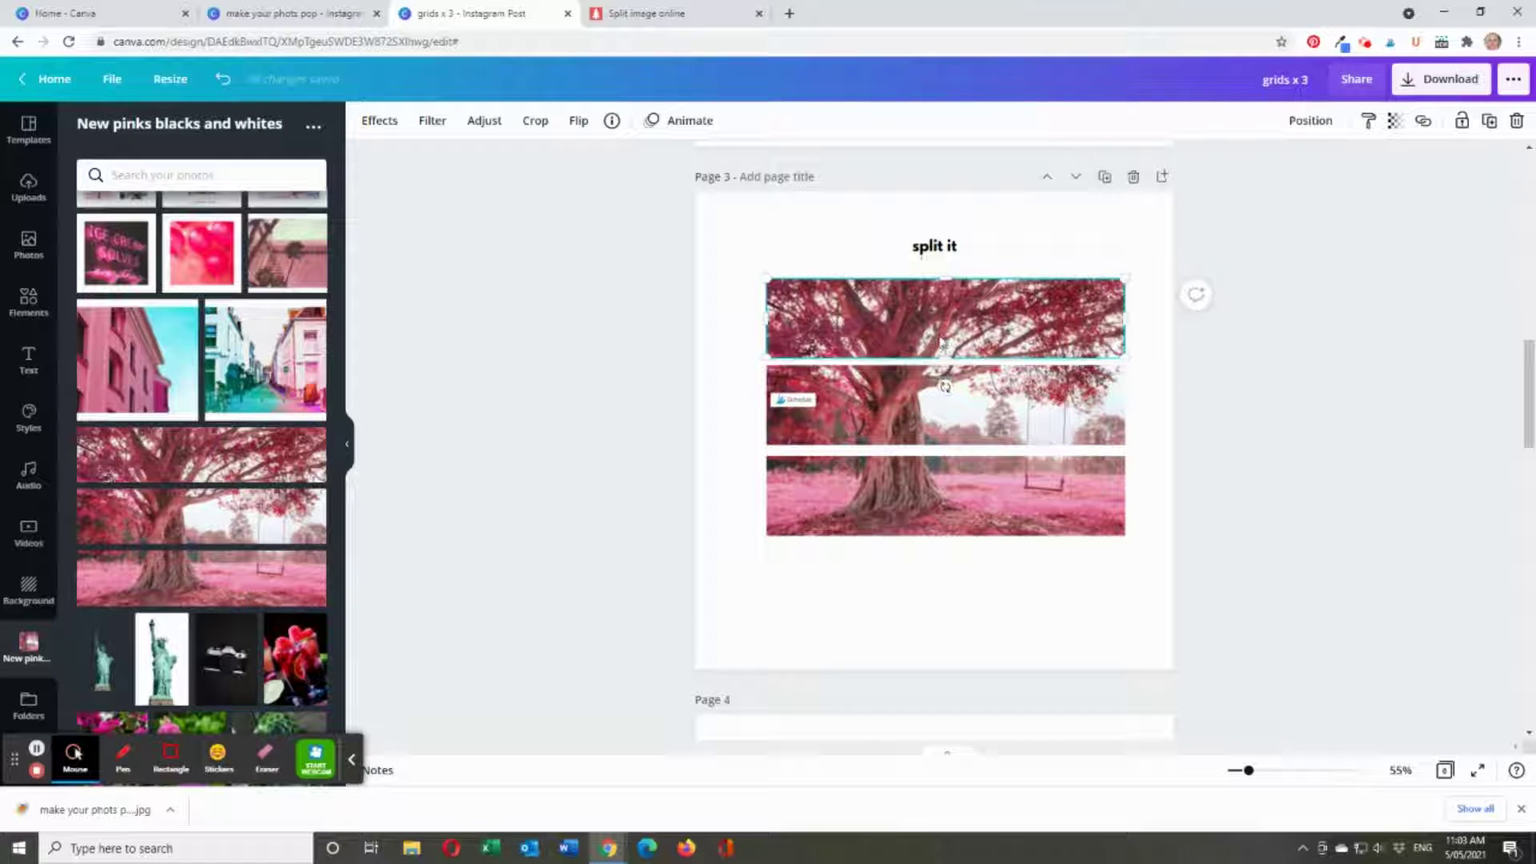
click(959, 478)
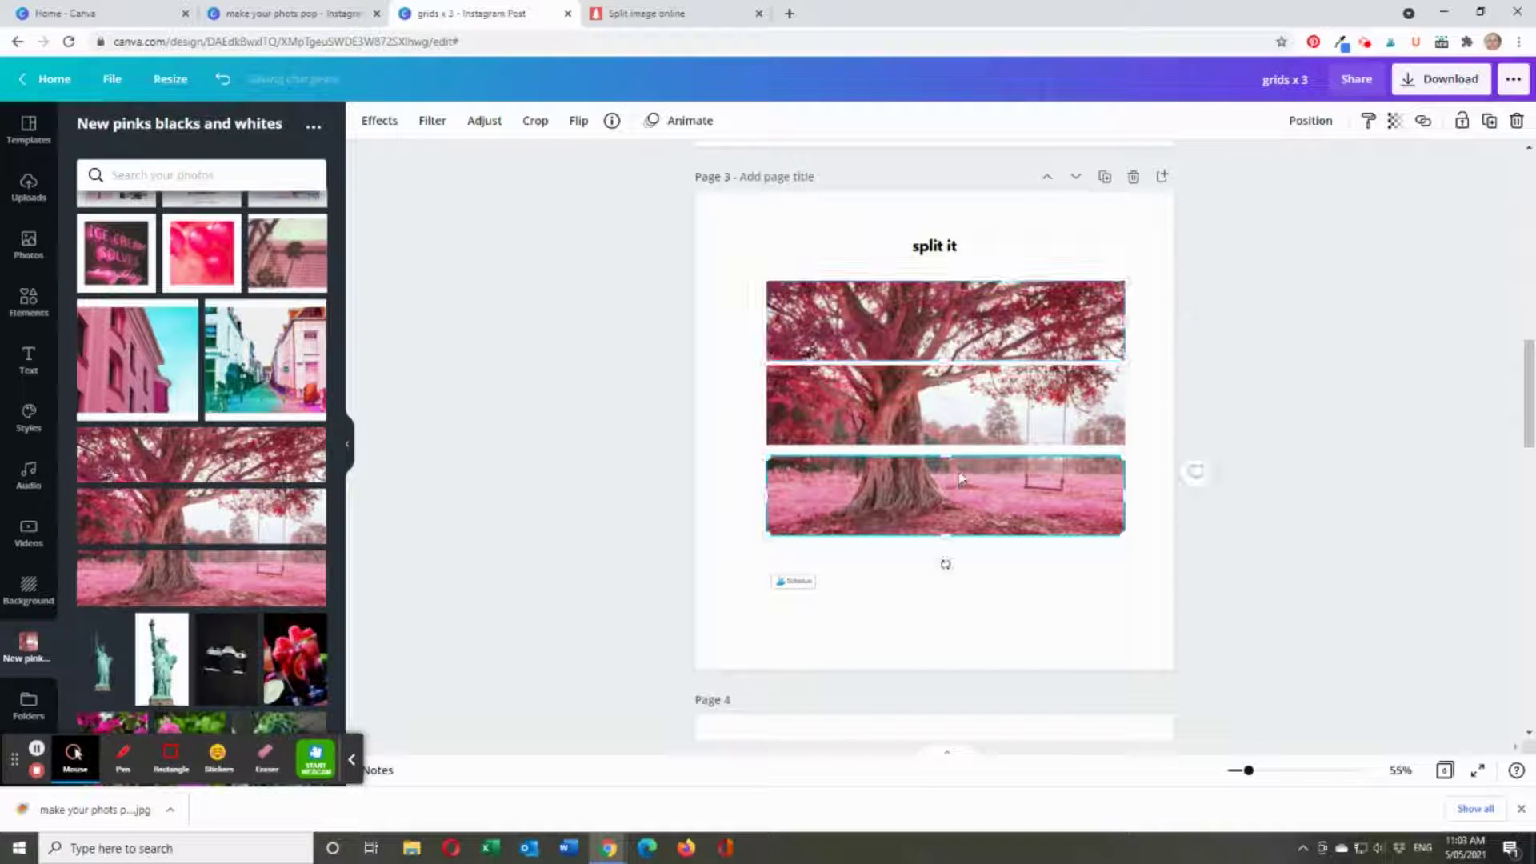
drag(960, 478, 960, 475)
click(1336, 445)
drag(628, 273, 919, 491)
click(1293, 433)
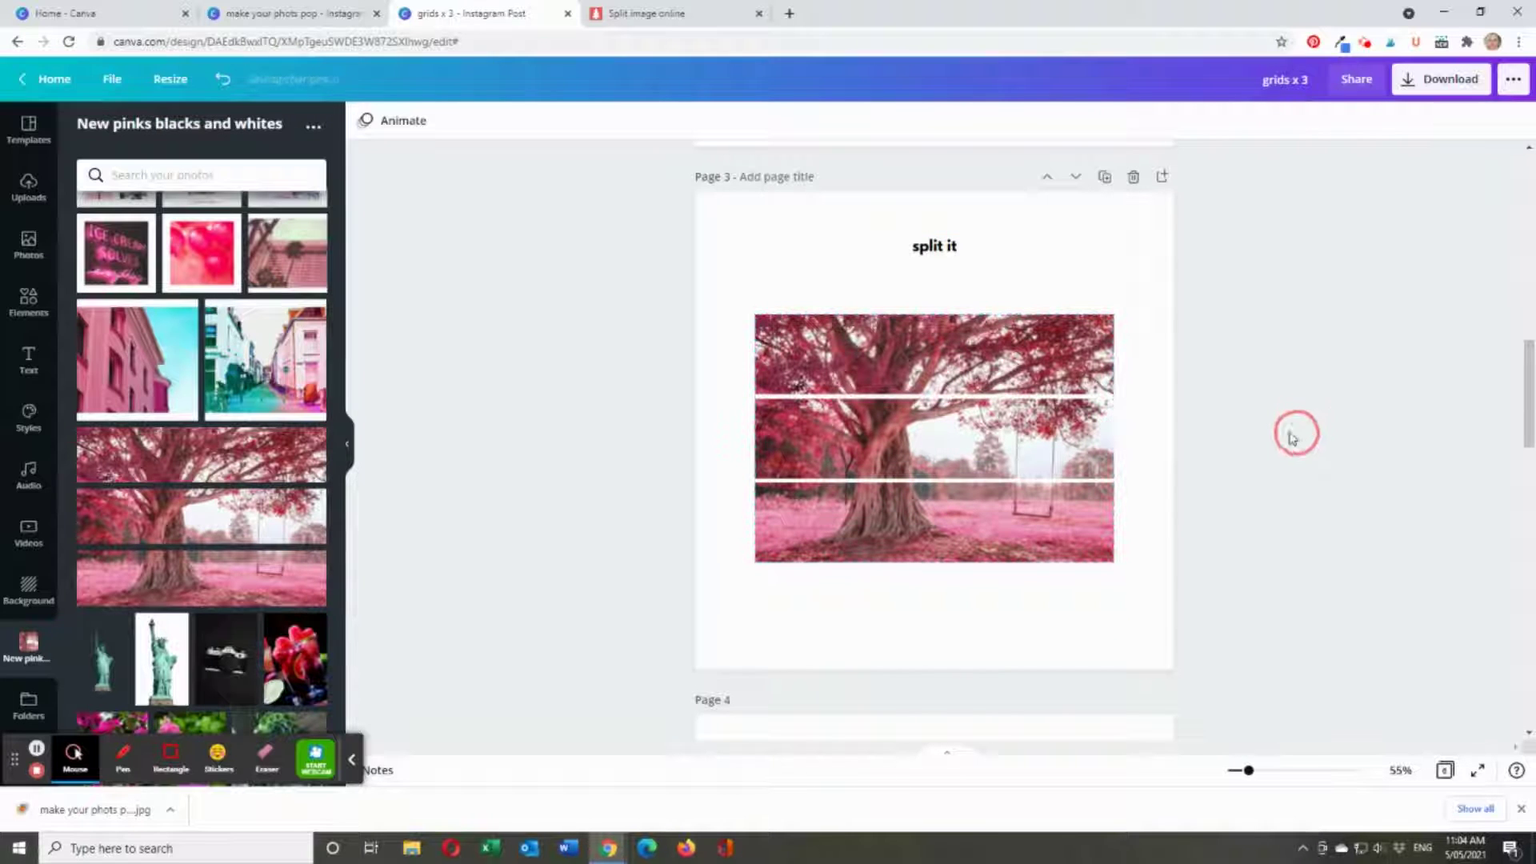
- Duplicate the "White borders" page and add the white-bordered pink balloons photo to the copy
scroll(1220, 452, down, 5)
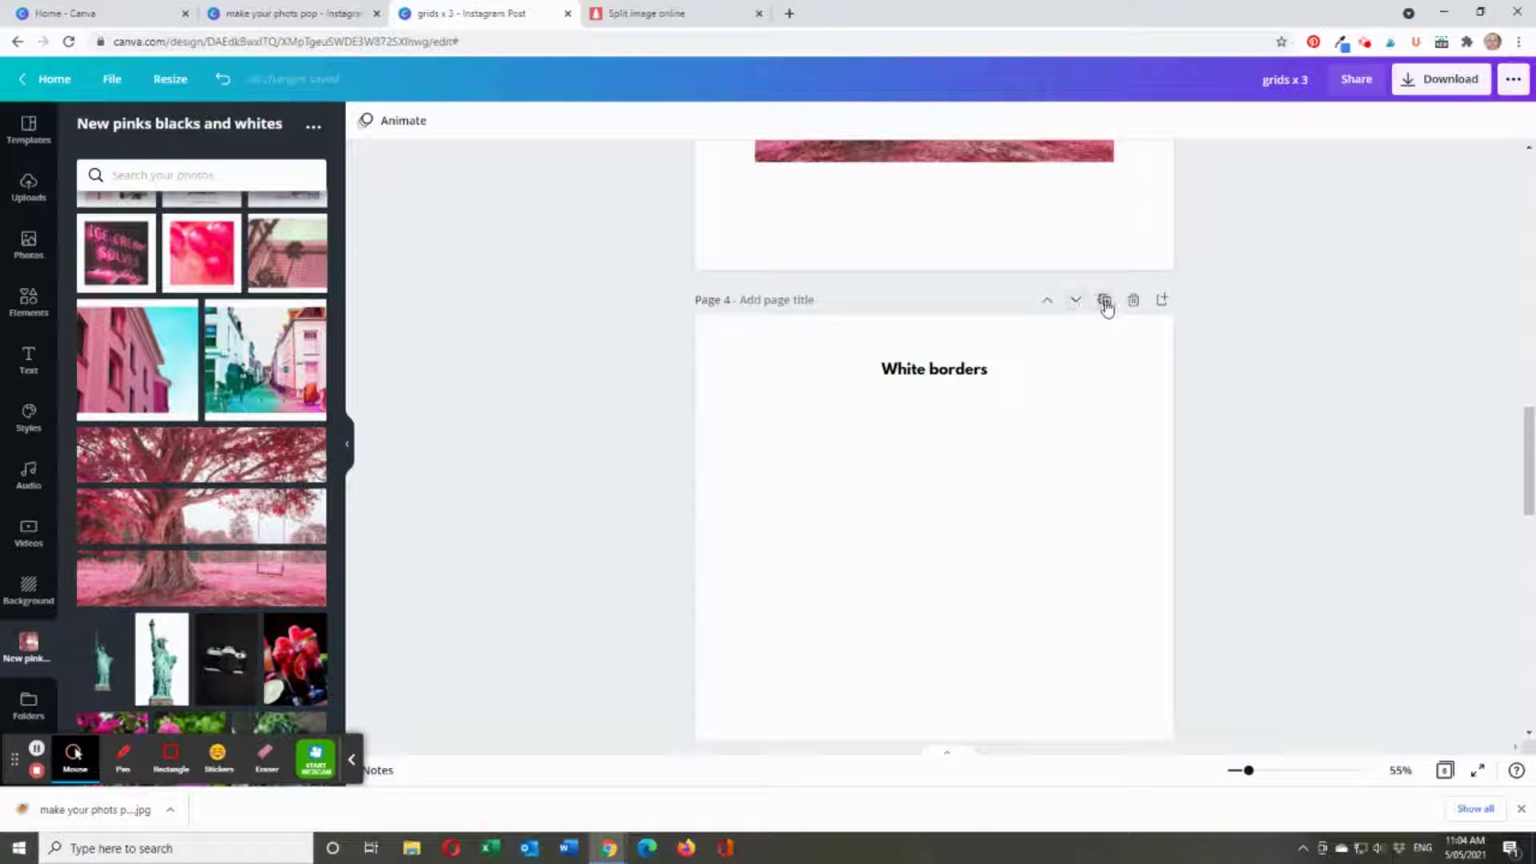
click(1105, 302)
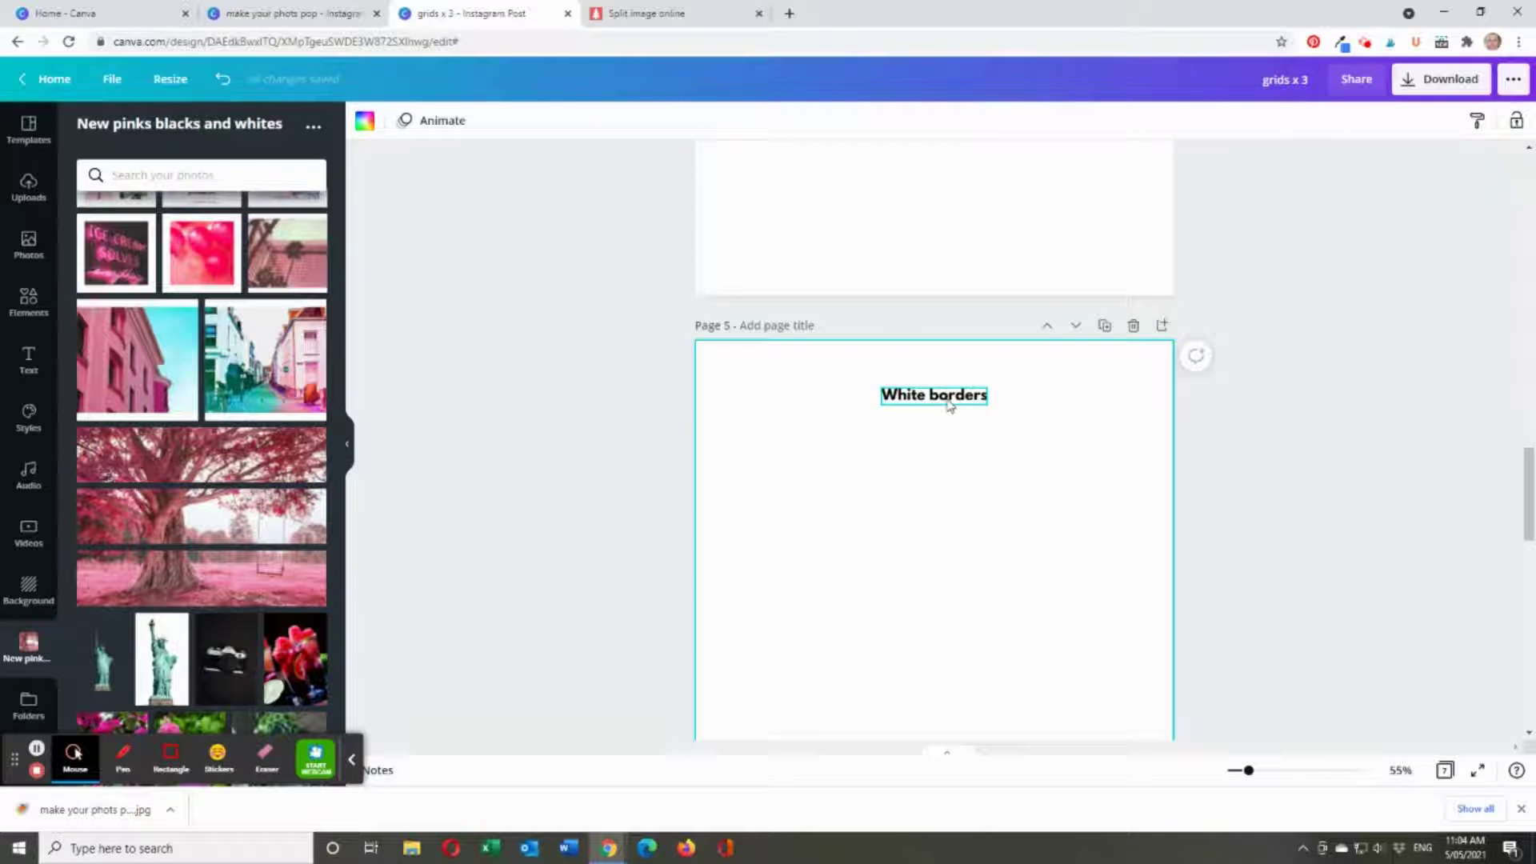
scroll(493, 347, up, 3)
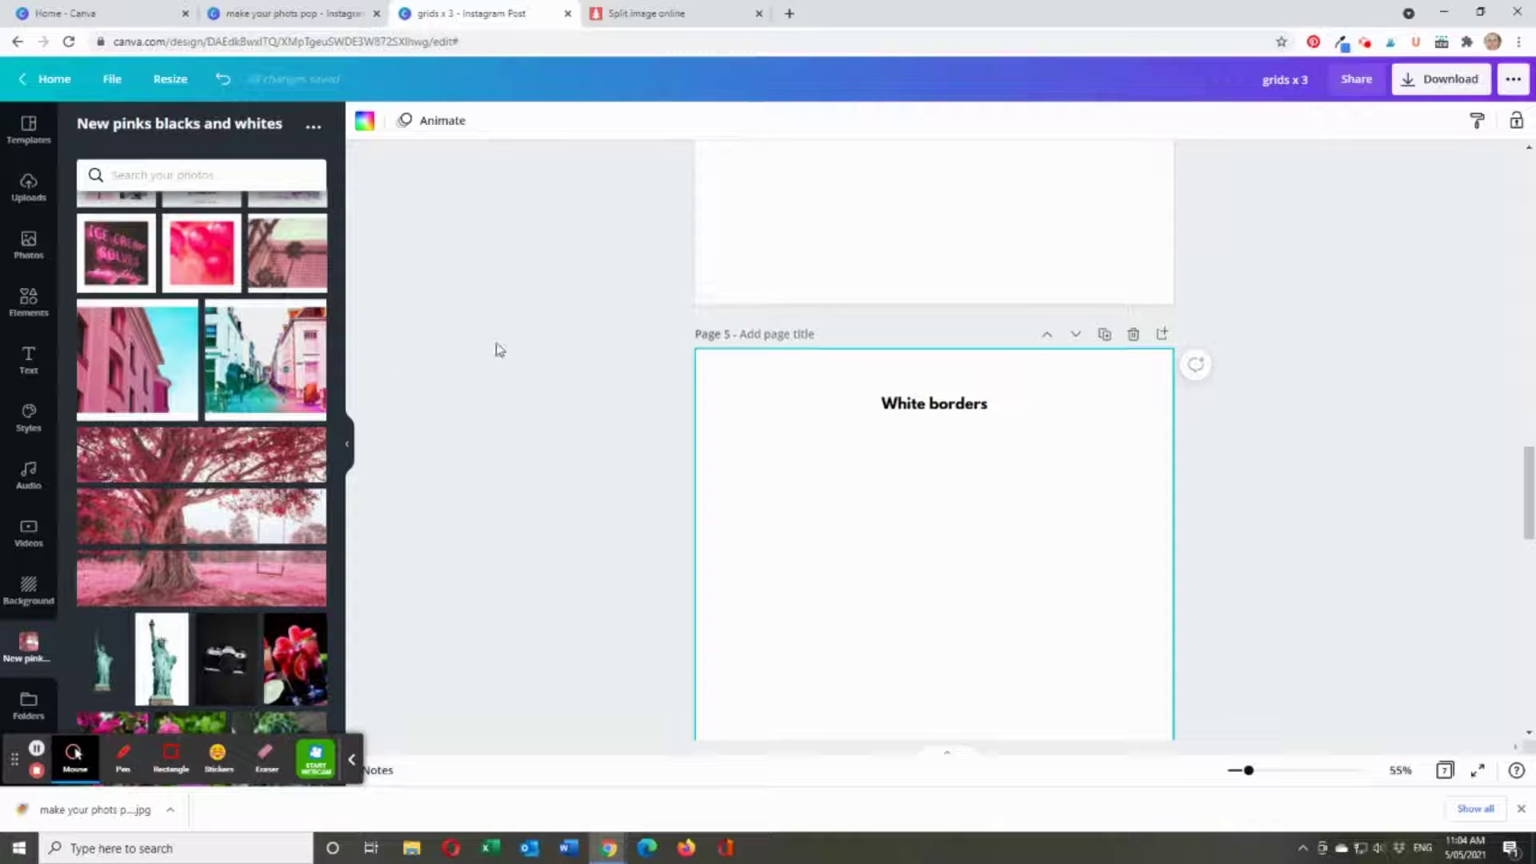
click(216, 266)
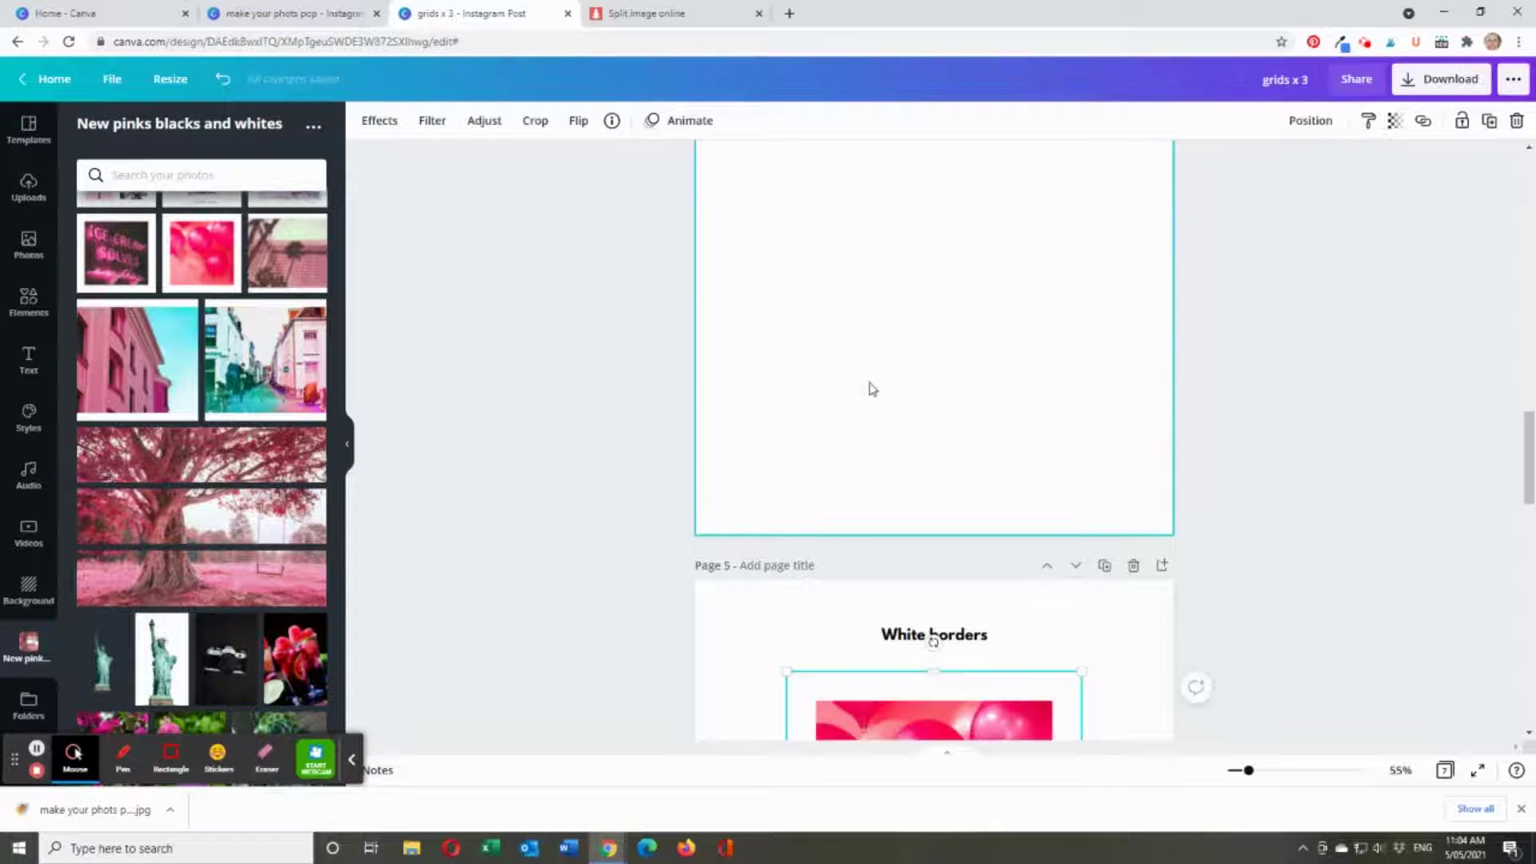
scroll(853, 387, down, 3)
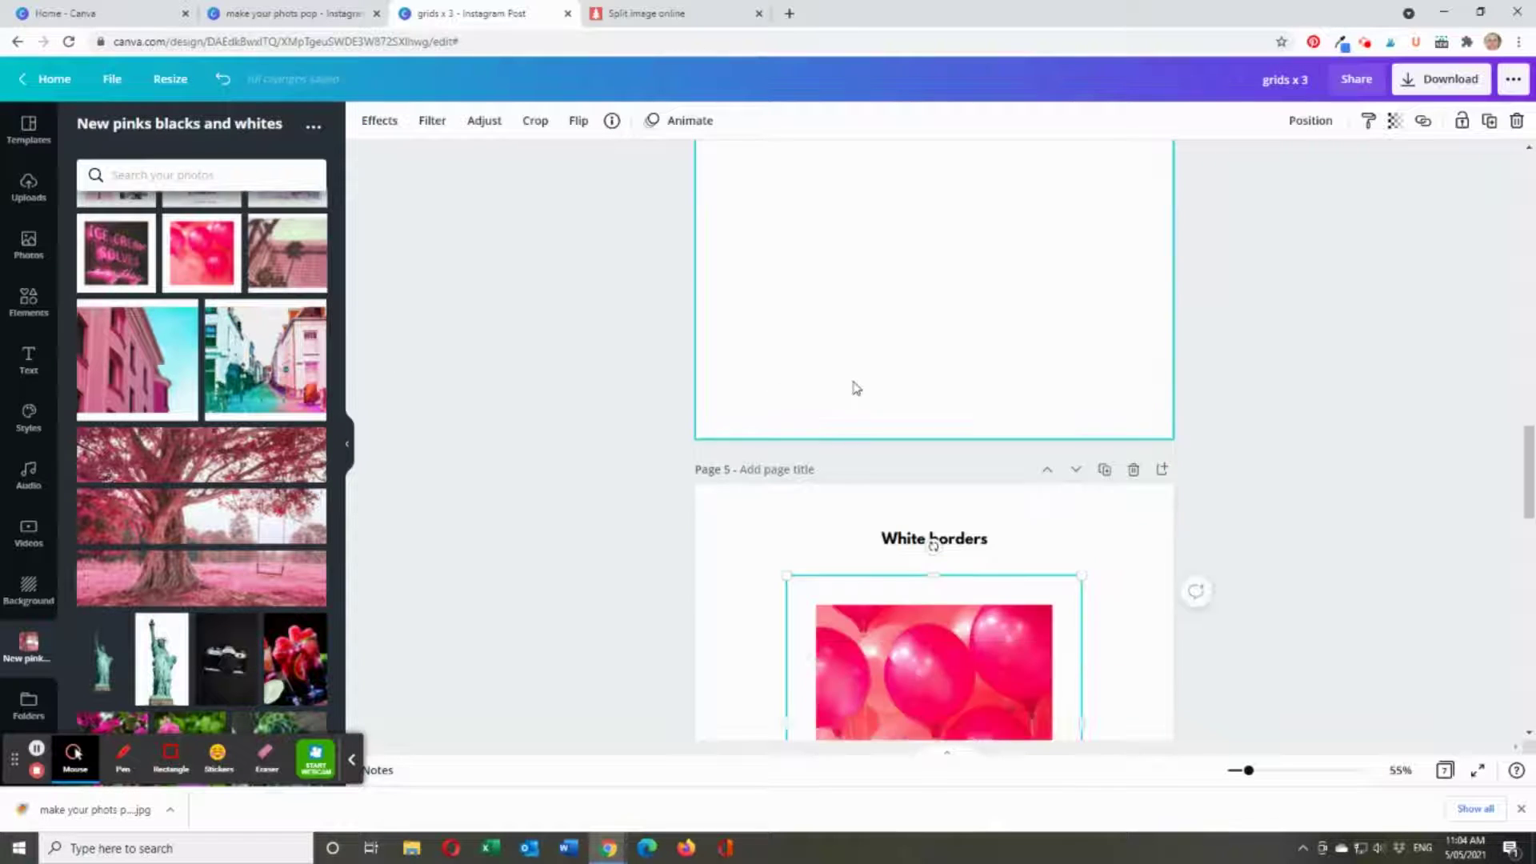
- Set the background of the page holding the balloons photo to the pale pink from the primary brand palette
click(758, 507)
click(364, 121)
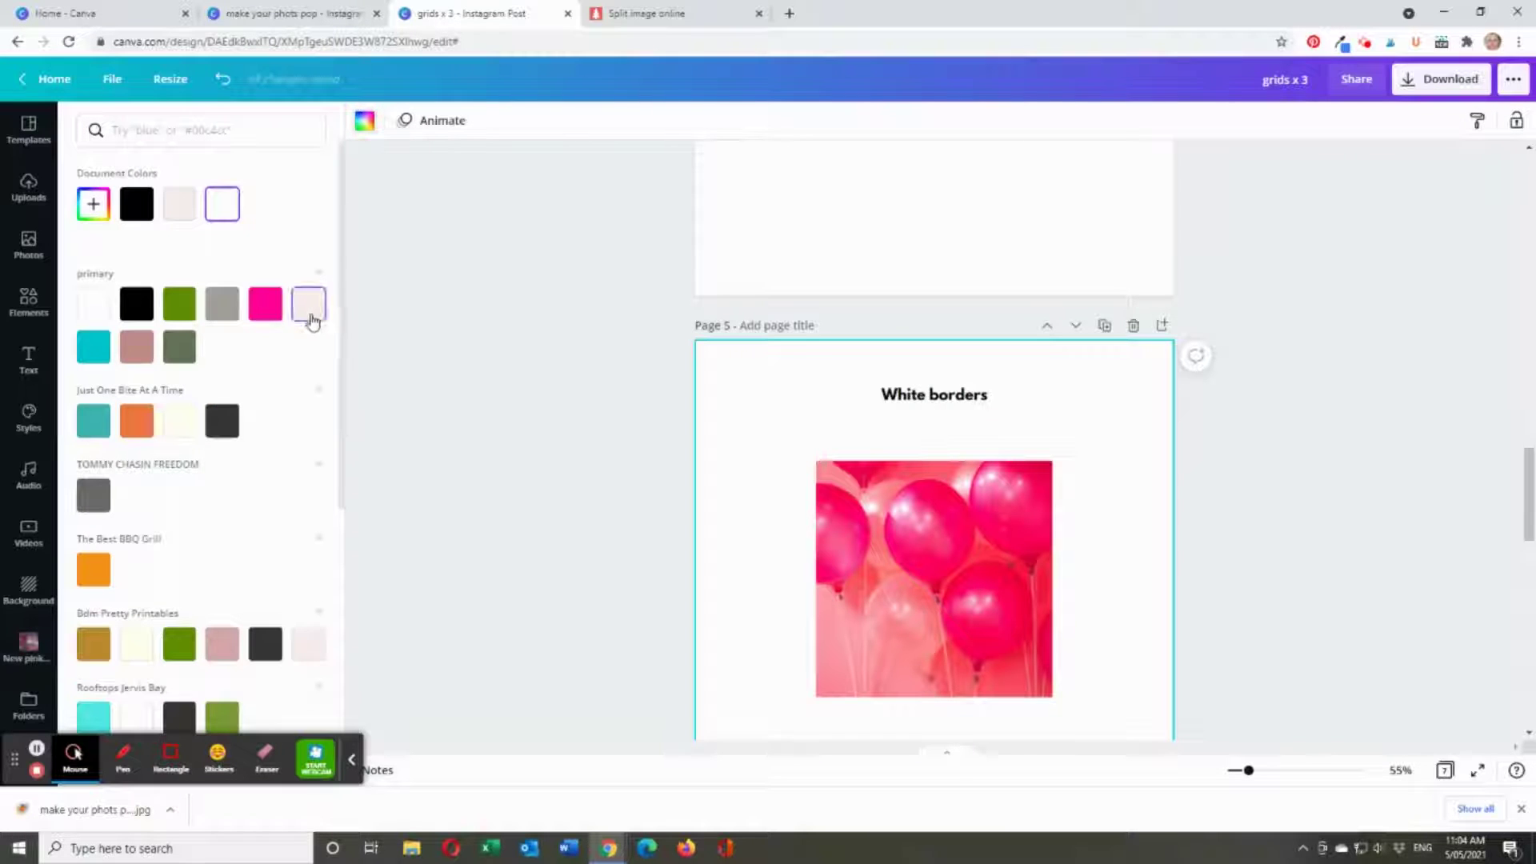
click(307, 303)
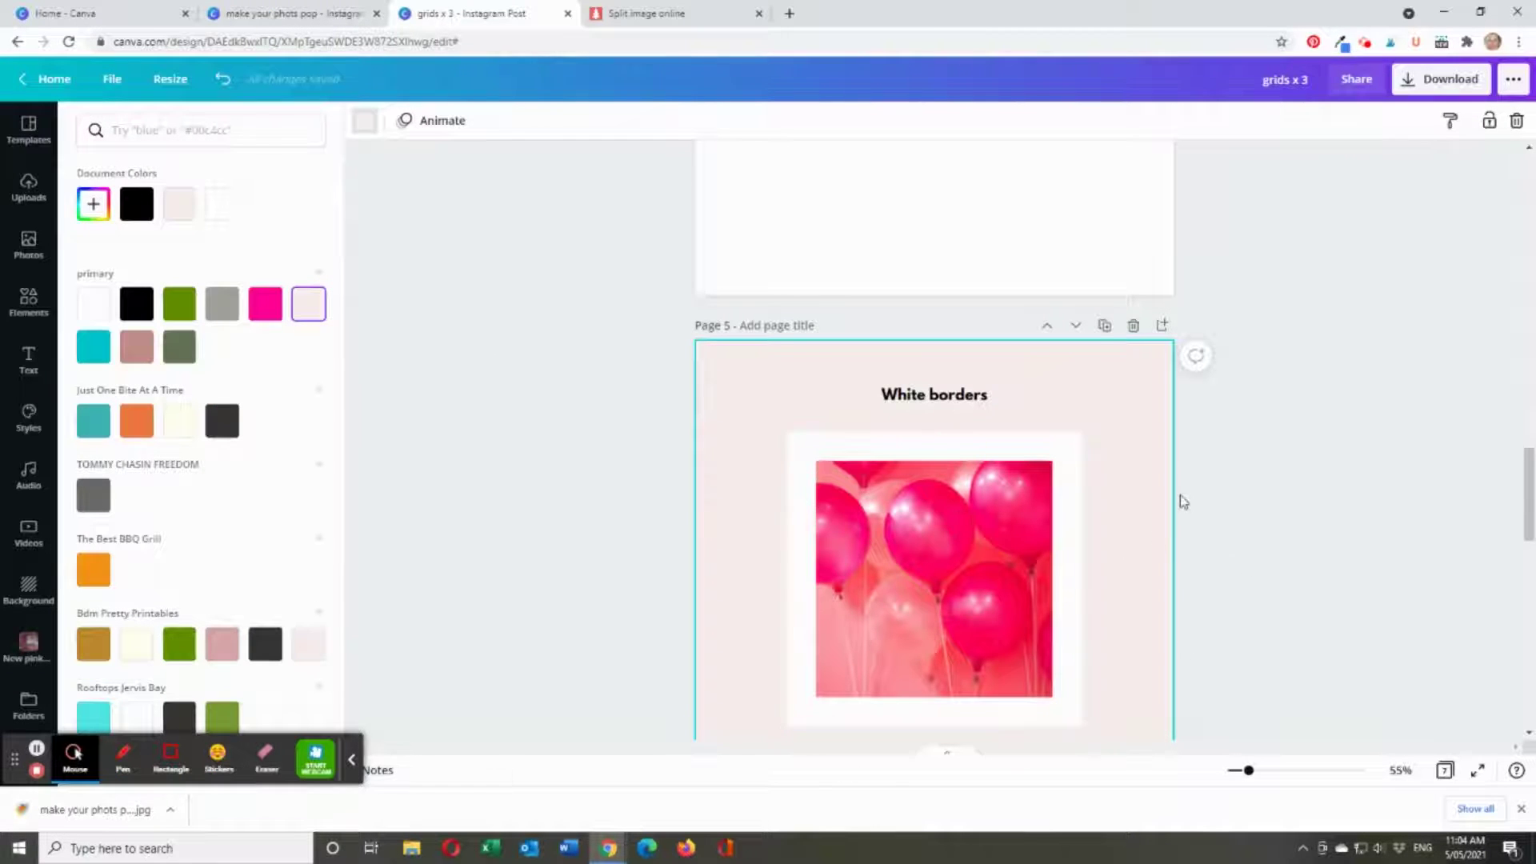
scroll(1183, 500, up, 3)
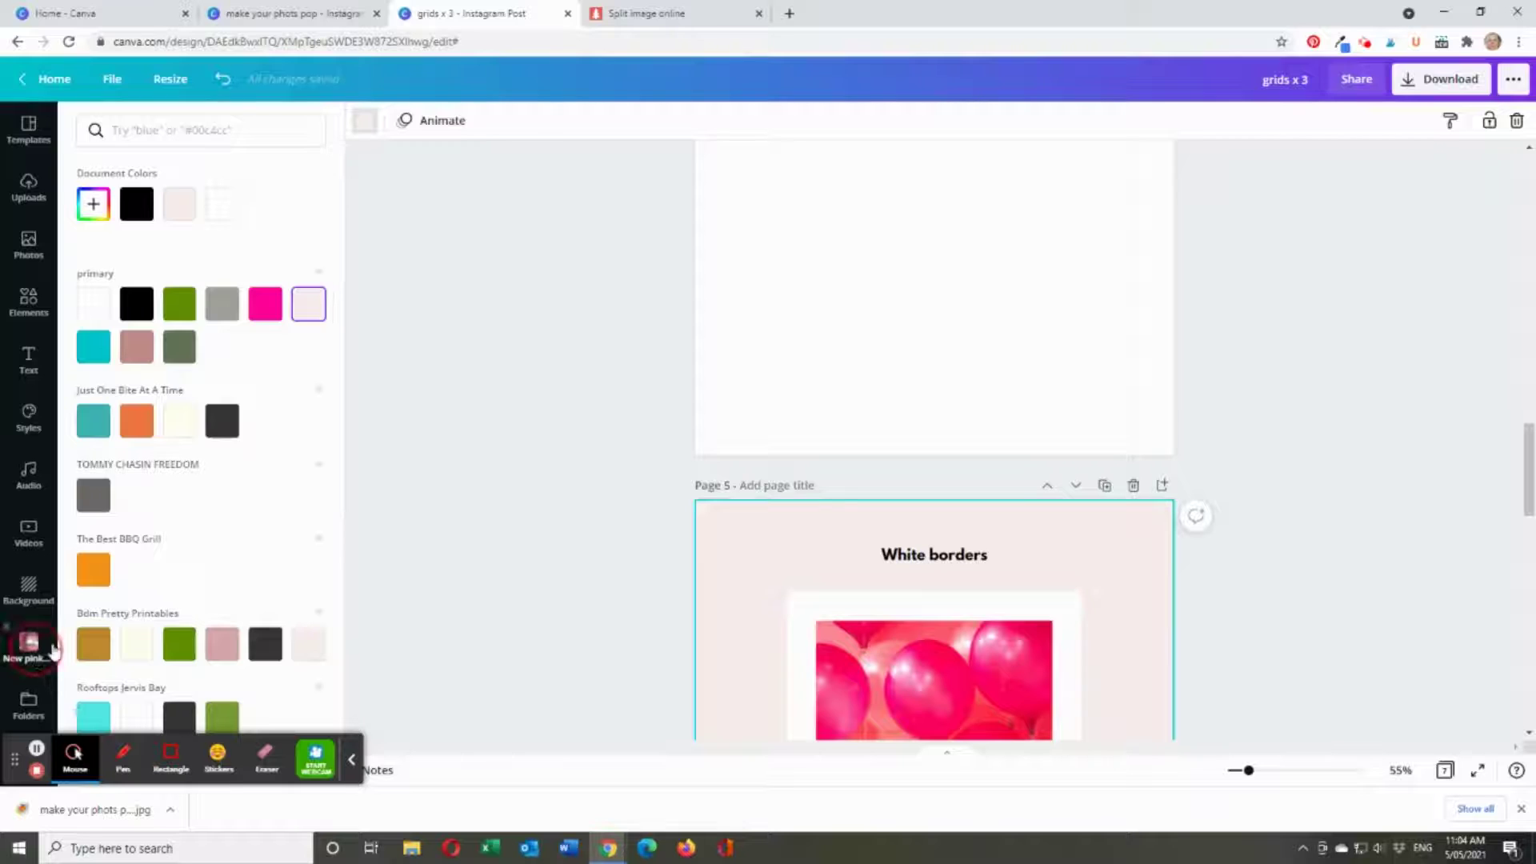
- Replace the balloons photo with the white-bordered street photo, placing it on the pink page below the "White borders" title
click(28, 644)
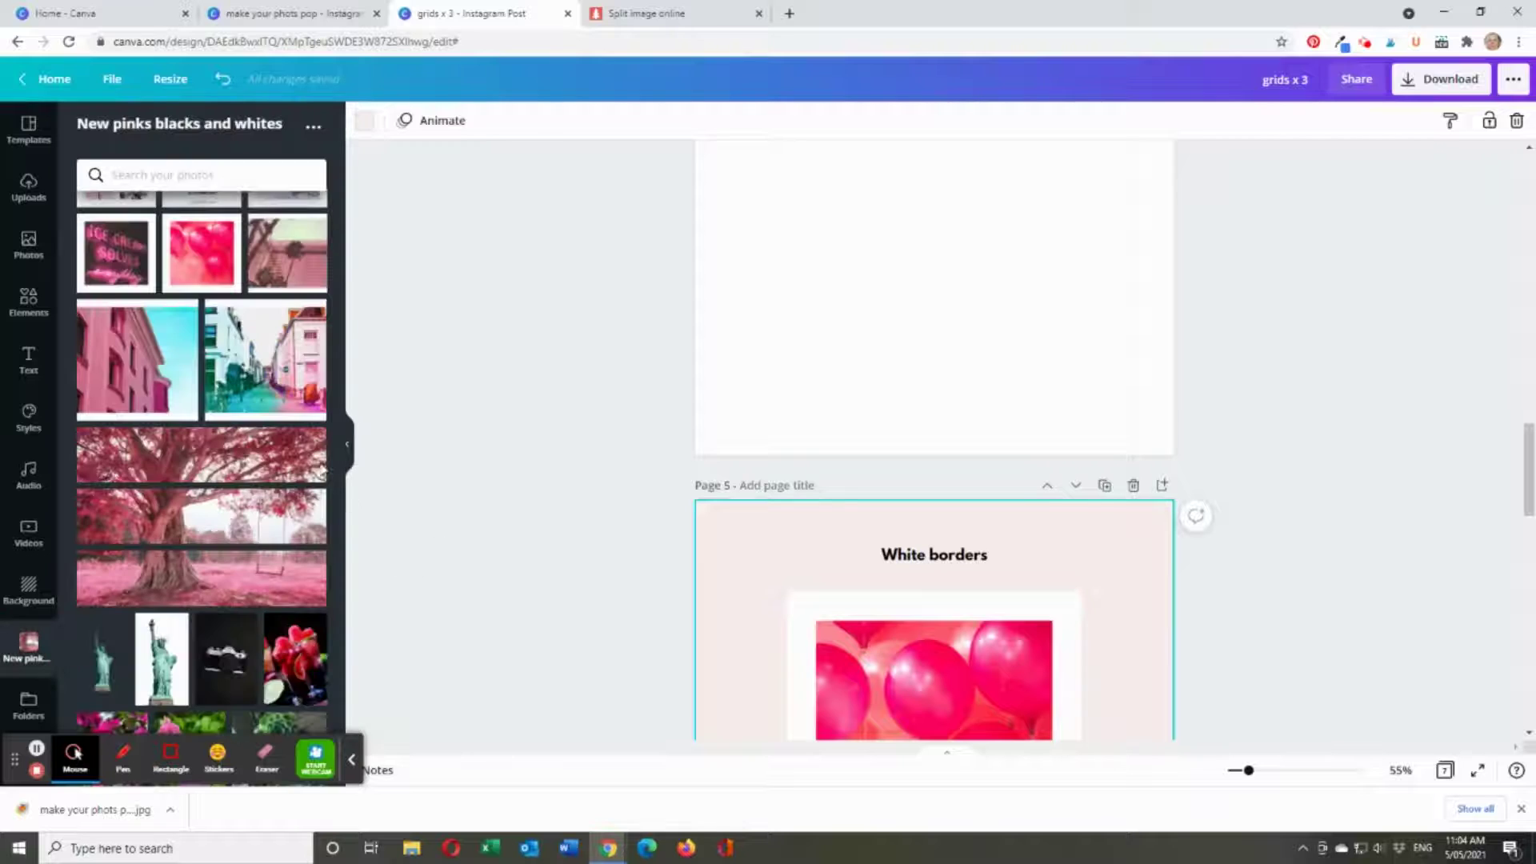
click(799, 658)
key(ctrl+z)
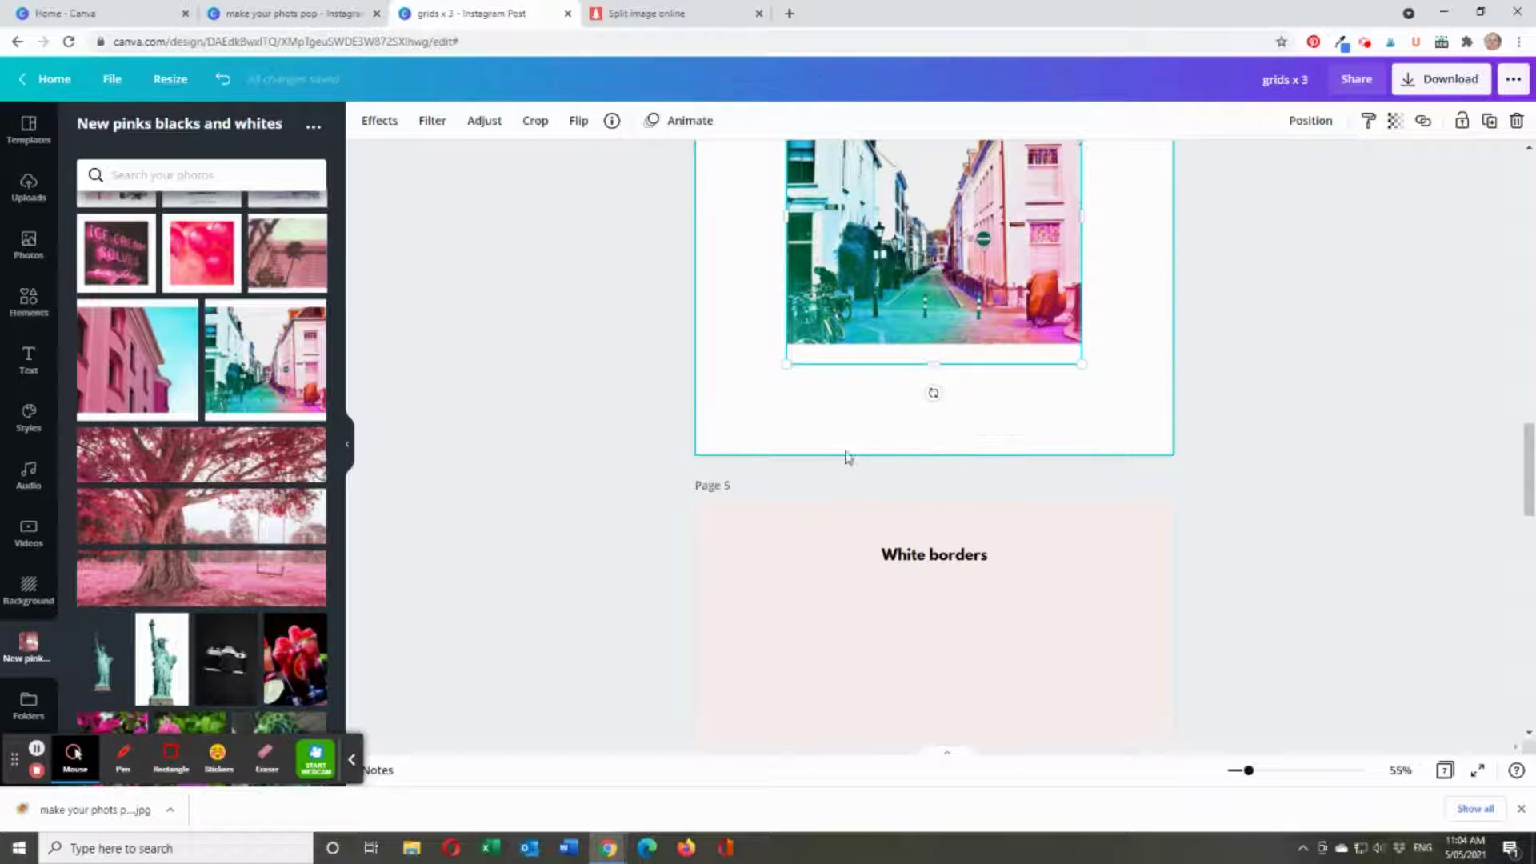
drag(954, 614, 964, 704)
scroll(966, 354, down, 4)
drag(967, 354, 967, 440)
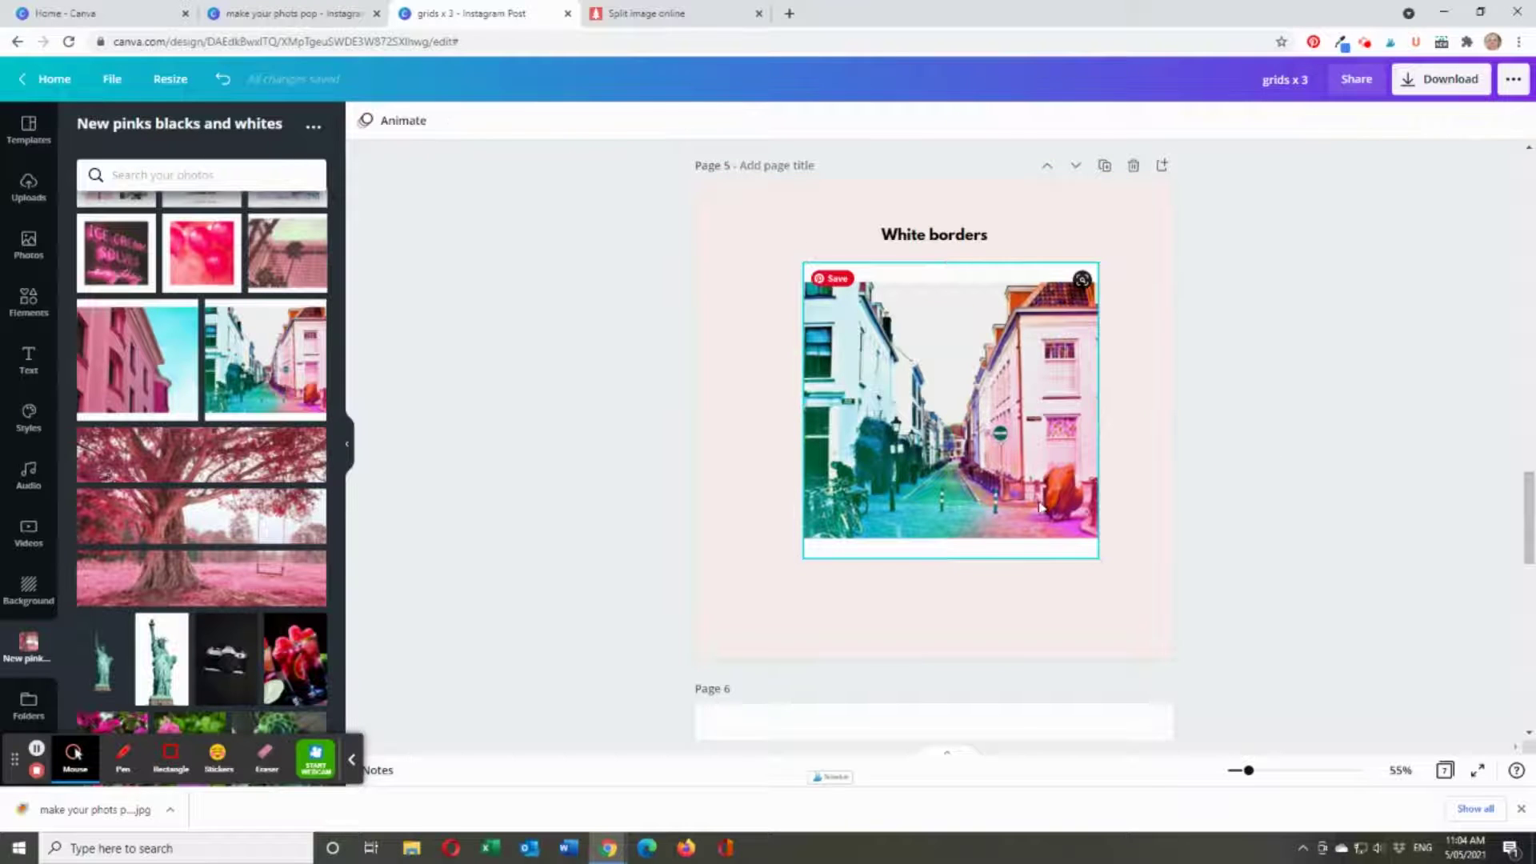
- Delete the street photo from the pink page and the "White borders" title from the white page 4
key(Delete)
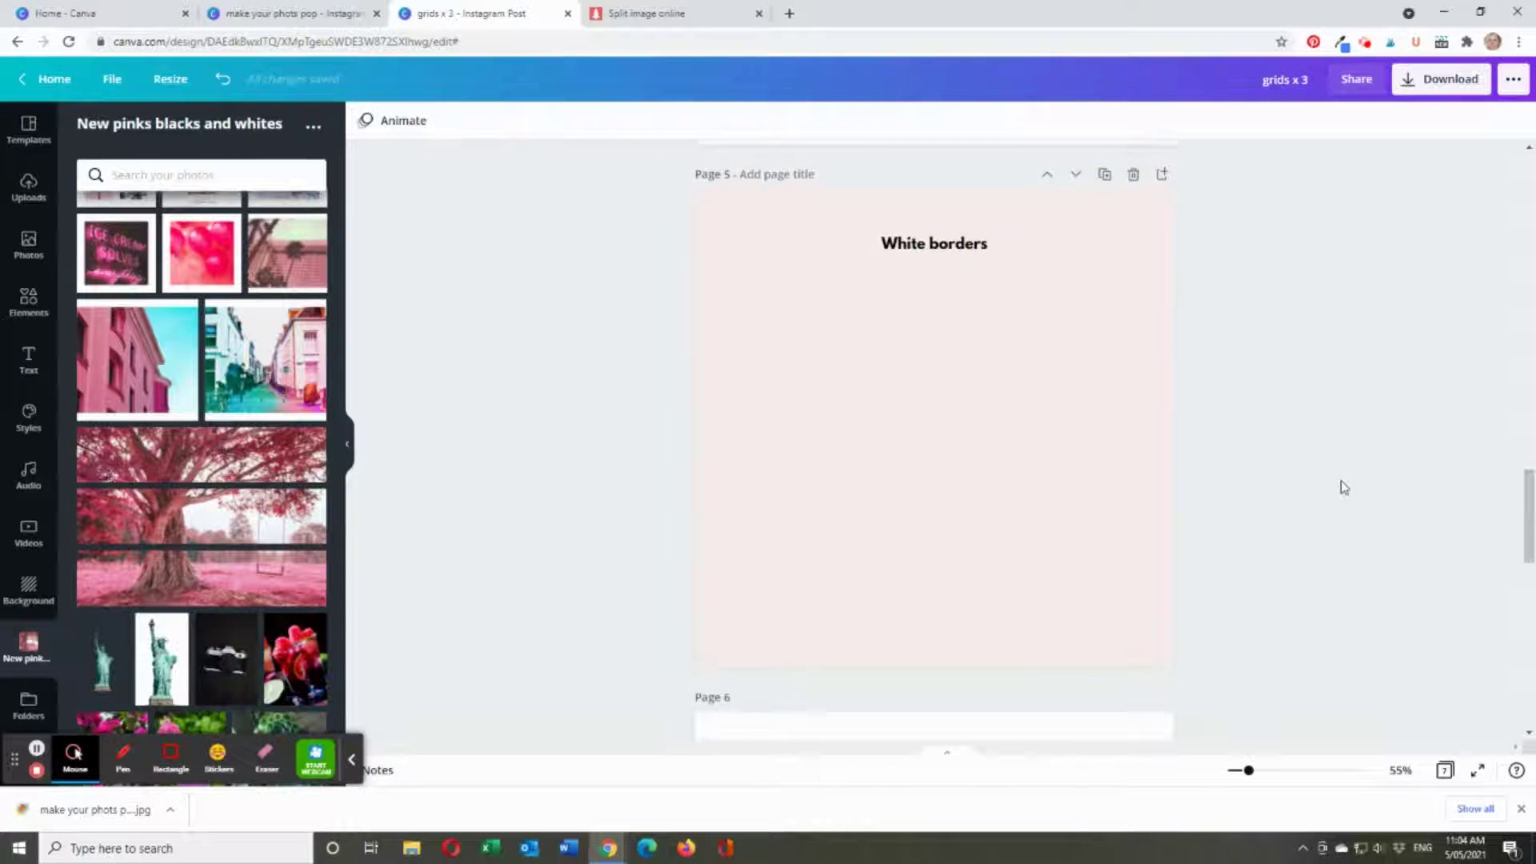
scroll(1338, 484, up, 8)
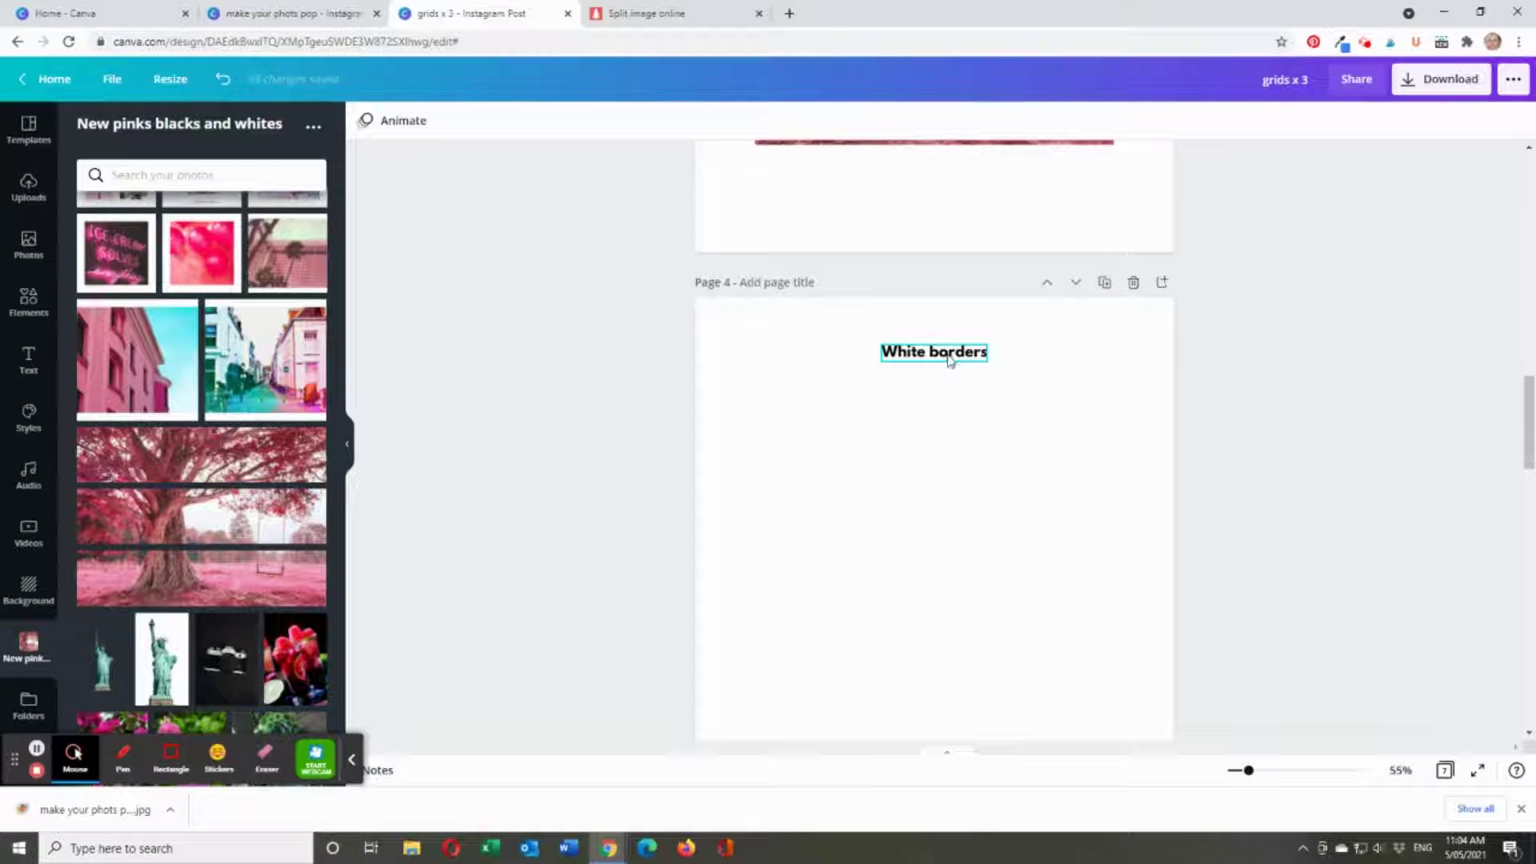
click(949, 359)
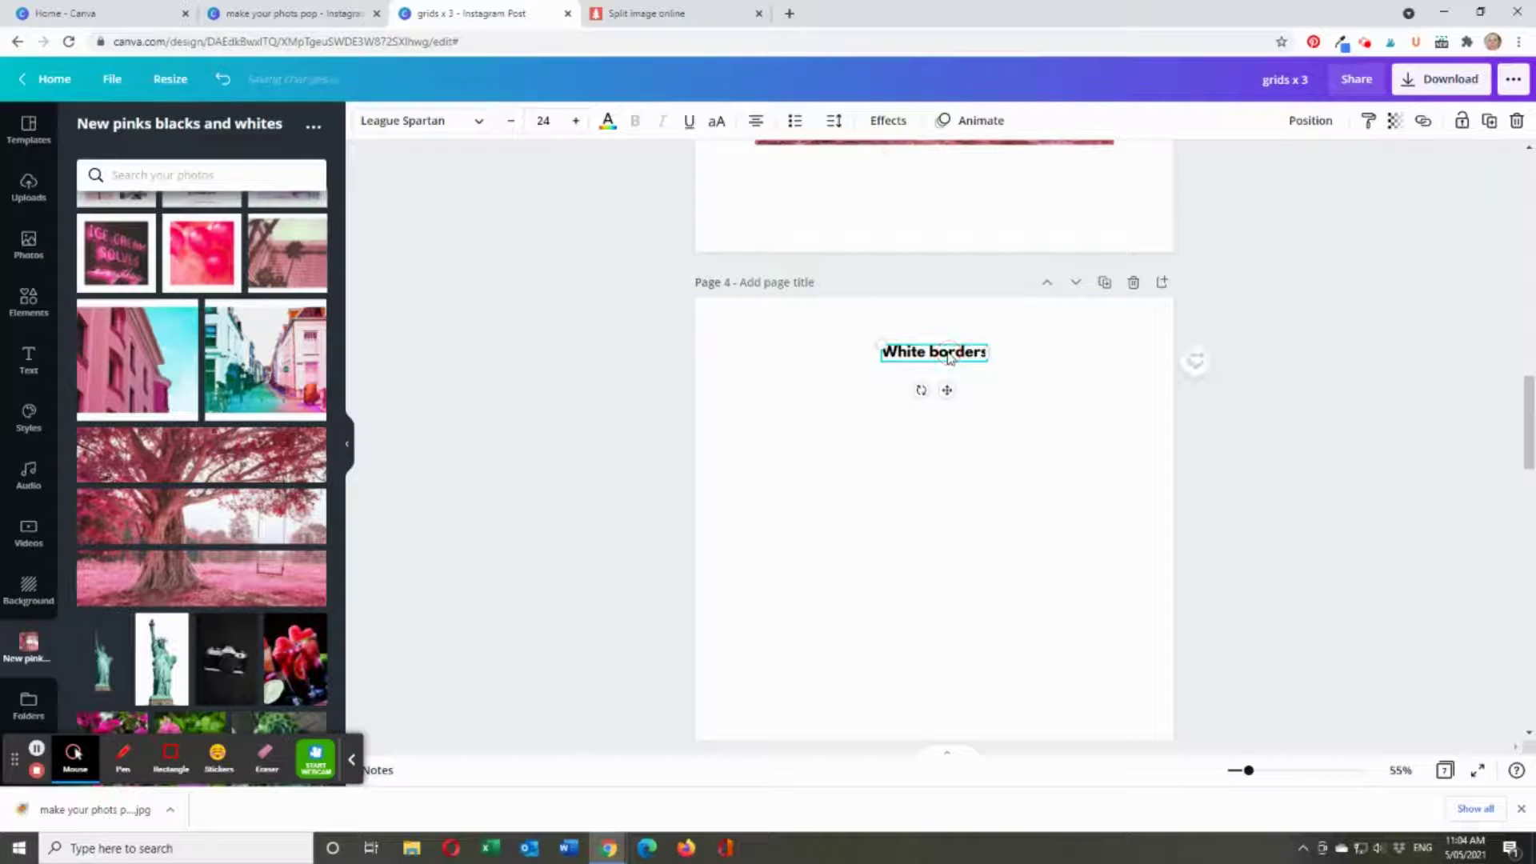
key(Delete)
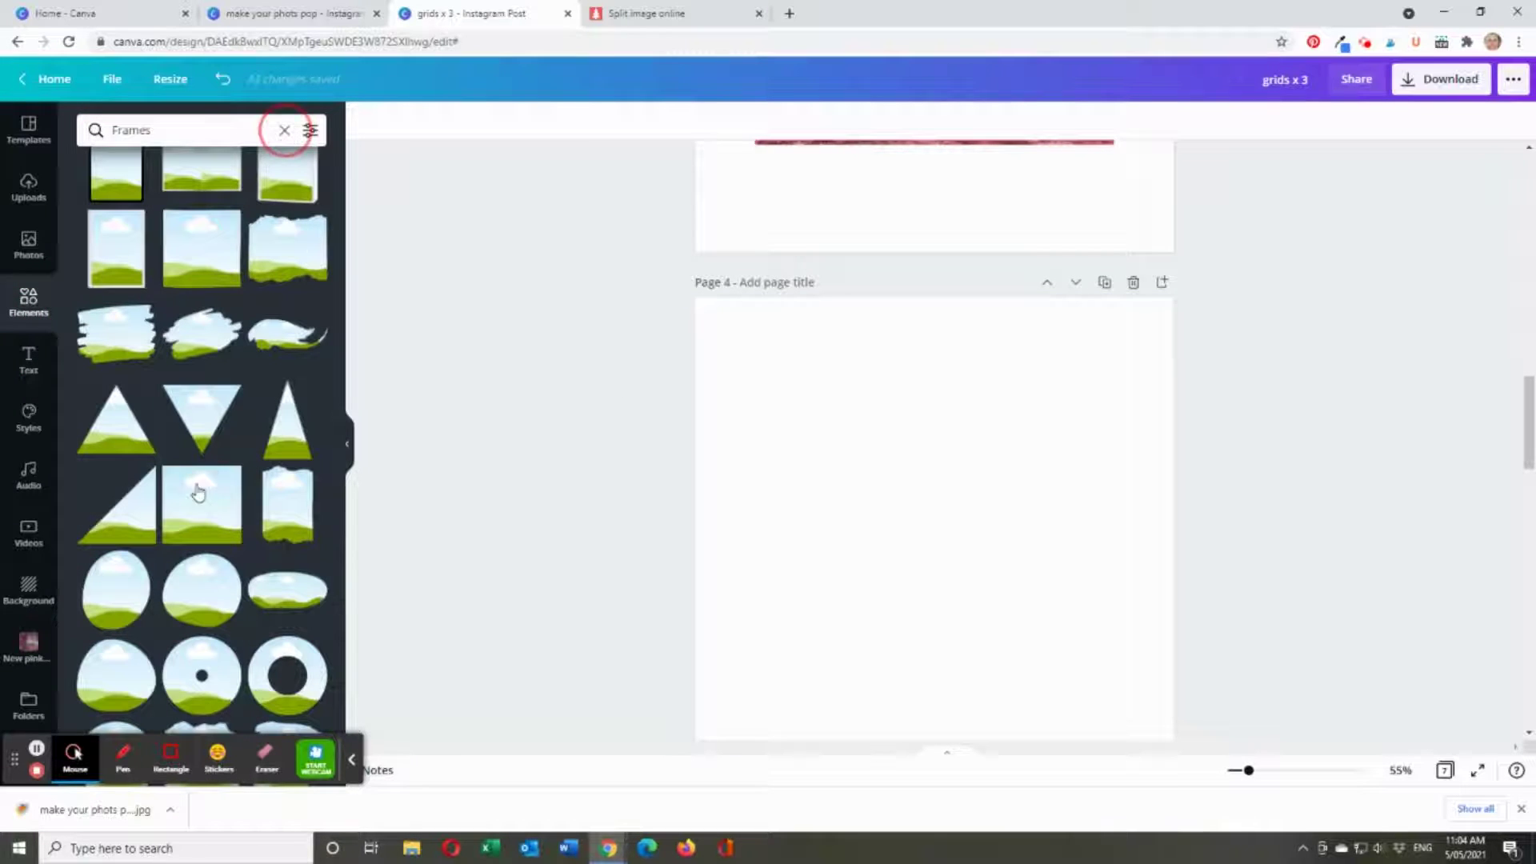
- Add a single-cell photo grid filling the blank page 4
scroll(200, 492, down, 3)
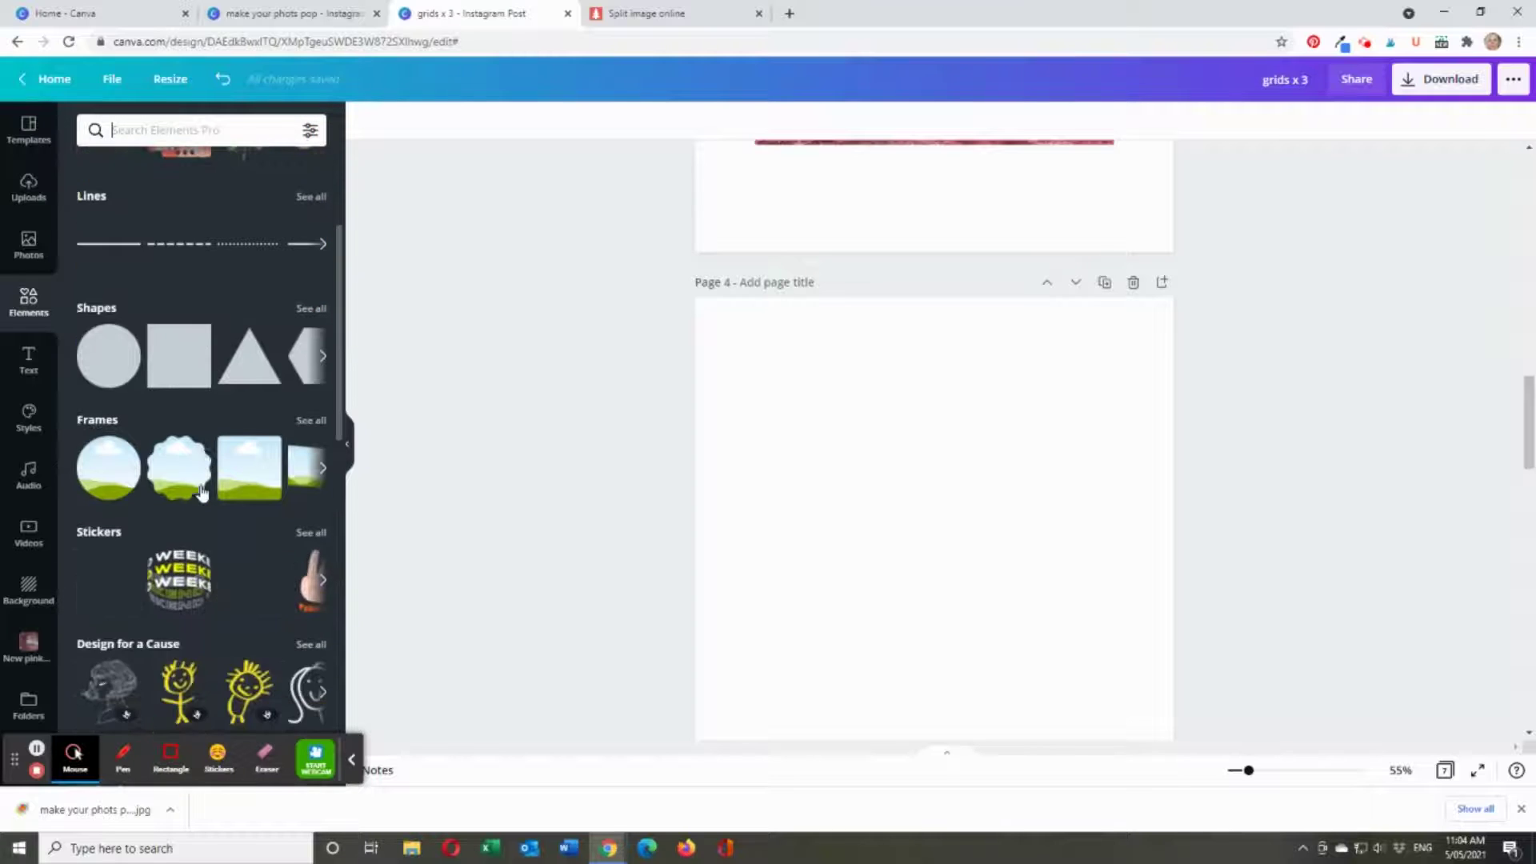
scroll(201, 492, down, 1)
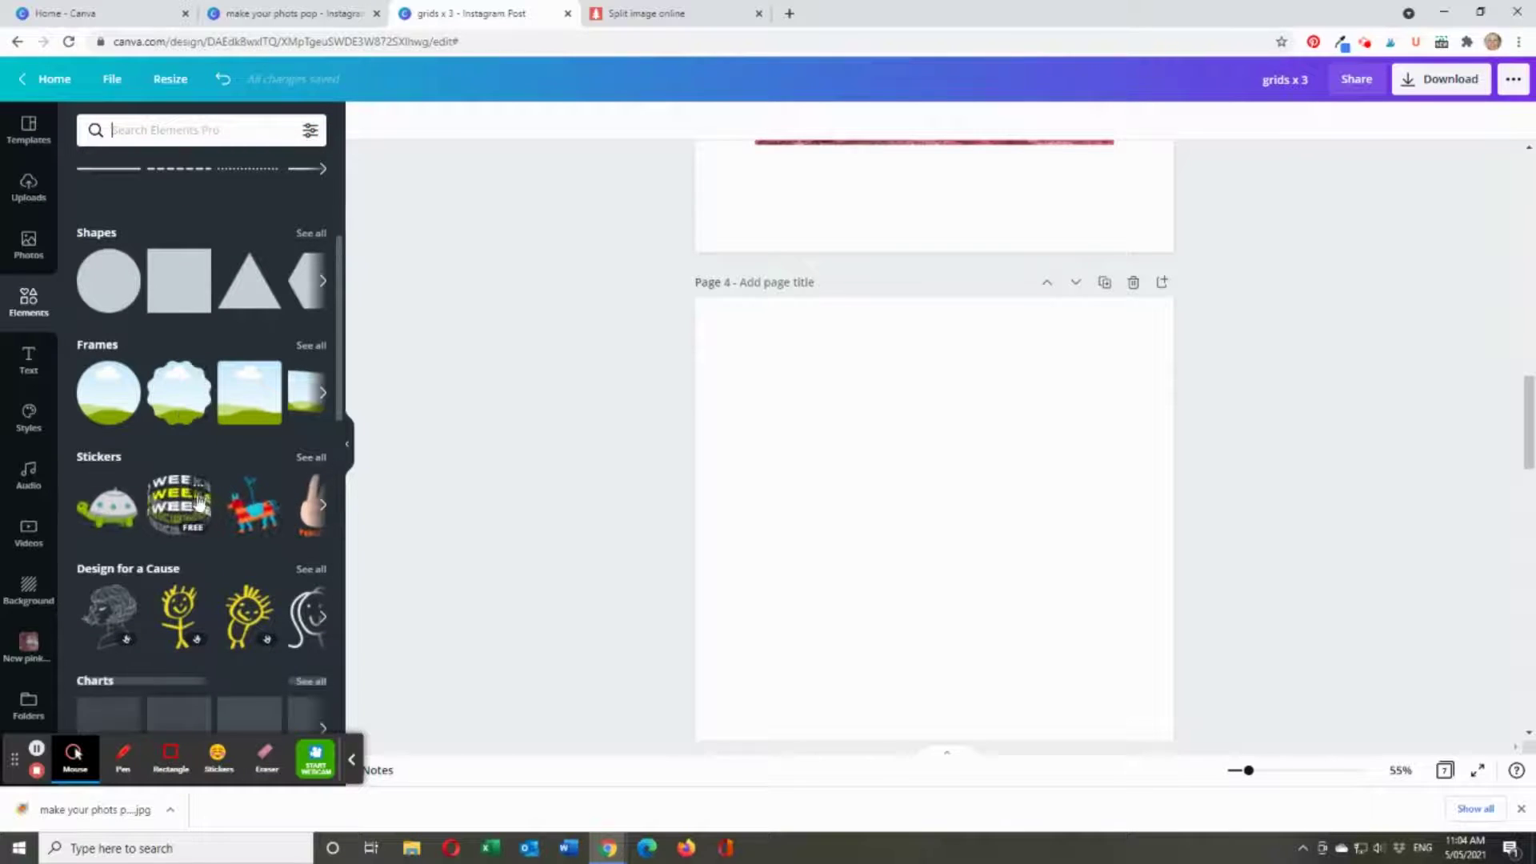
scroll(200, 502, down, 10)
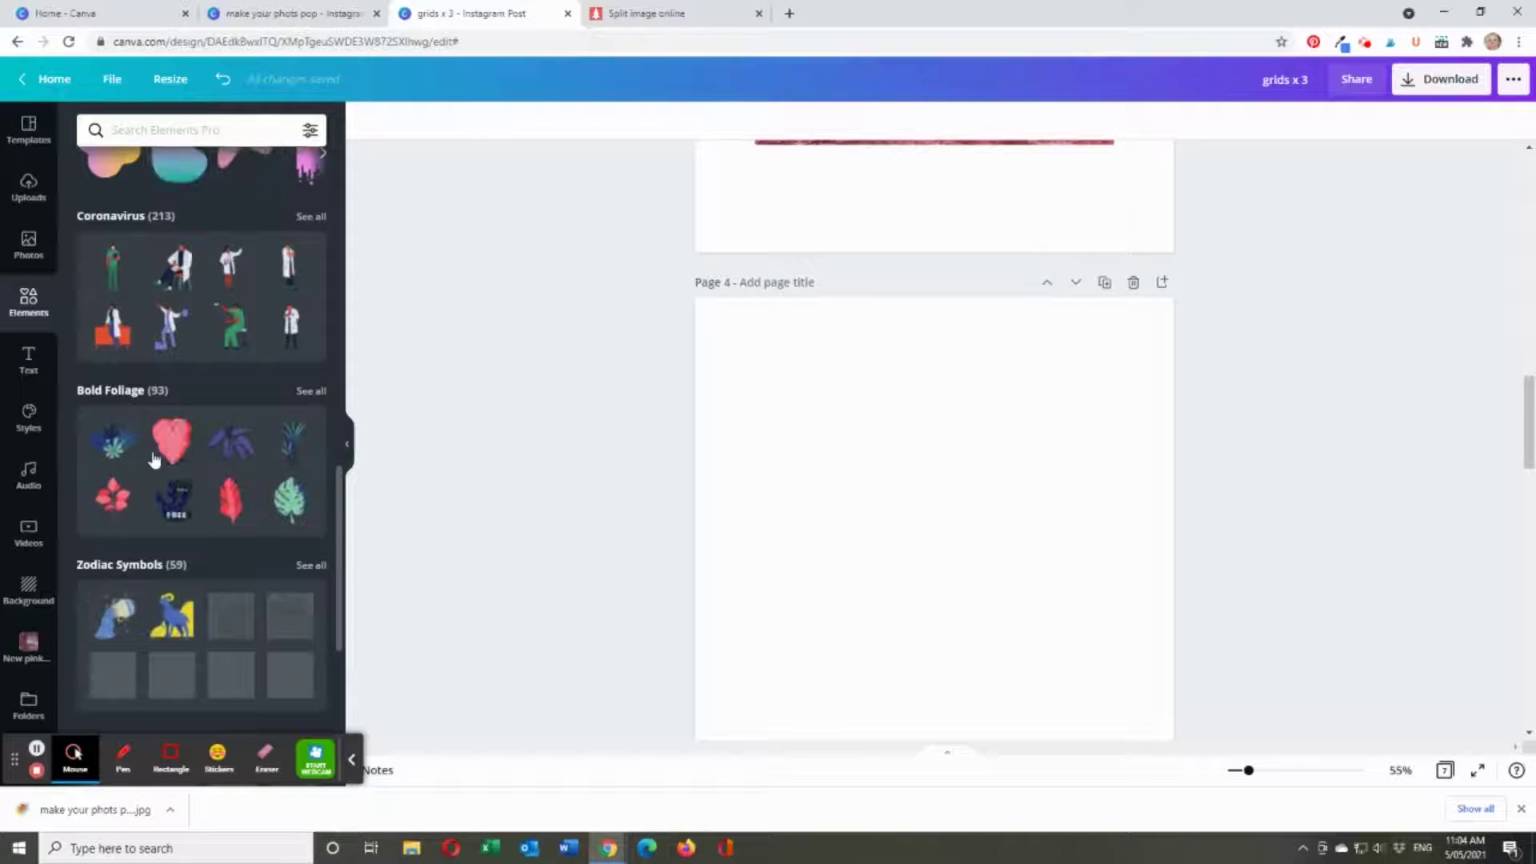
scroll(154, 458, up, 3)
click(112, 288)
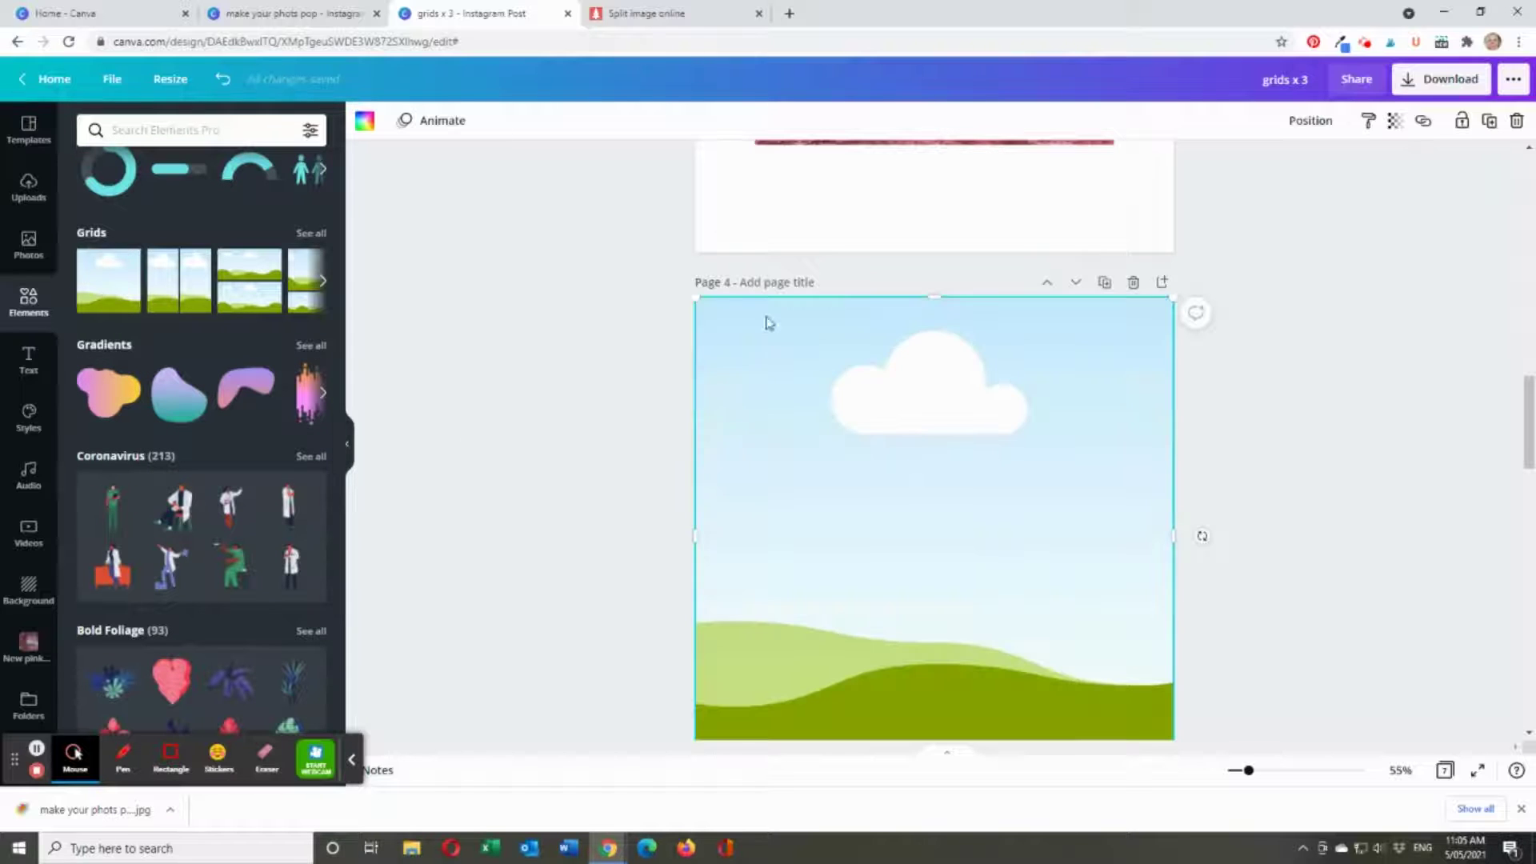
- Shrink the grid on page 4 to leave a roughly even white margin around it, and centre it horizontally
drag(695, 298, 759, 353)
scroll(1040, 504, down, 3)
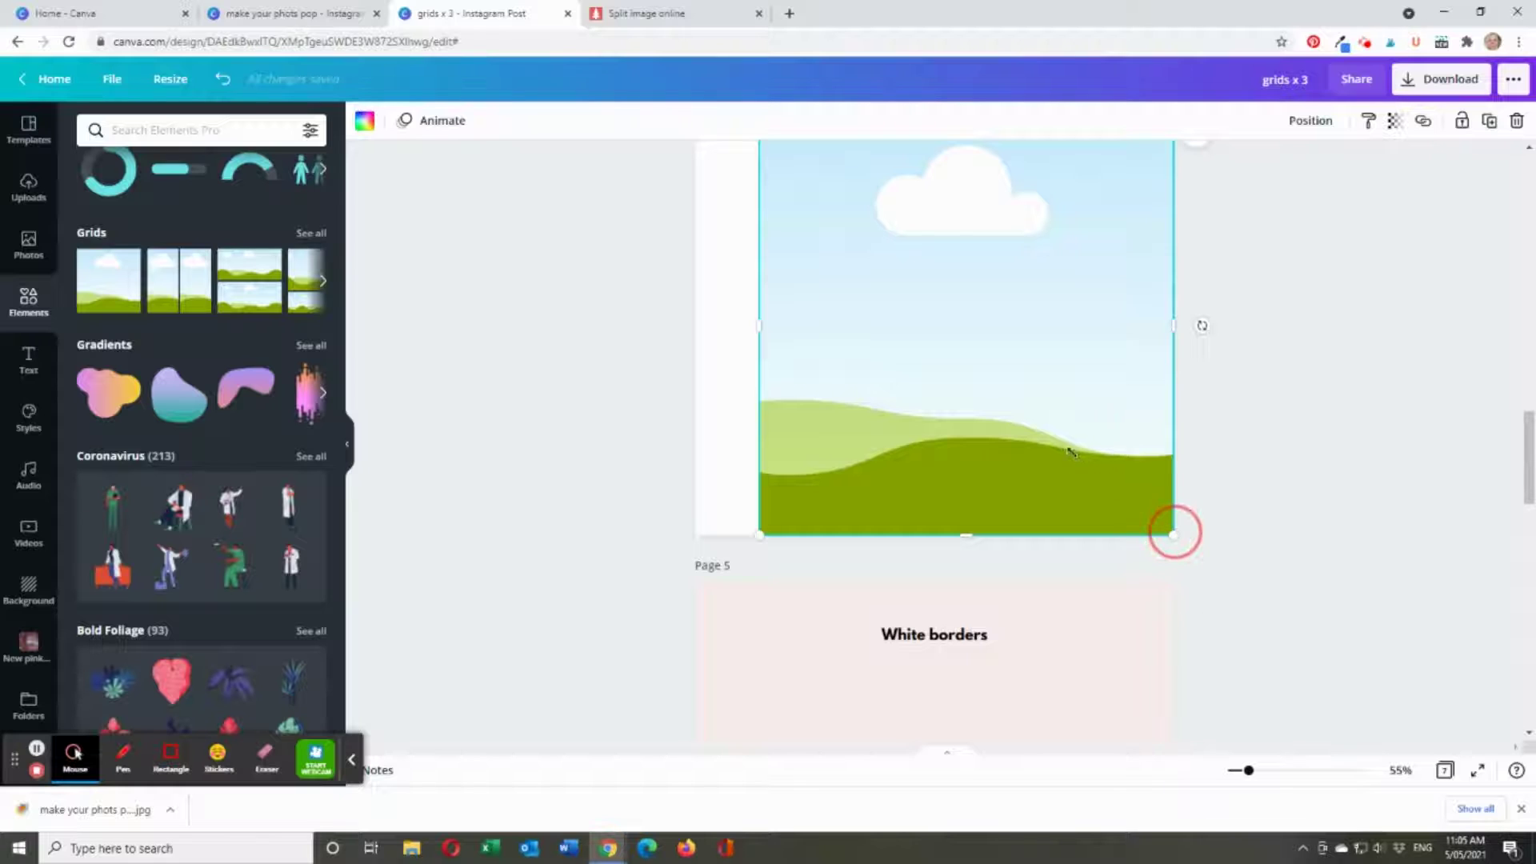
drag(1174, 534, 1117, 454)
scroll(1000, 460, up, 3)
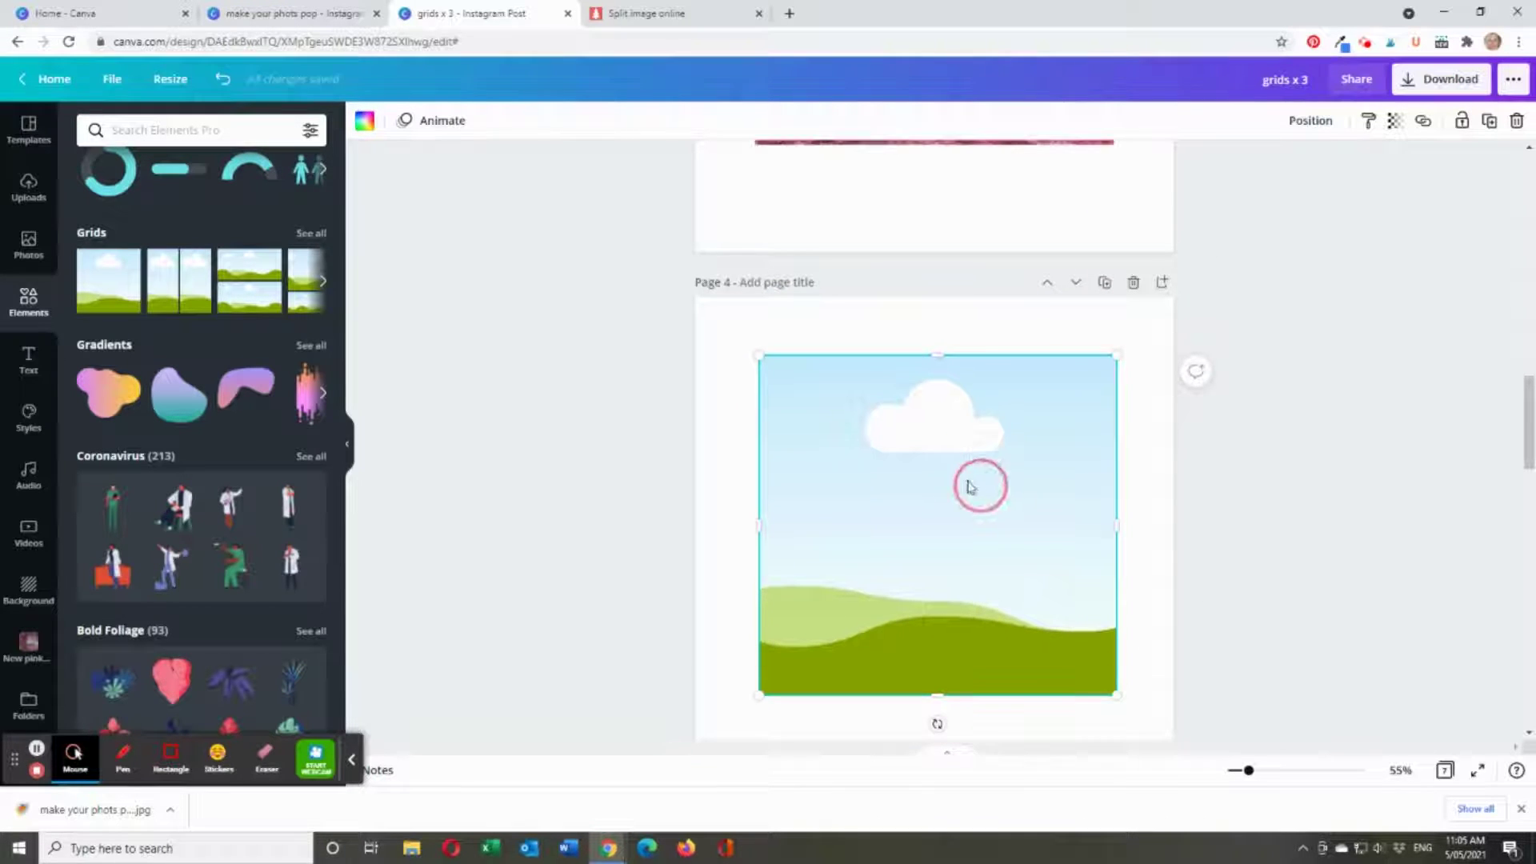
drag(968, 487, 968, 478)
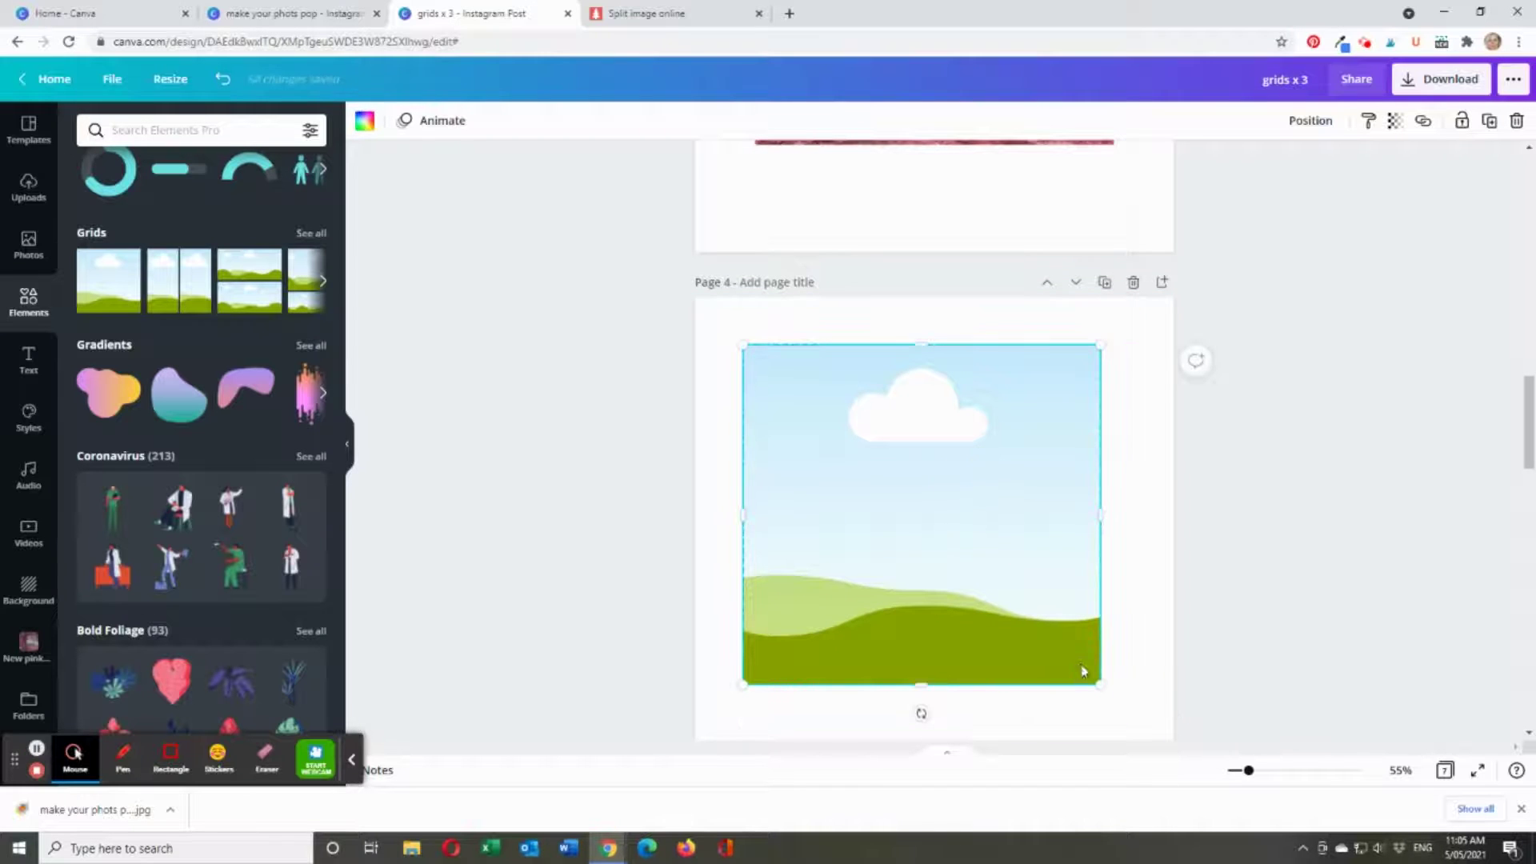
drag(1124, 708, 1136, 718)
scroll(944, 669, down, 2)
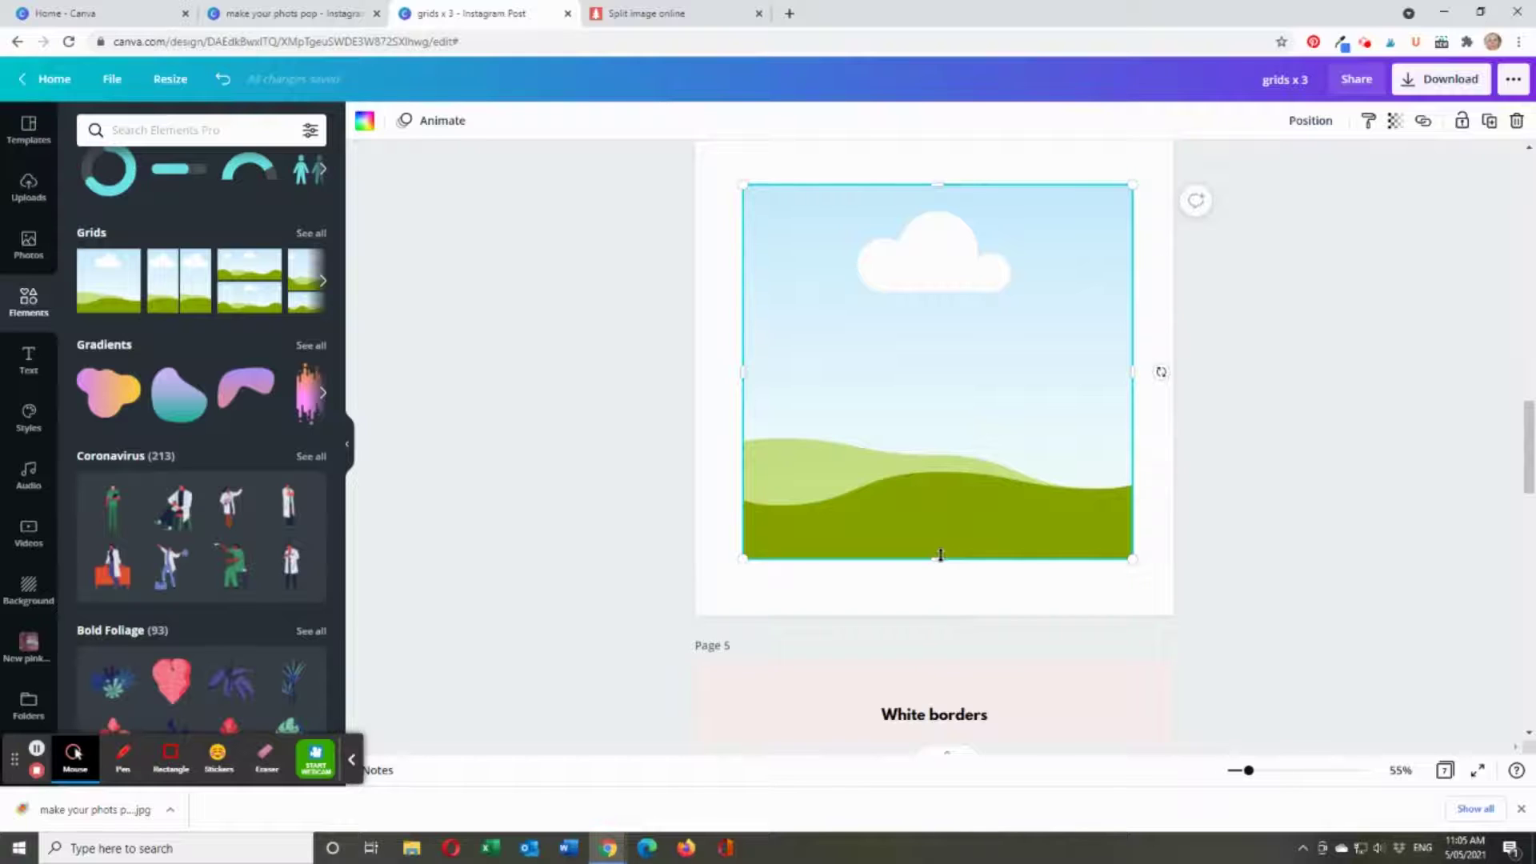
drag(937, 565, 940, 560)
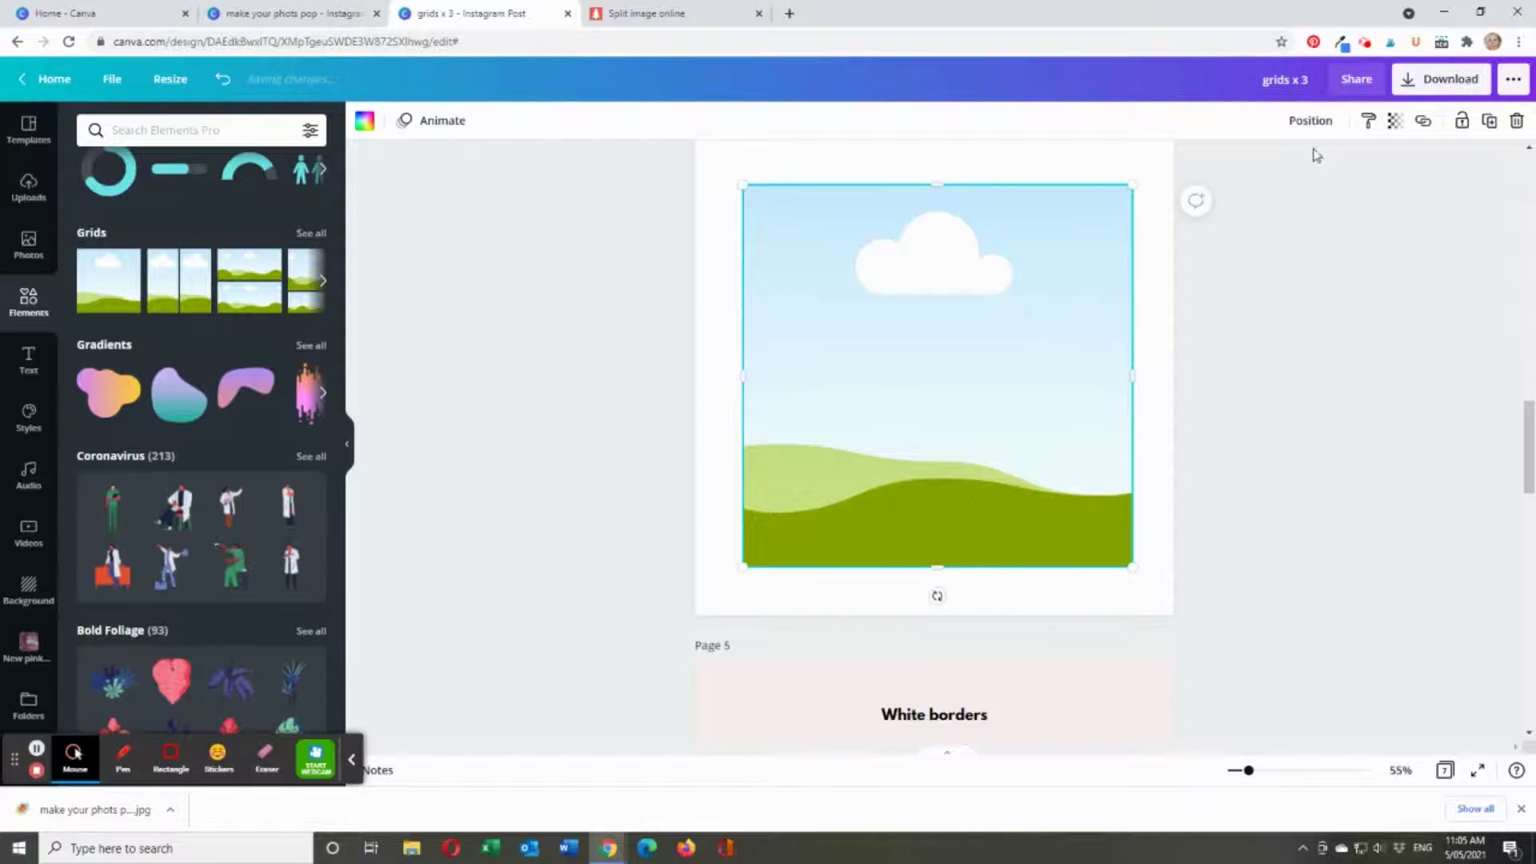
click(1306, 120)
click(1247, 267)
click(952, 330)
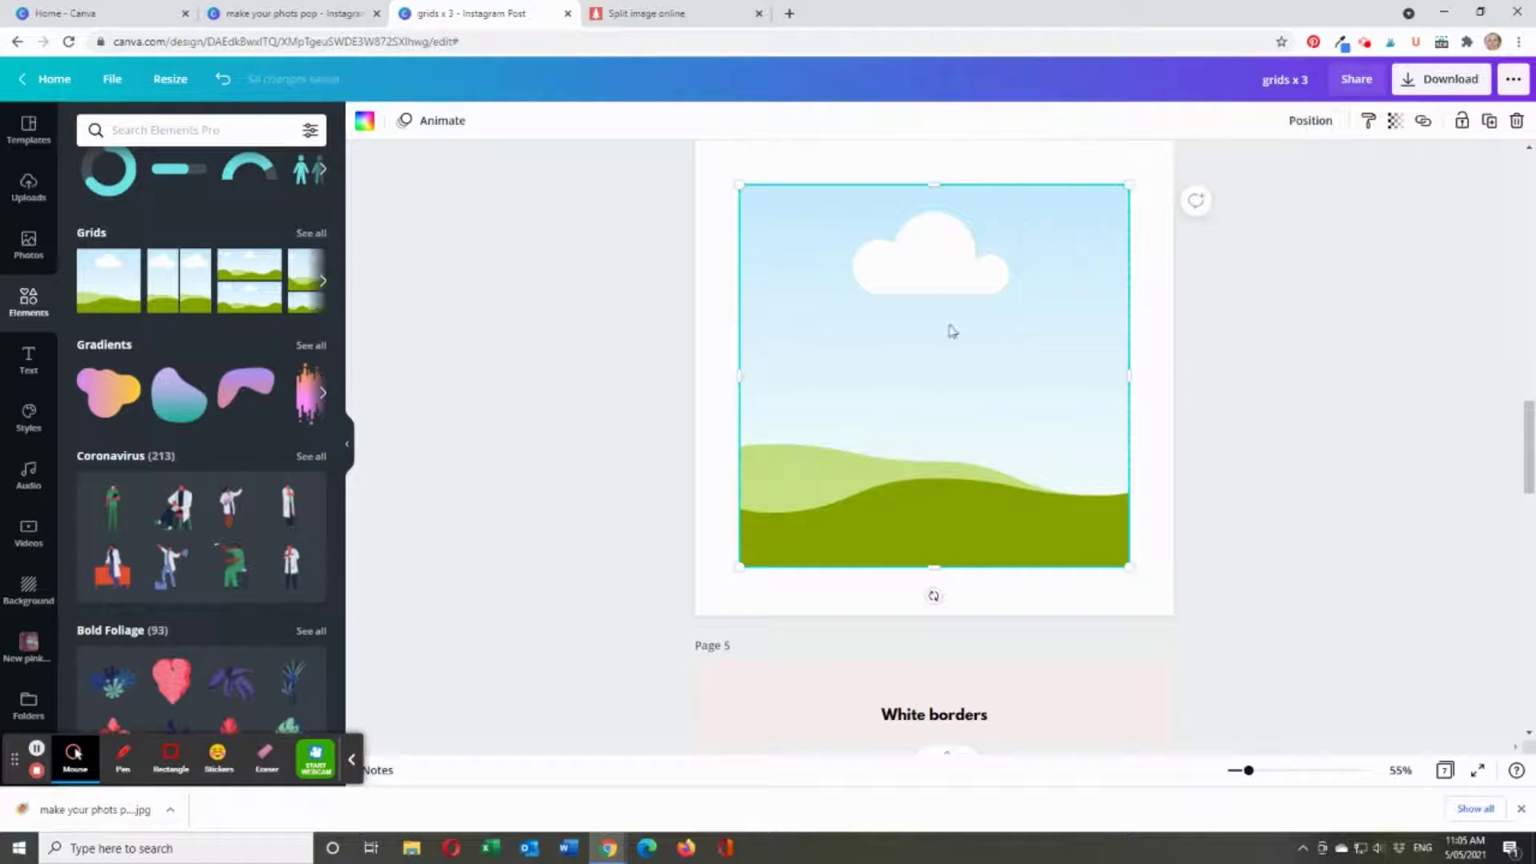
- Fill the grid on page 4 with the pink building photo from the "New pinks blacks and whites" folder
click(29, 646)
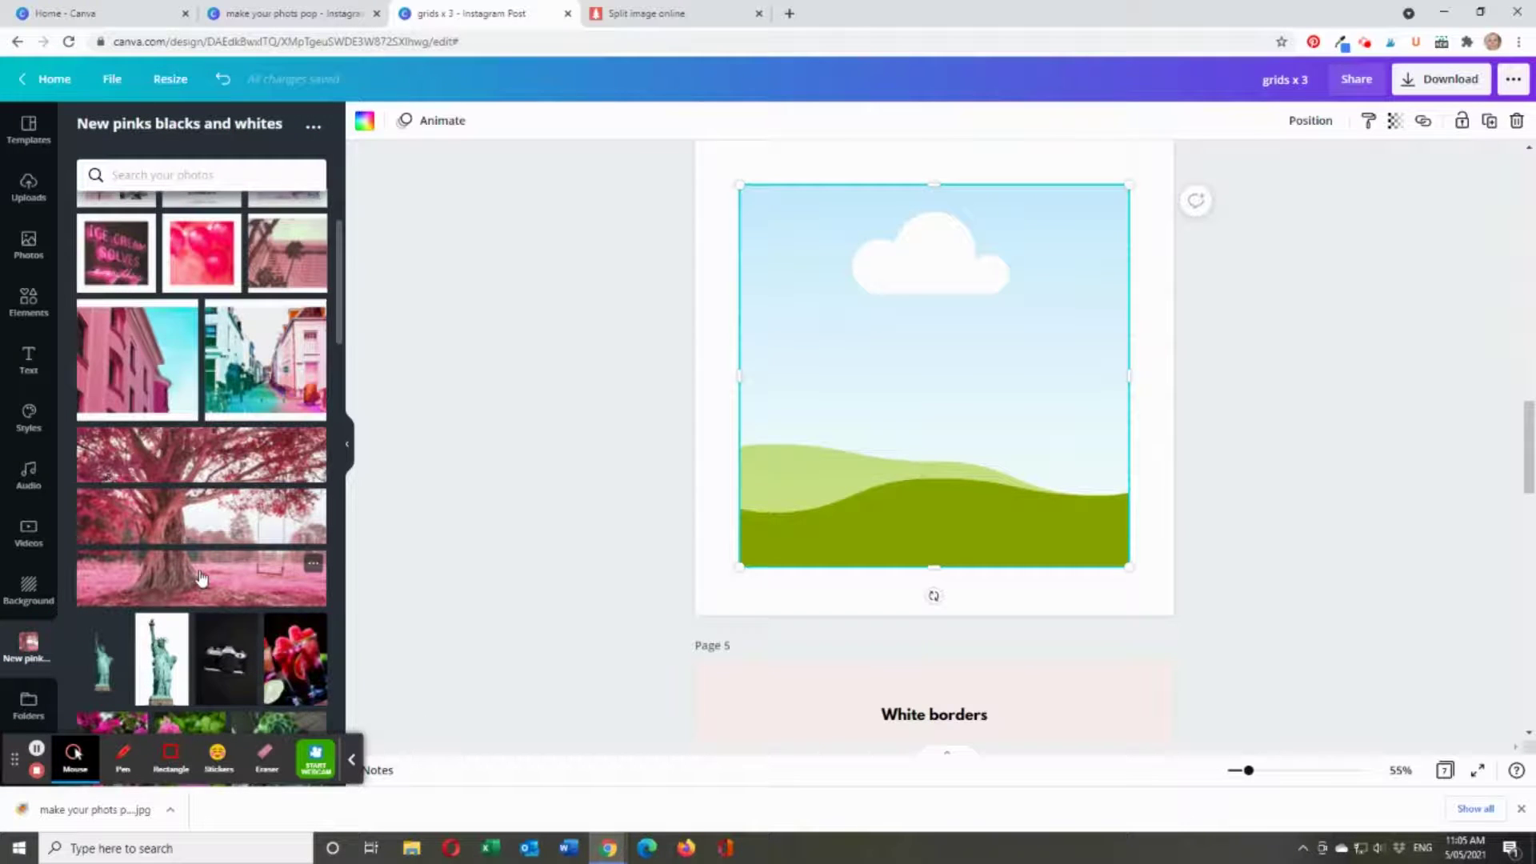
scroll(201, 578, down, 15)
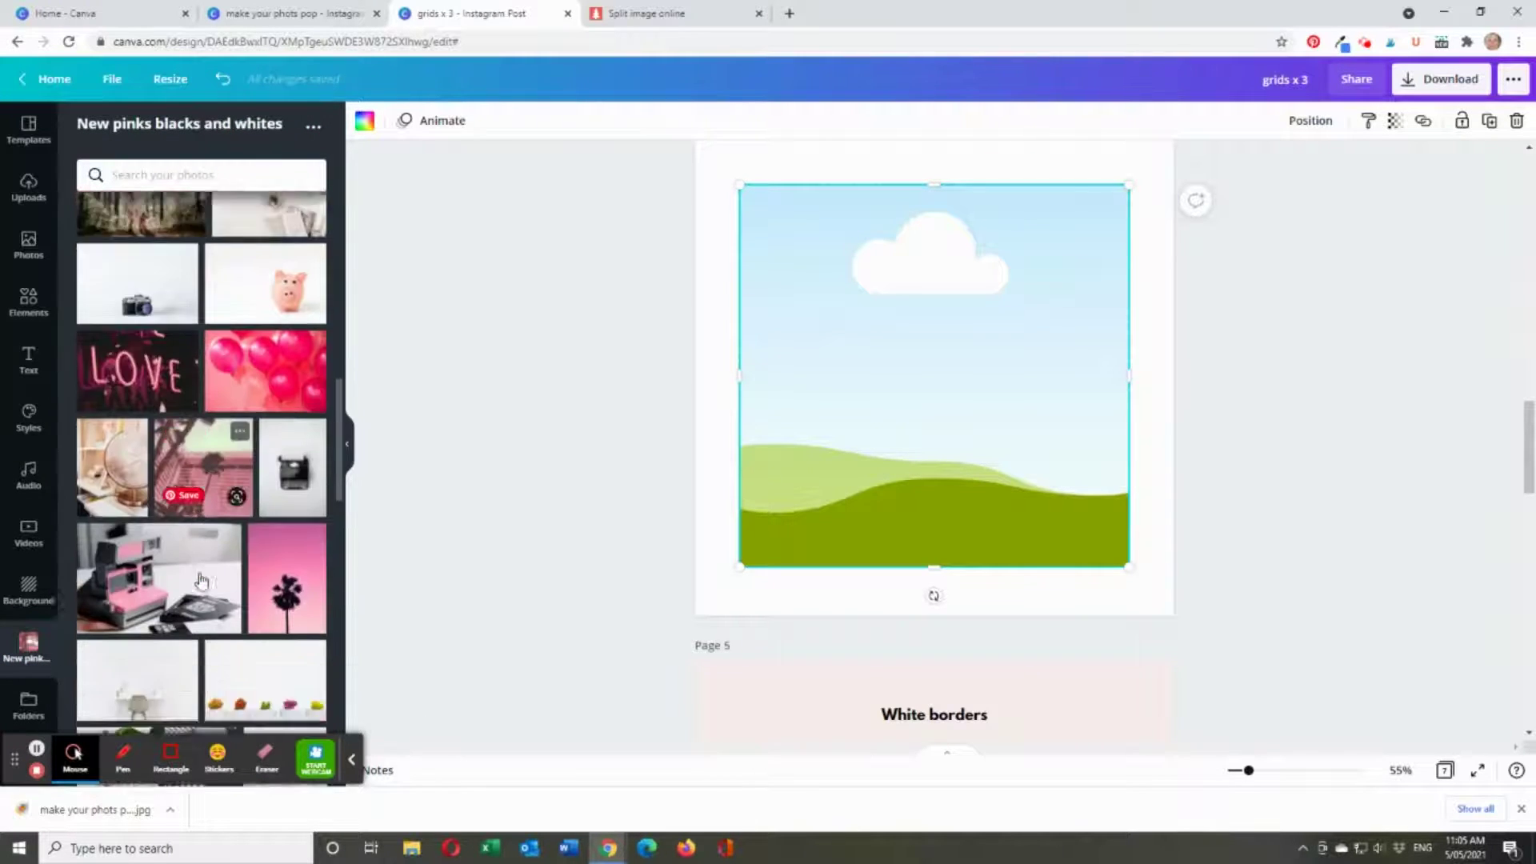
scroll(201, 579, down, 10)
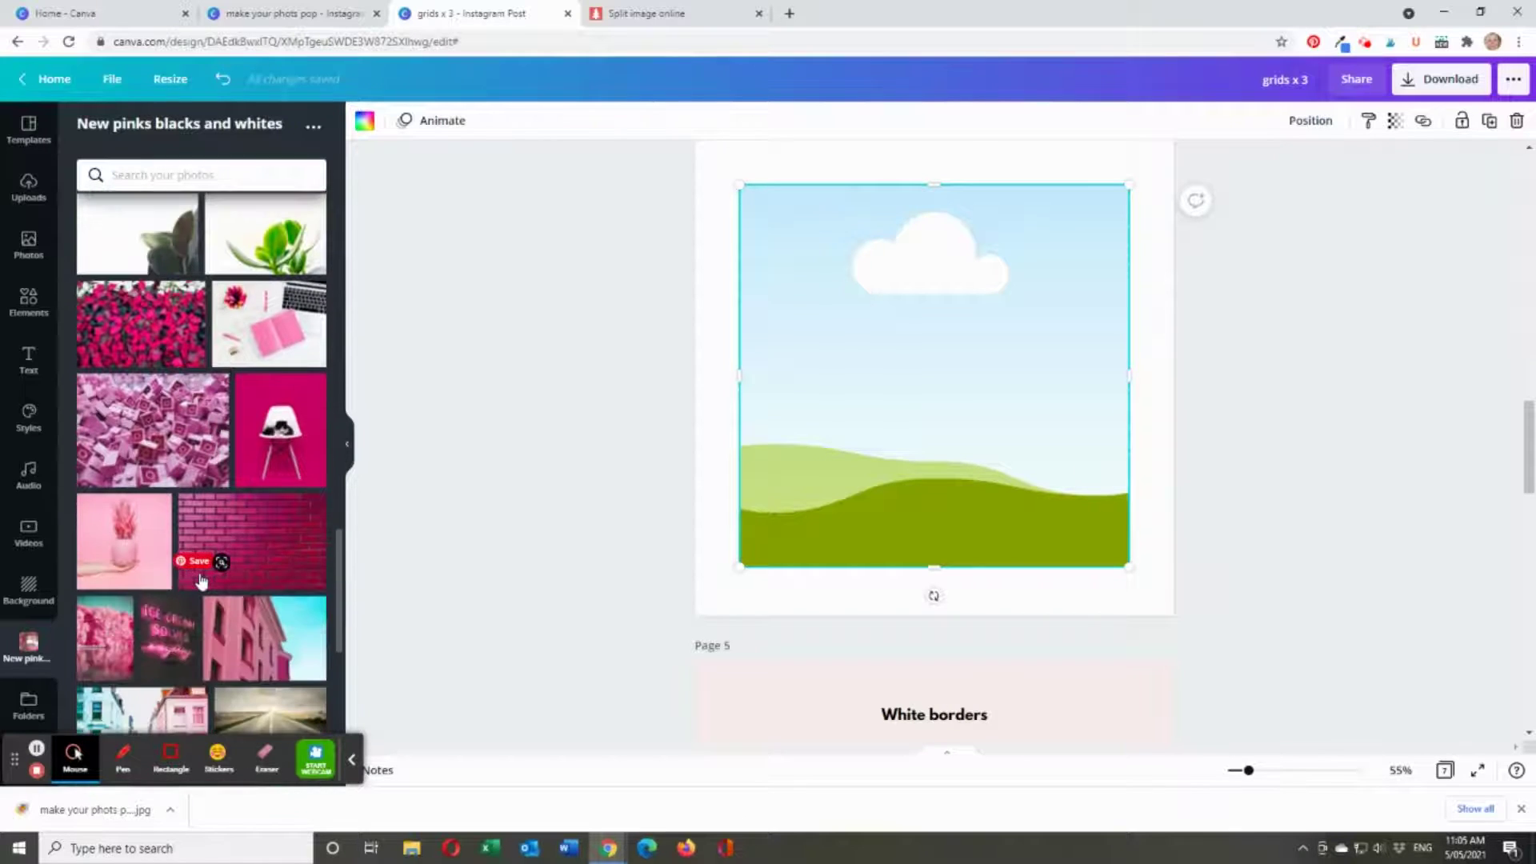
scroll(201, 582, down, 1)
drag(257, 560, 890, 397)
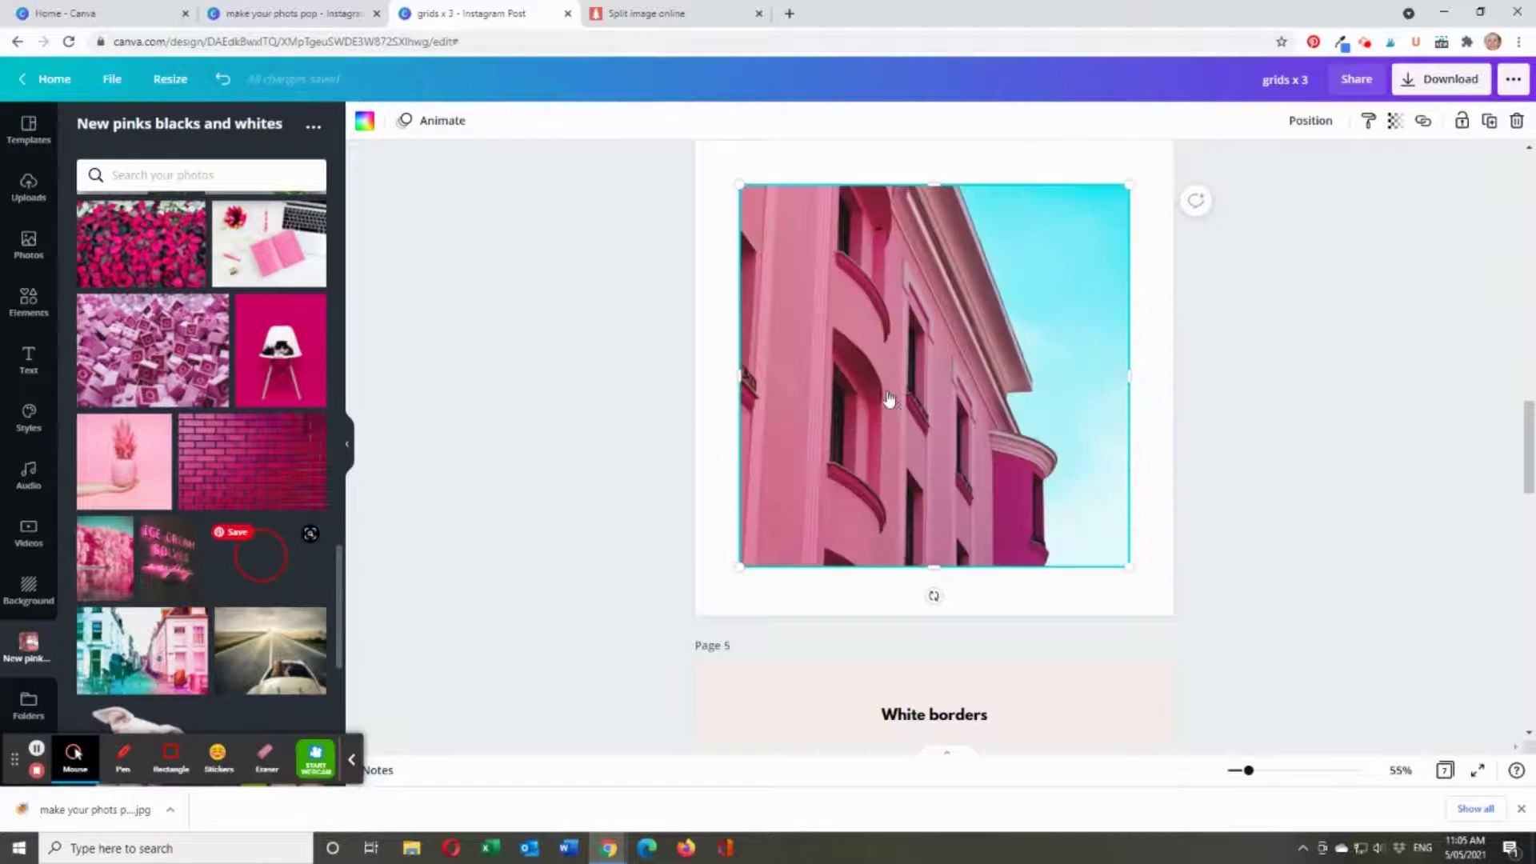
click(525, 483)
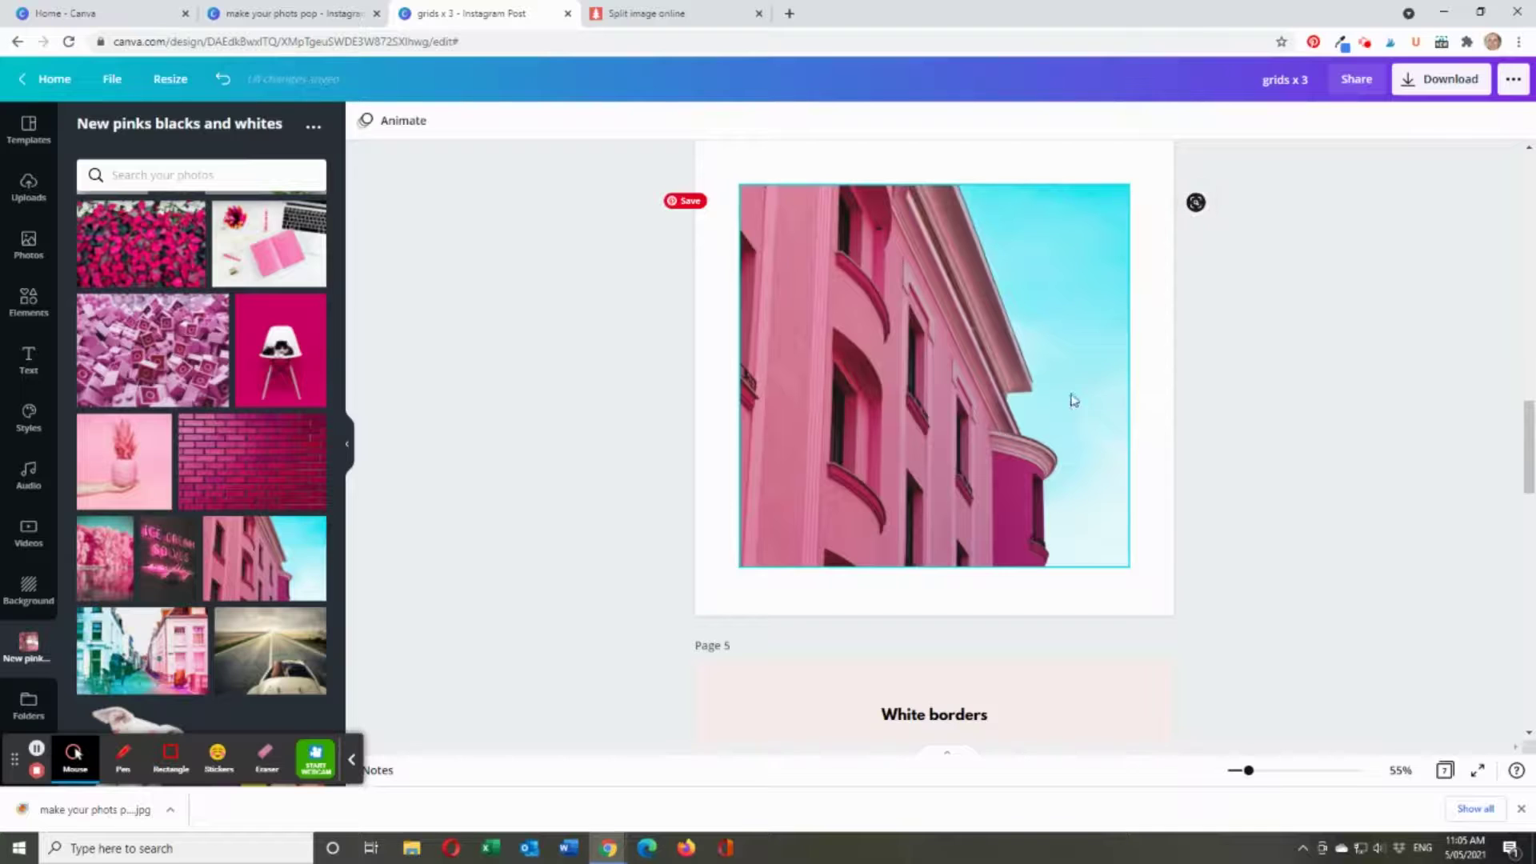
scroll(1365, 625, up, 1)
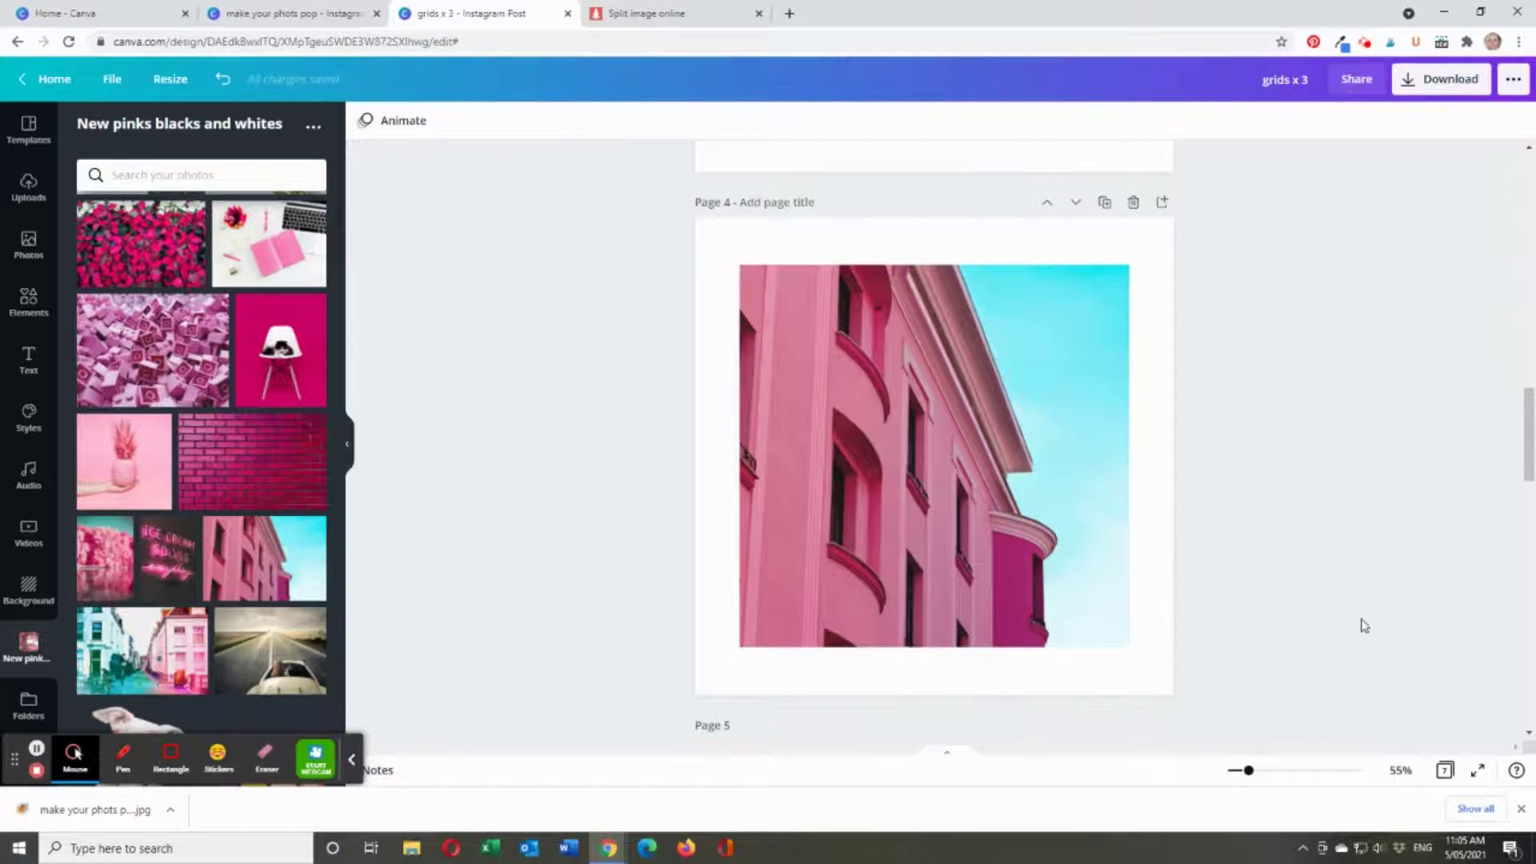
- Duplicate page 4 and widen the grid on the copy to span the full page, about 1,103 by 864
click(1063, 543)
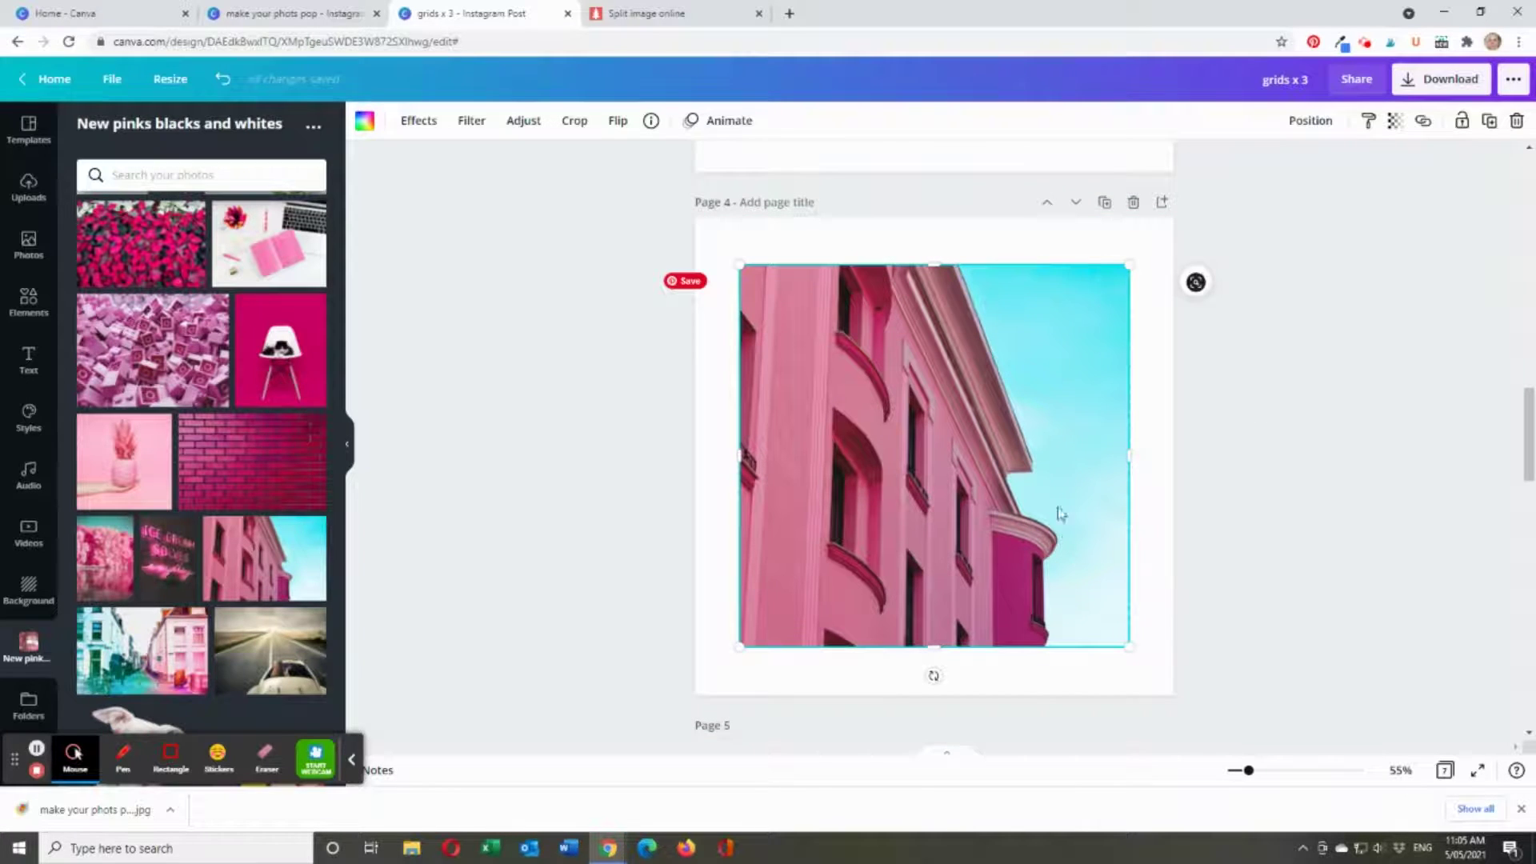
click(1104, 203)
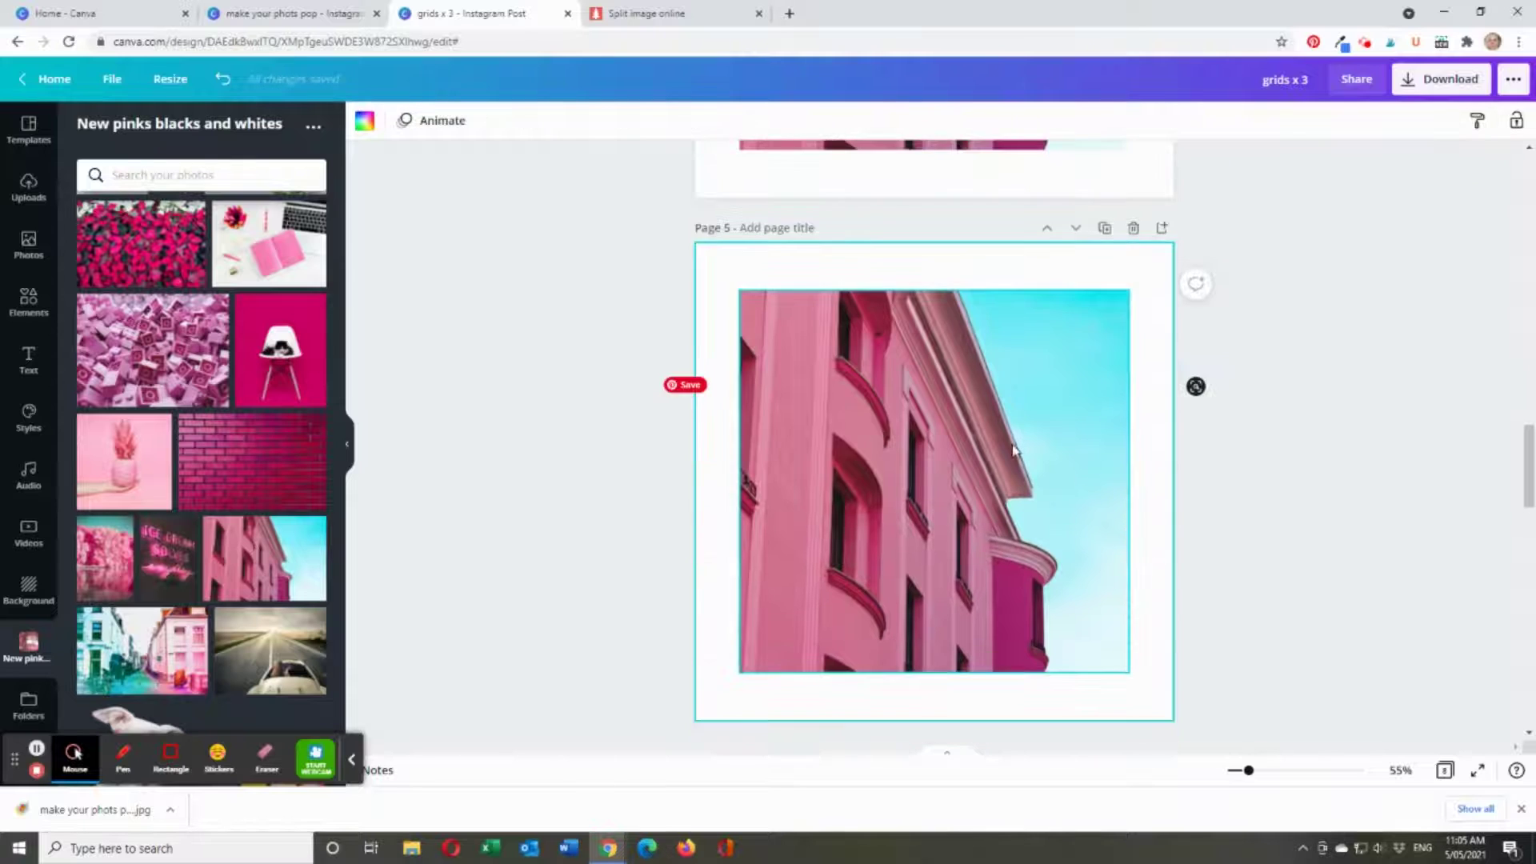
click(1048, 497)
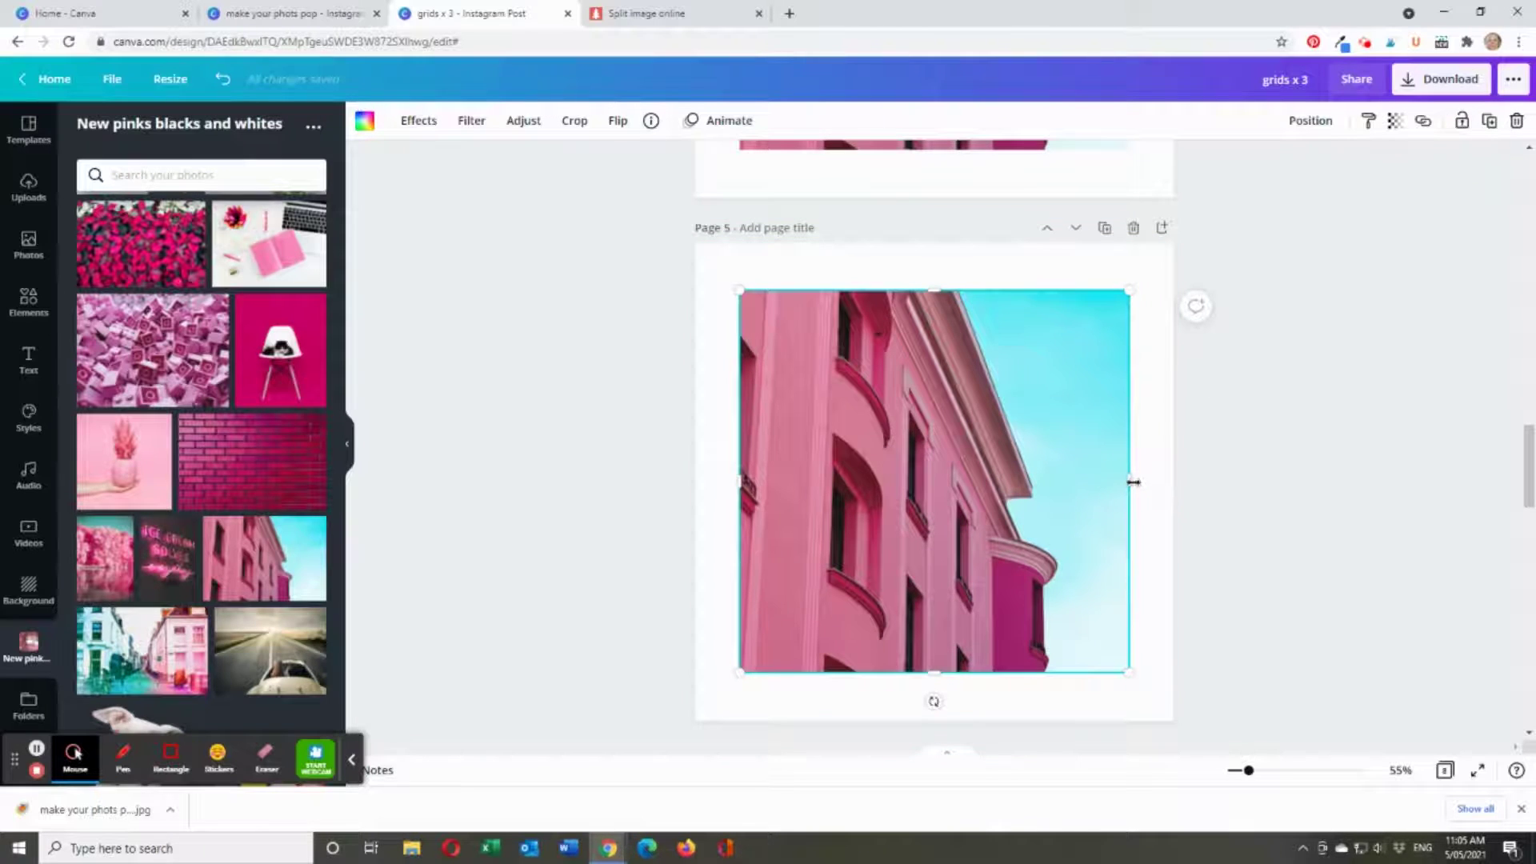
drag(1169, 477, 1178, 480)
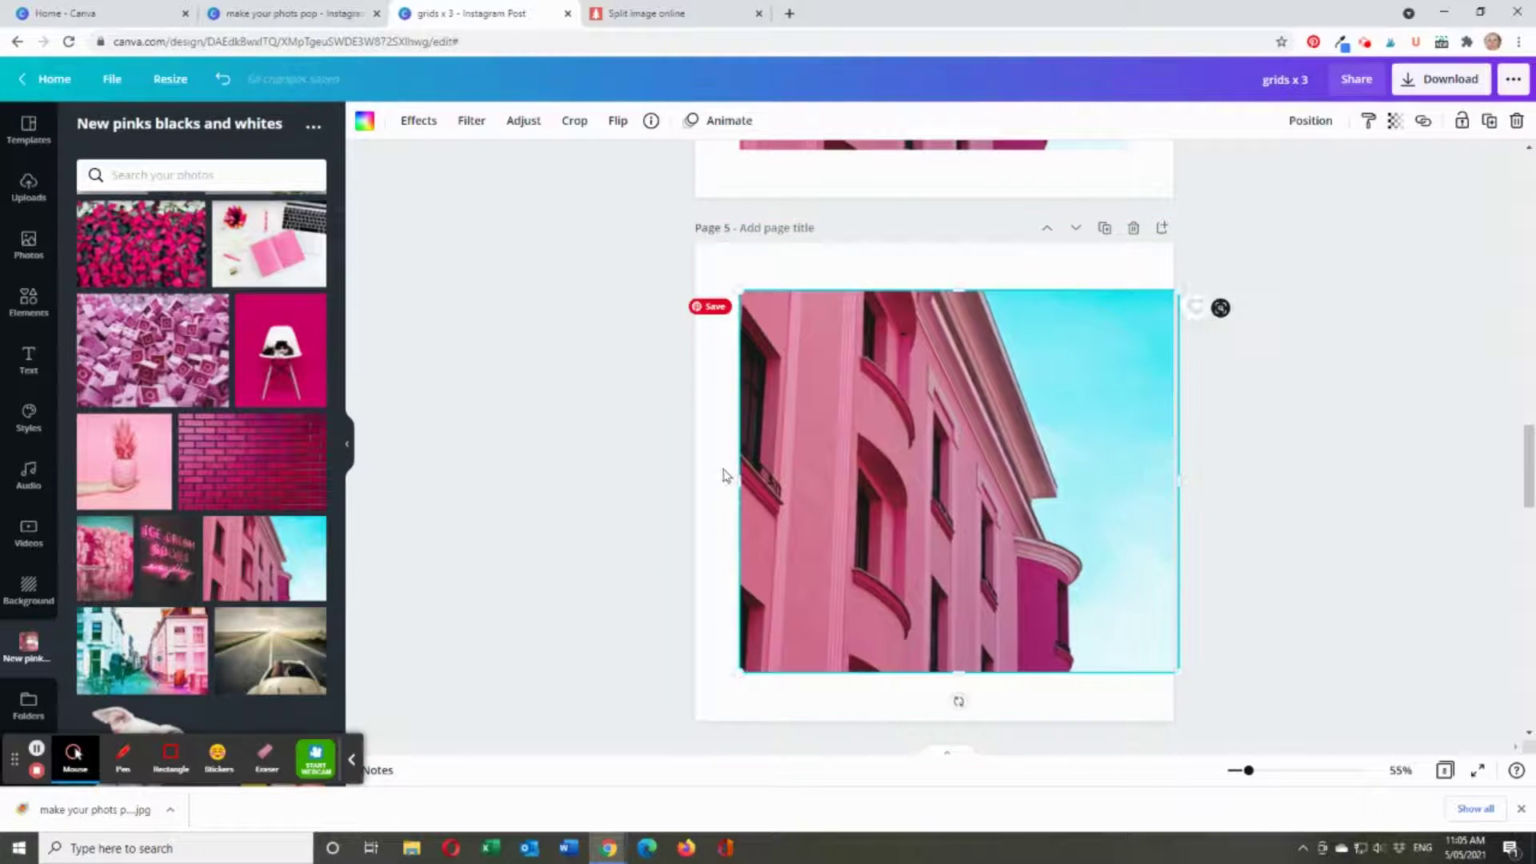
drag(700, 479, 688, 479)
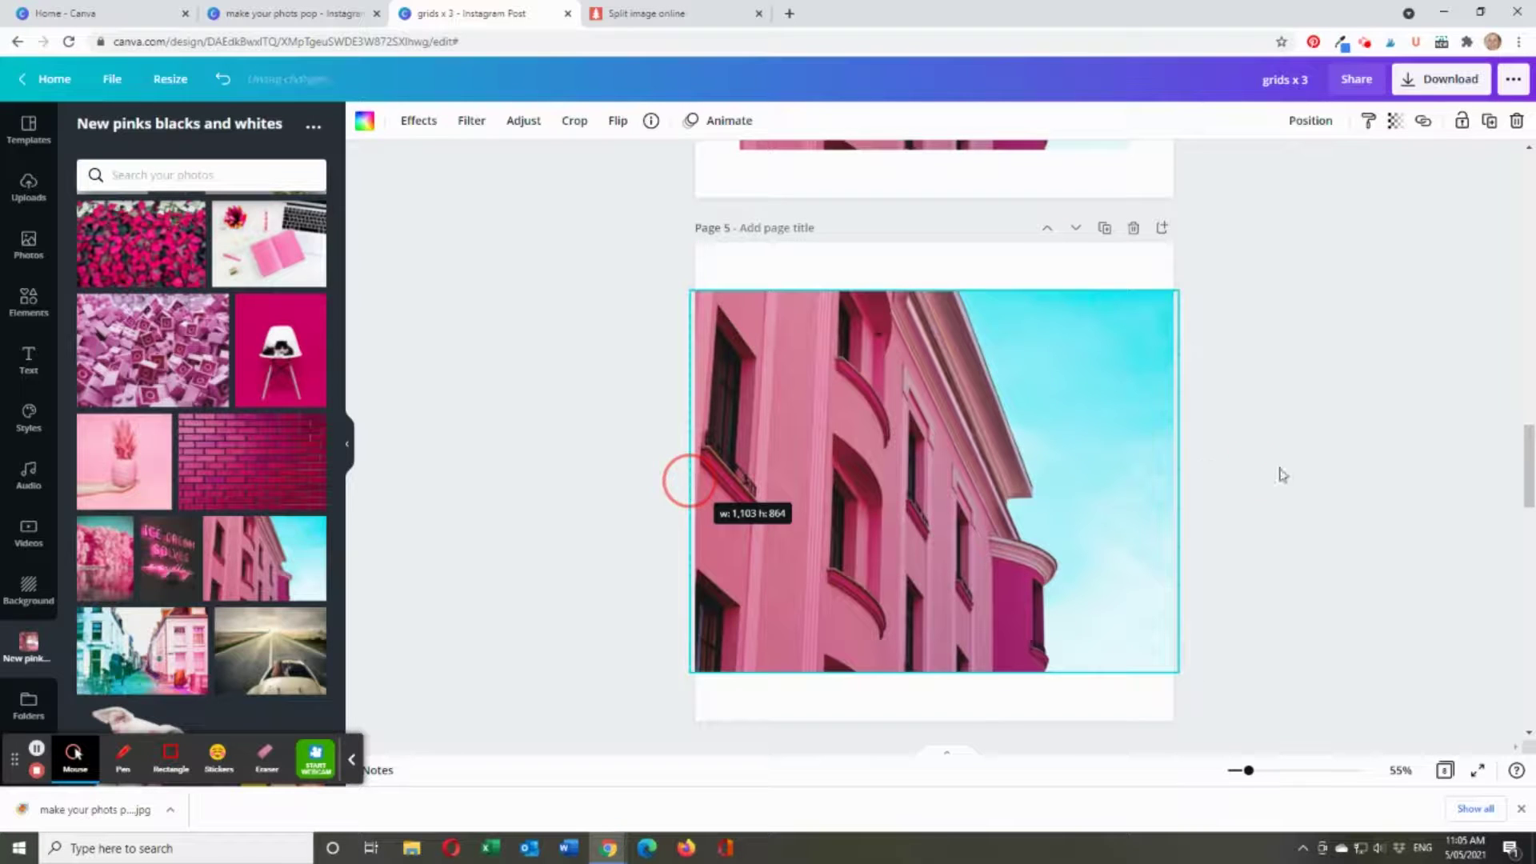
- Replace the building photo in the full-width grid on page 5 with the borderless teal and pink street photo
click(514, 565)
drag(772, 517, 751, 522)
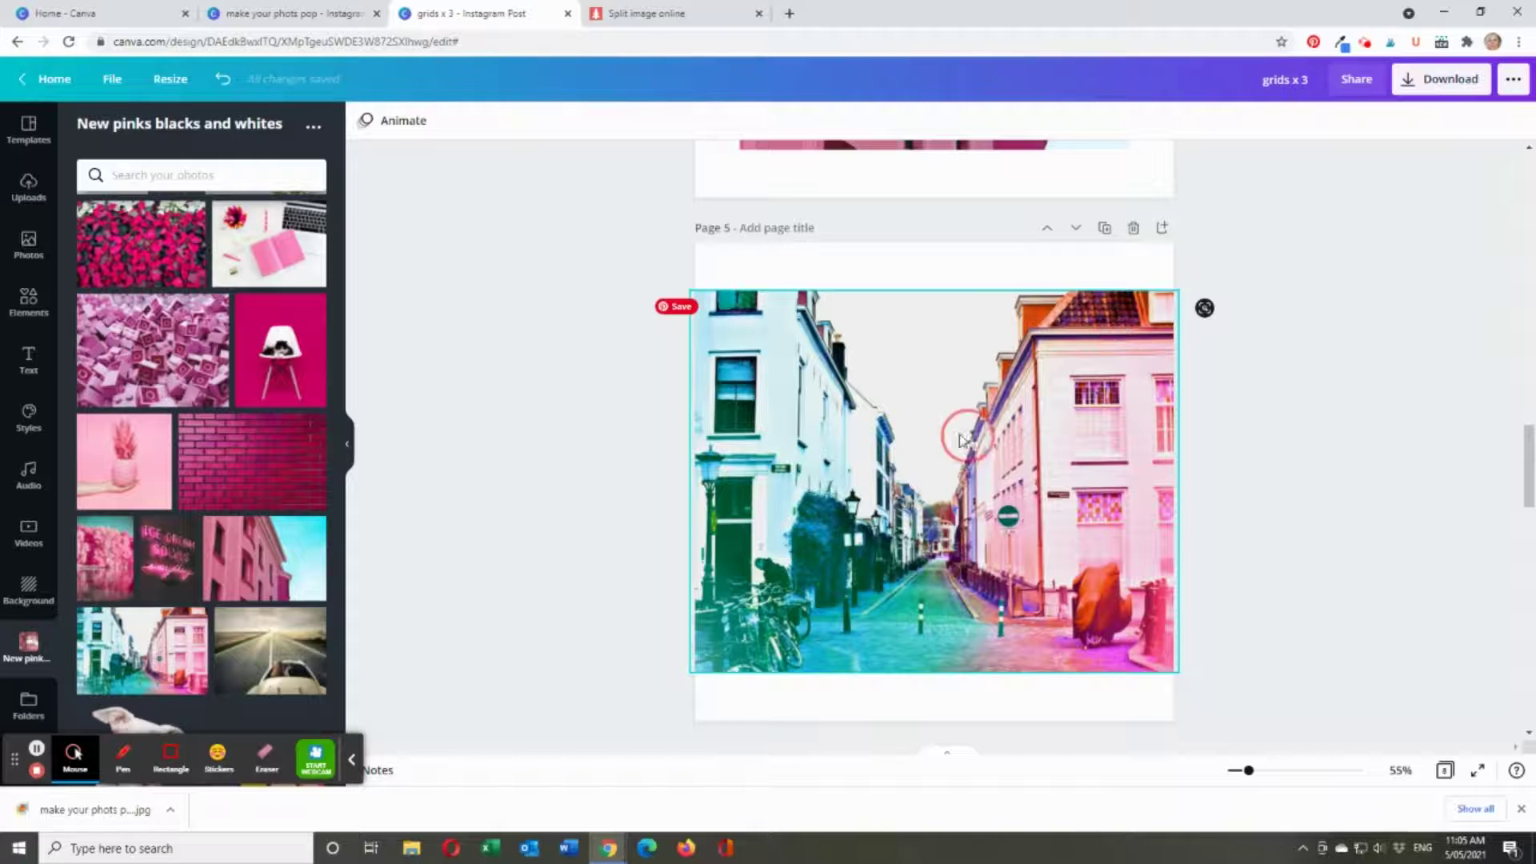
click(662, 531)
click(567, 576)
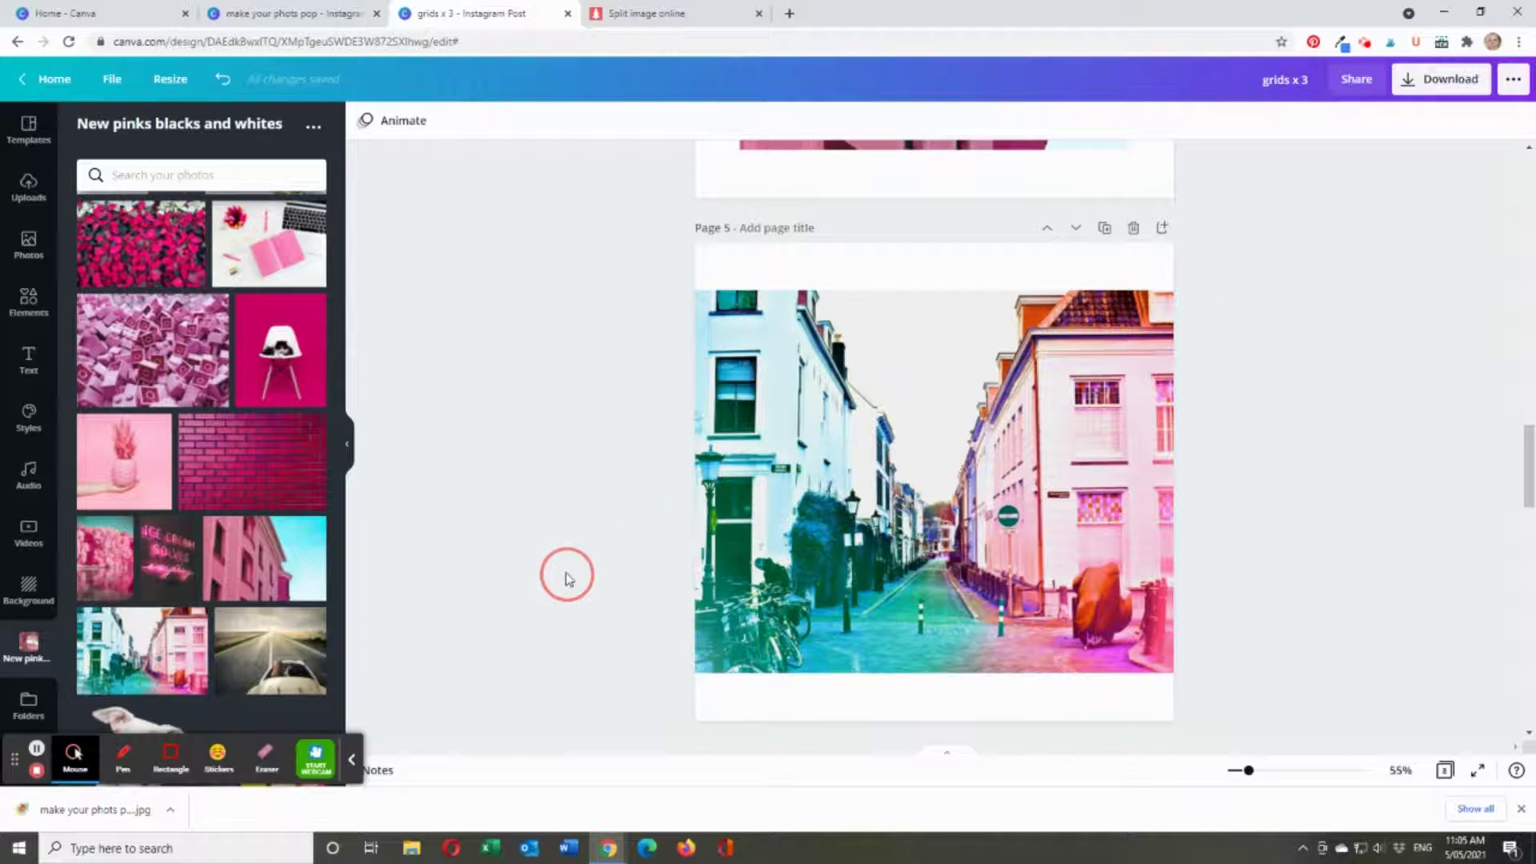
scroll(544, 559, down, 3)
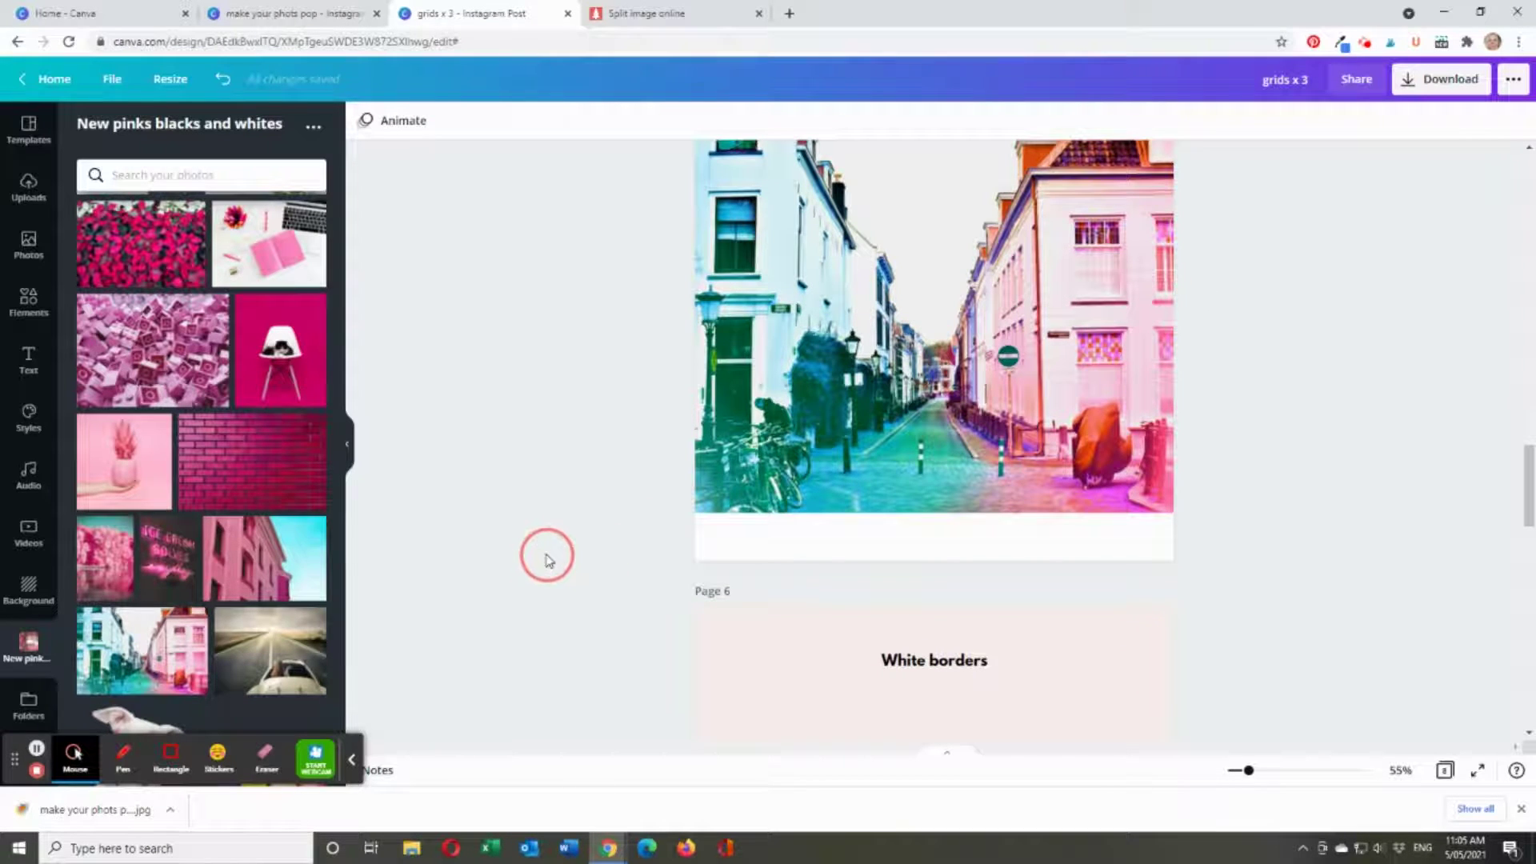
scroll(585, 552, down, 12)
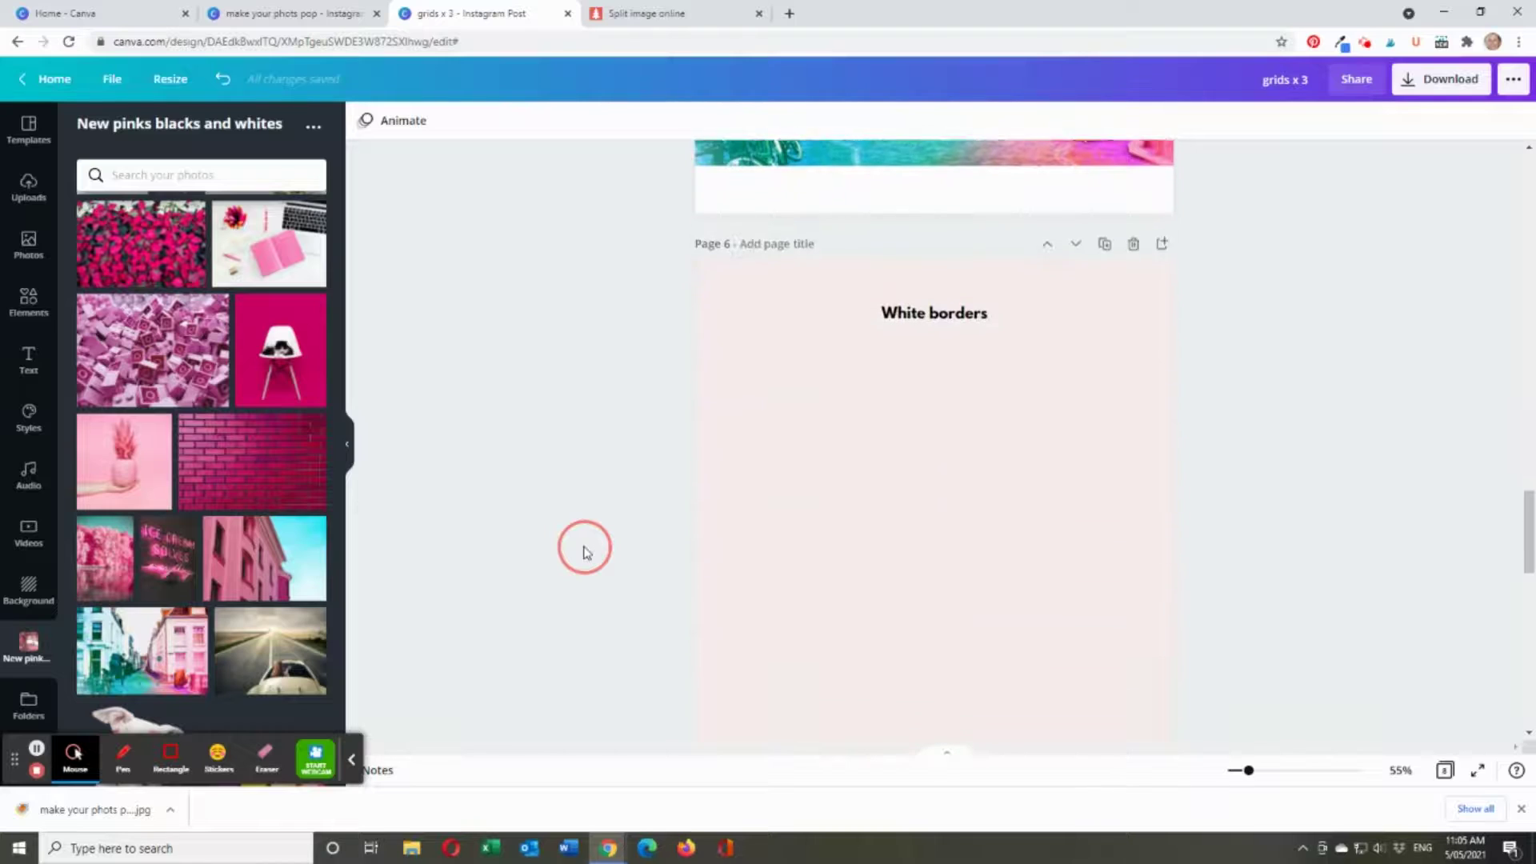
- Search the elements for grids and add the three-cell grid with one tall cell beside two stacked cells to page 7
scroll(585, 550, down, 4)
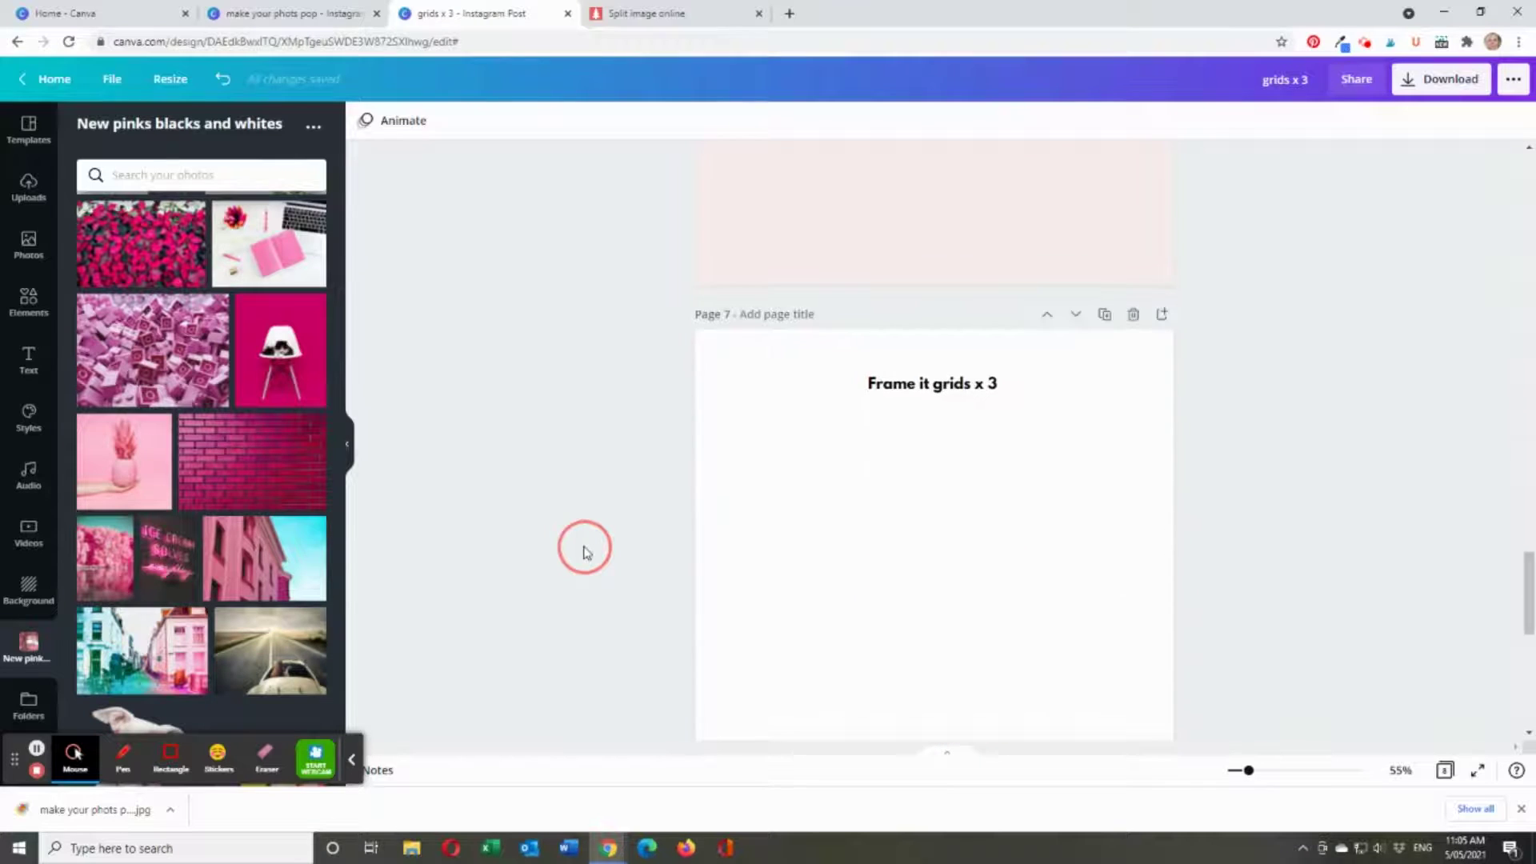
click(873, 420)
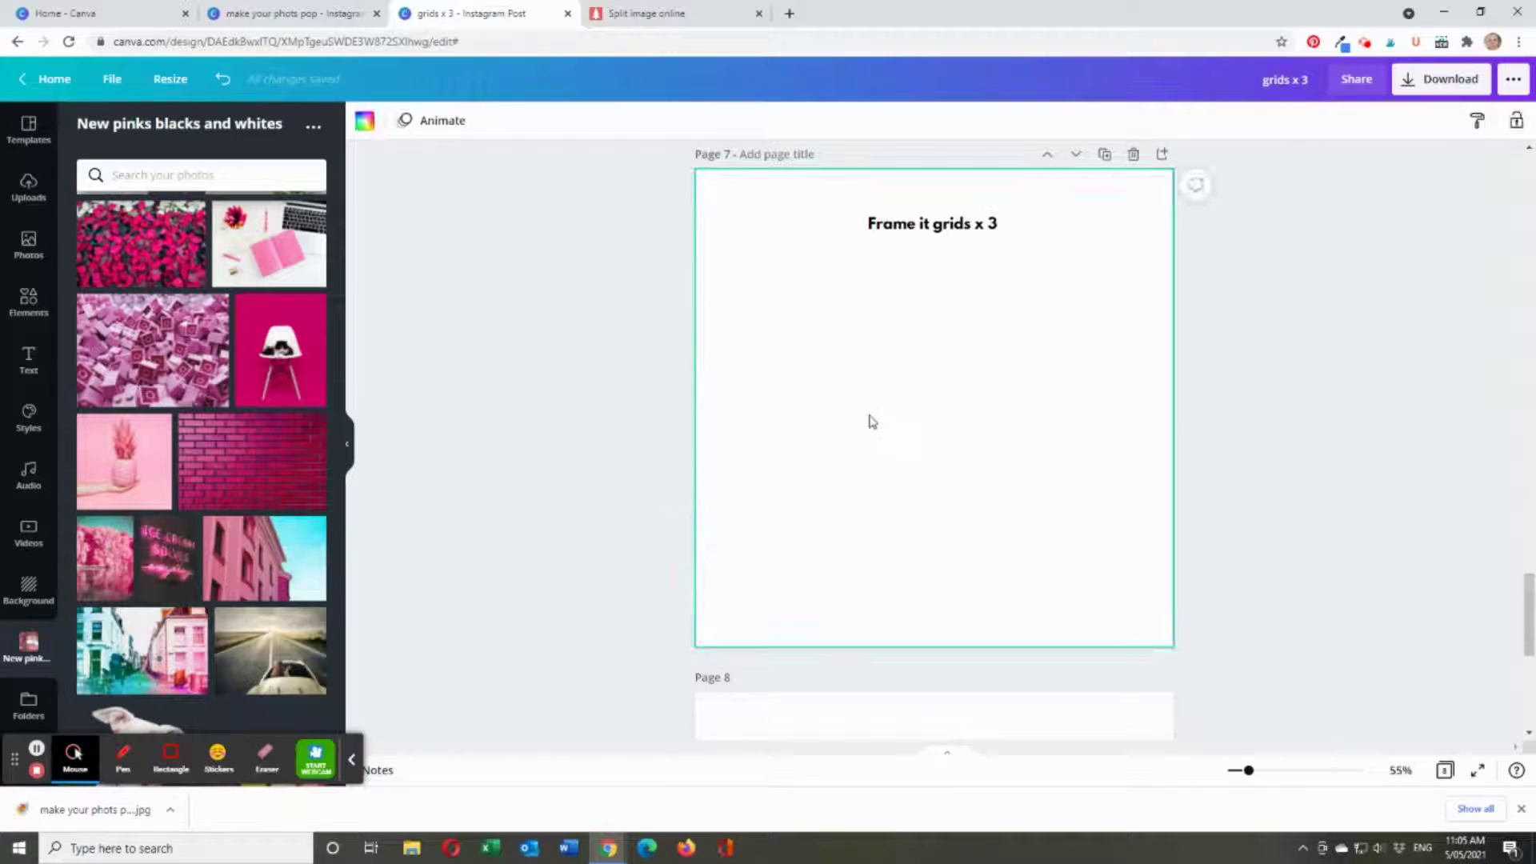
click(45, 308)
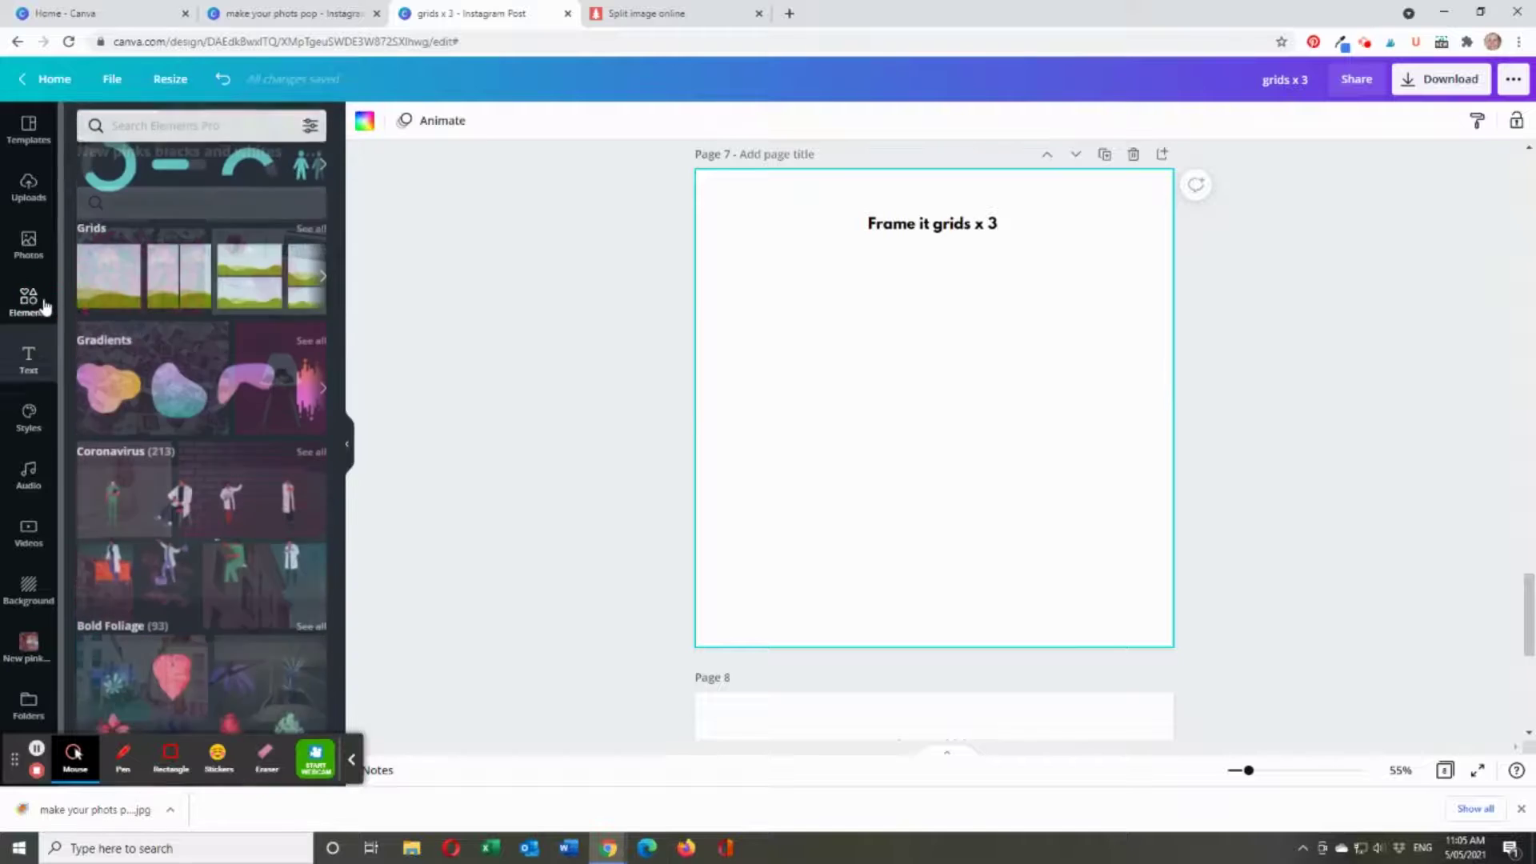
click(227, 128)
text(grids)
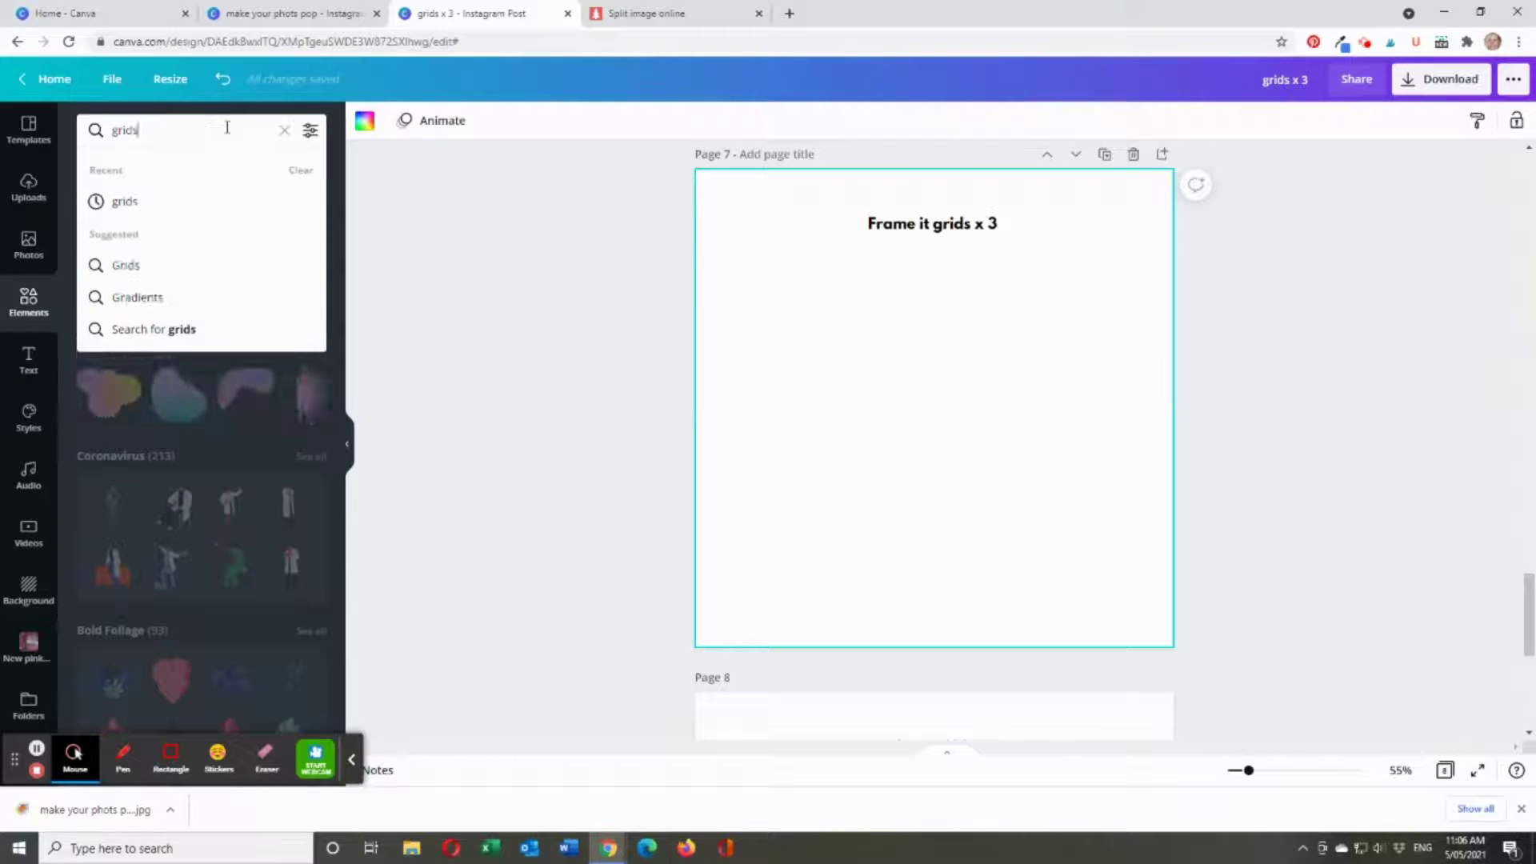
key(Return)
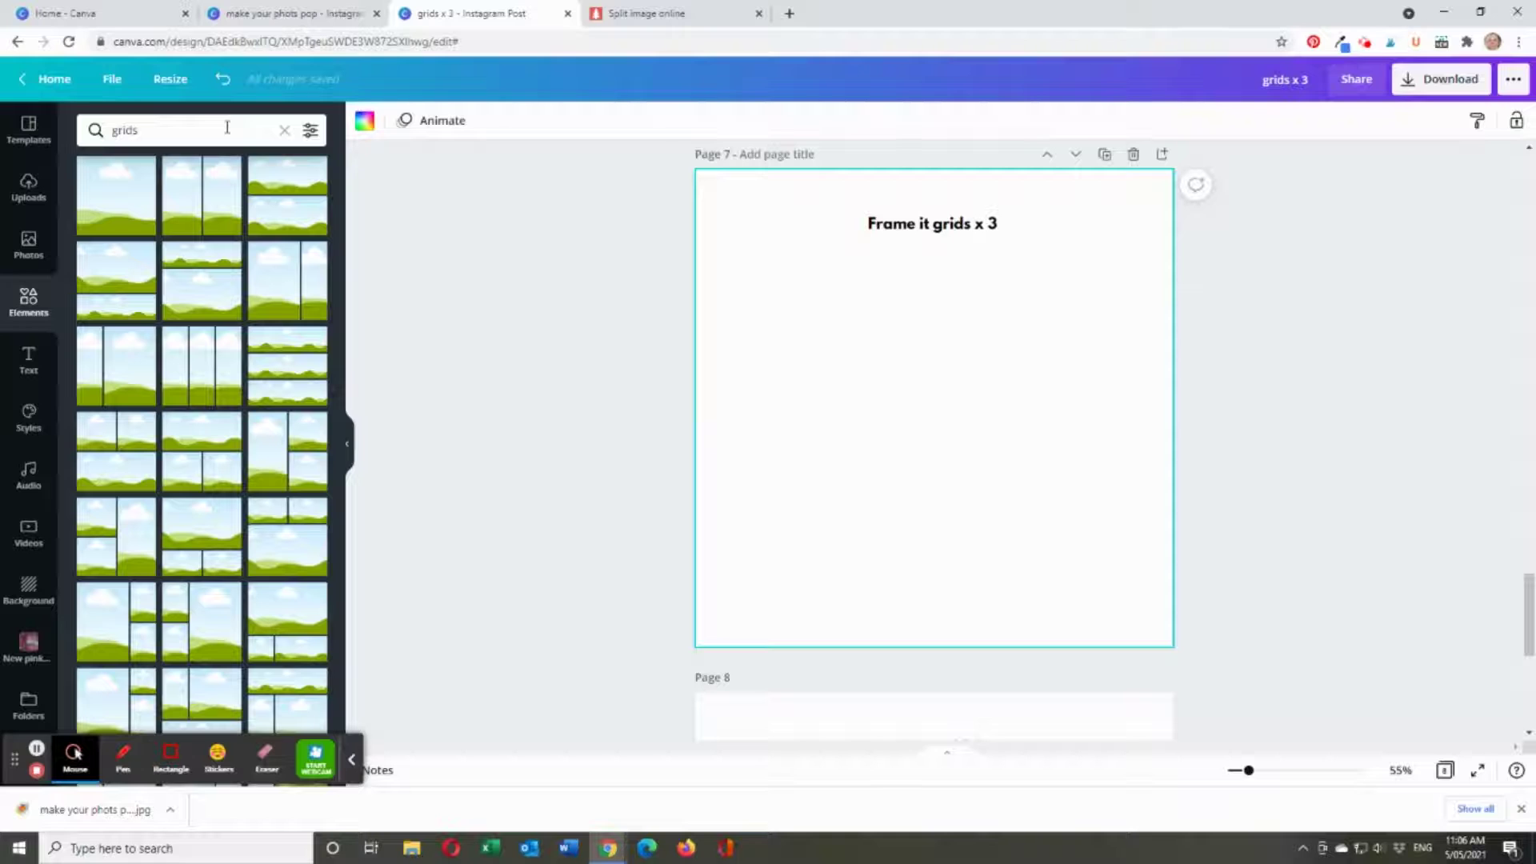
click(281, 468)
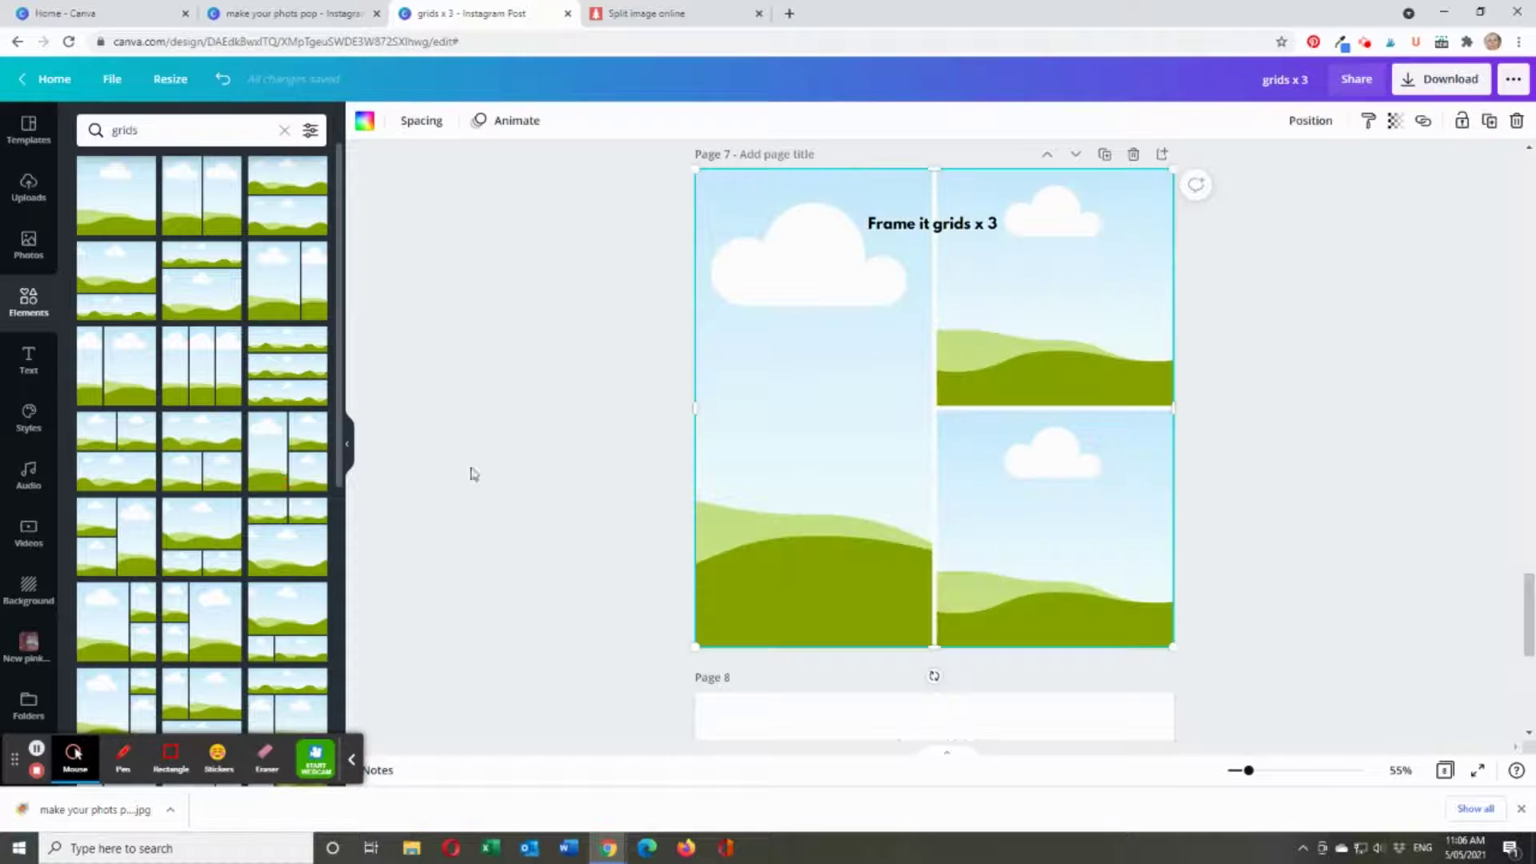
- Shrink the page 7 grid to leave a white margin on all sides, and move the "Frame it grids x 3" title to the page's upper edge
drag(697, 161, 751, 234)
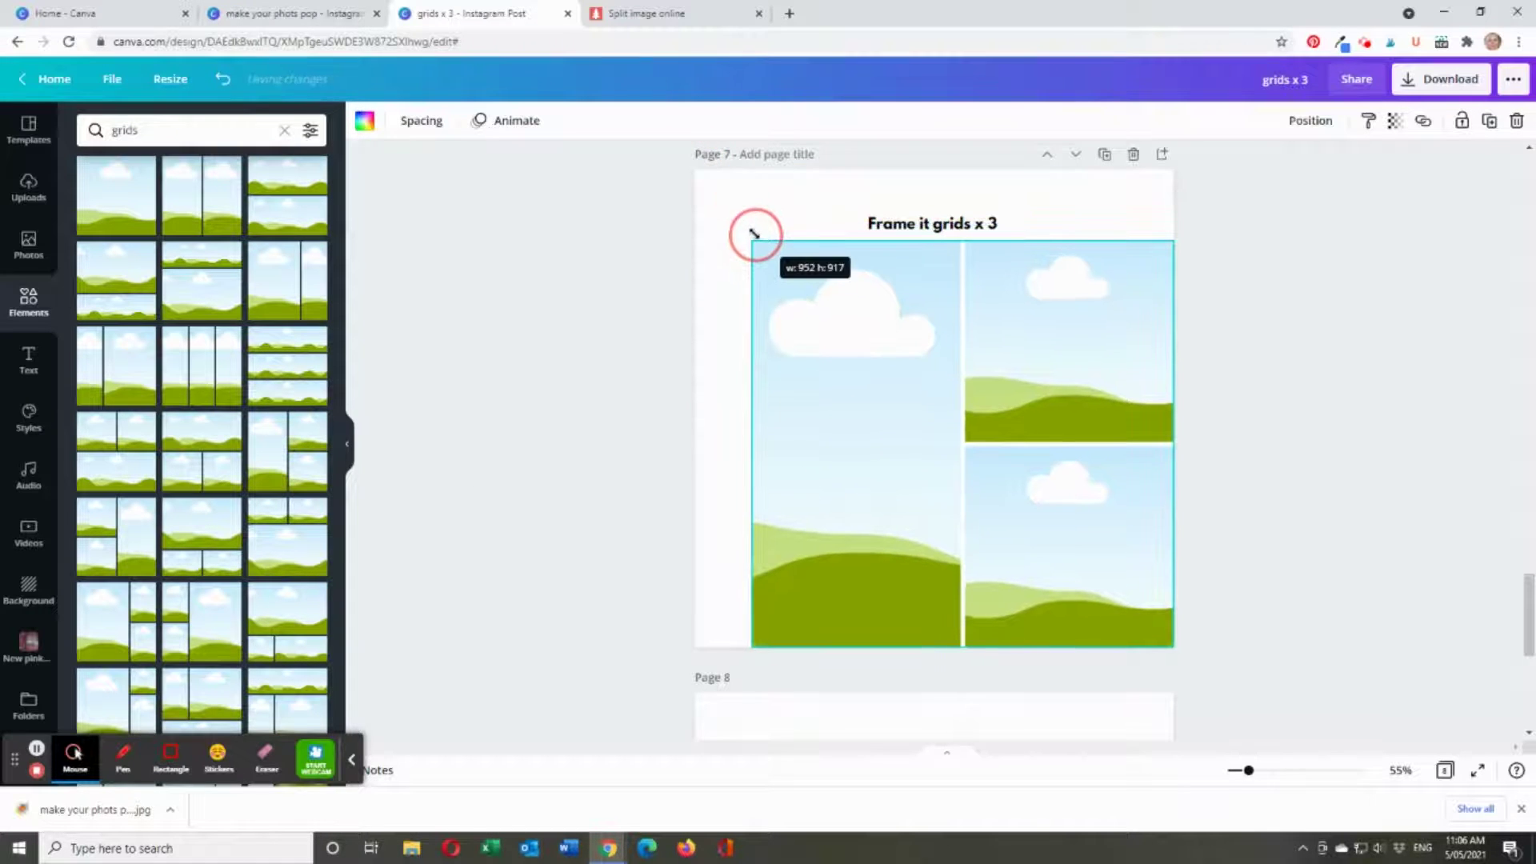
drag(1172, 645, 1130, 588)
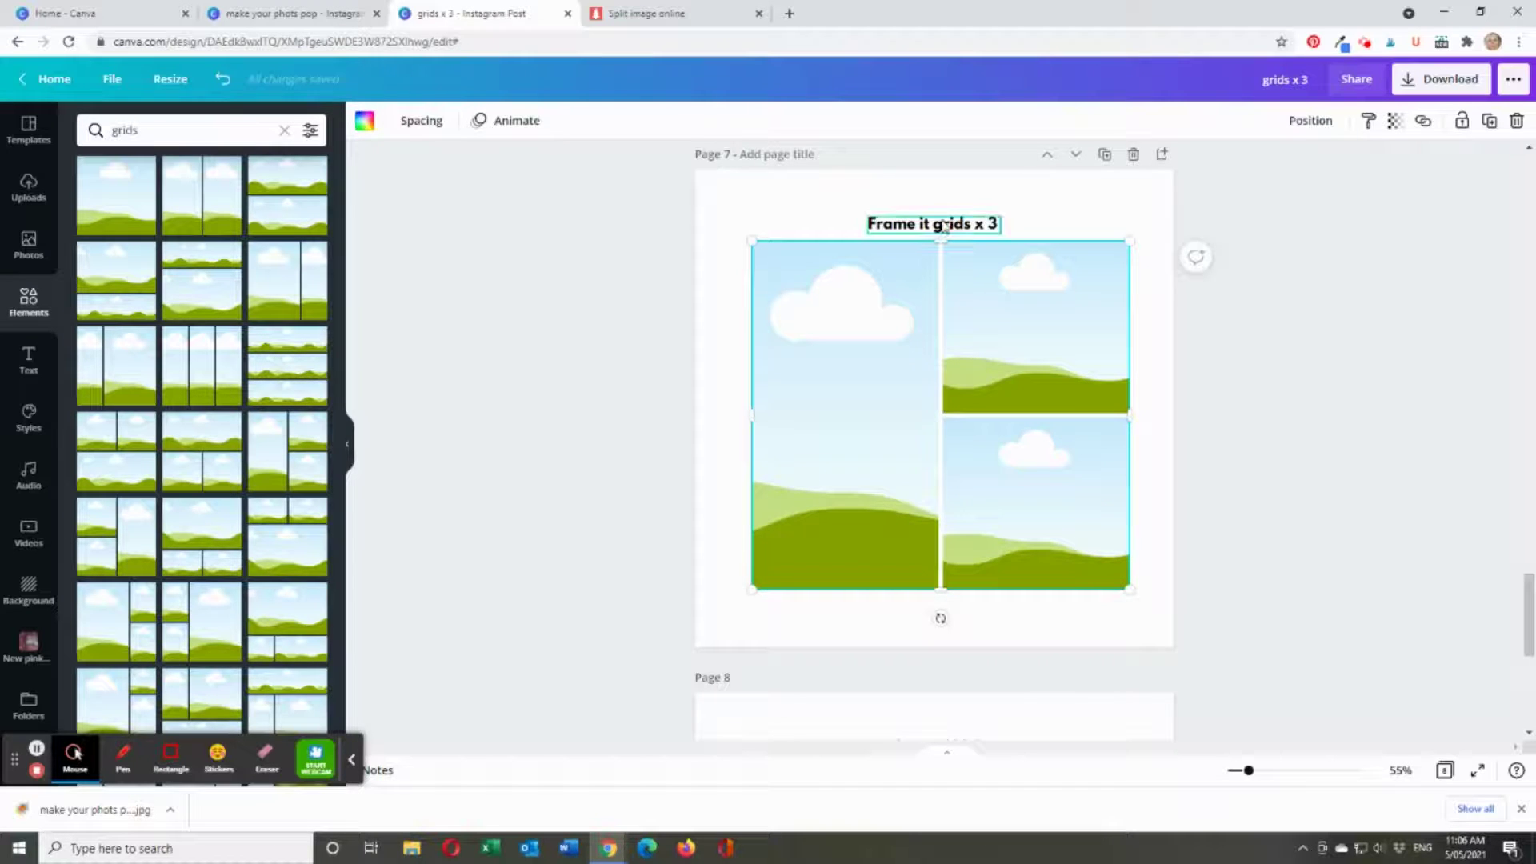
drag(942, 215, 937, 174)
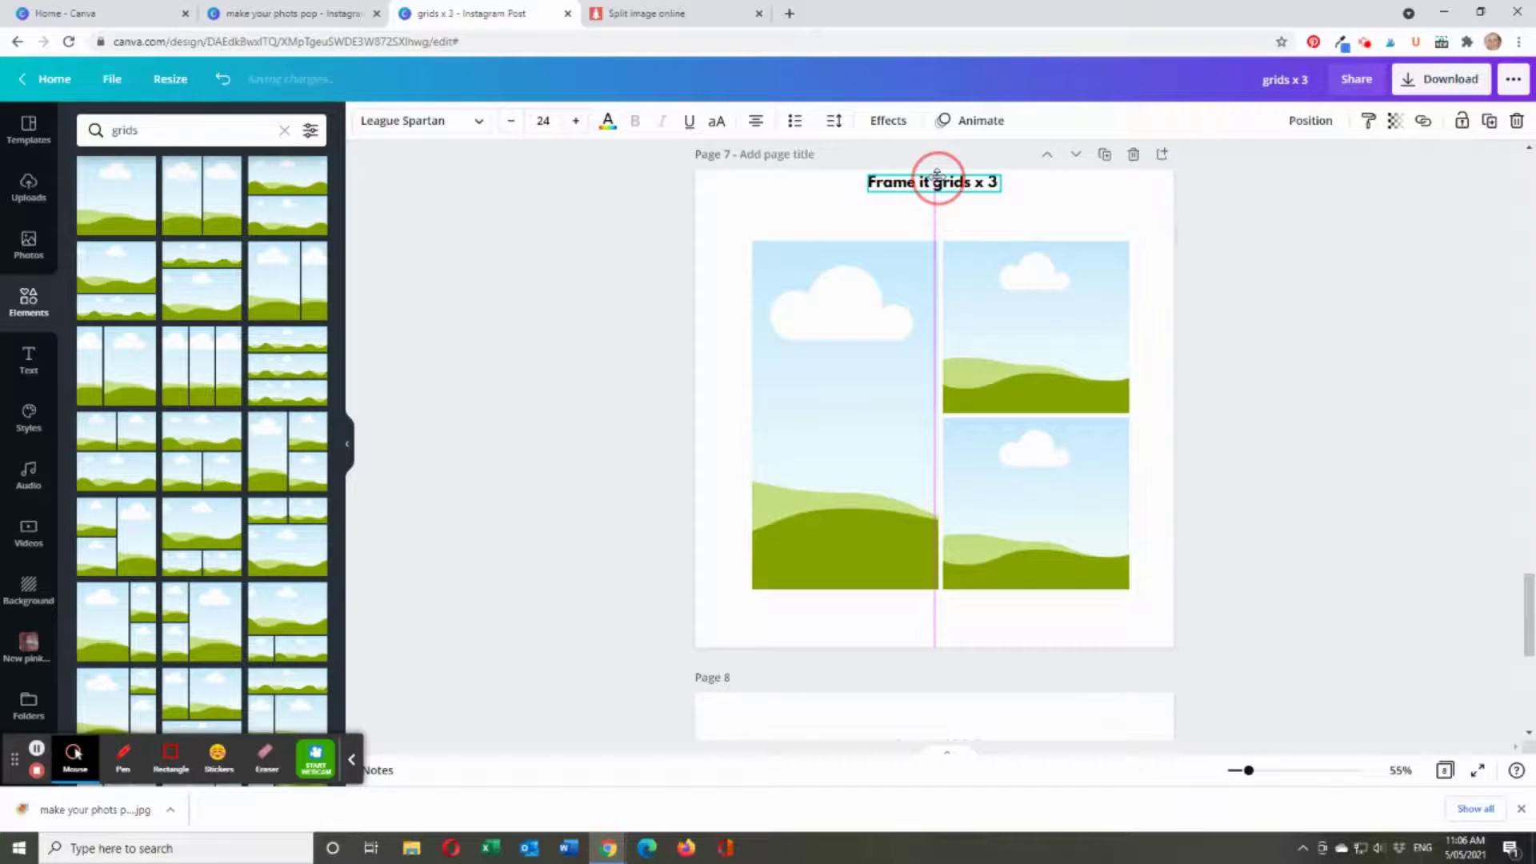
- Set the spacing of the three-cell grid on page 7 to 100
click(894, 462)
click(419, 129)
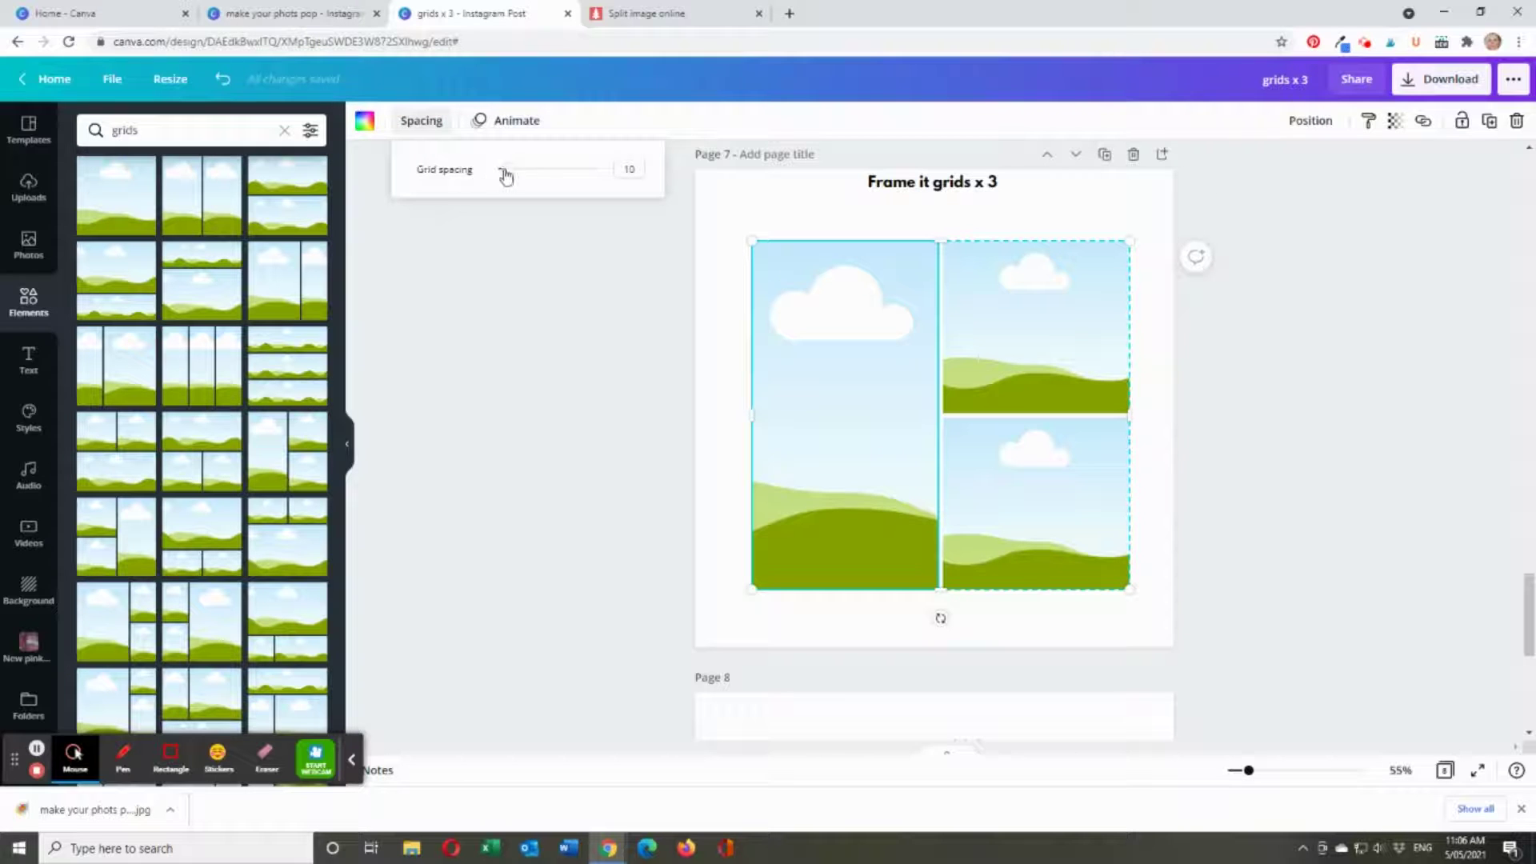
drag(504, 175, 611, 176)
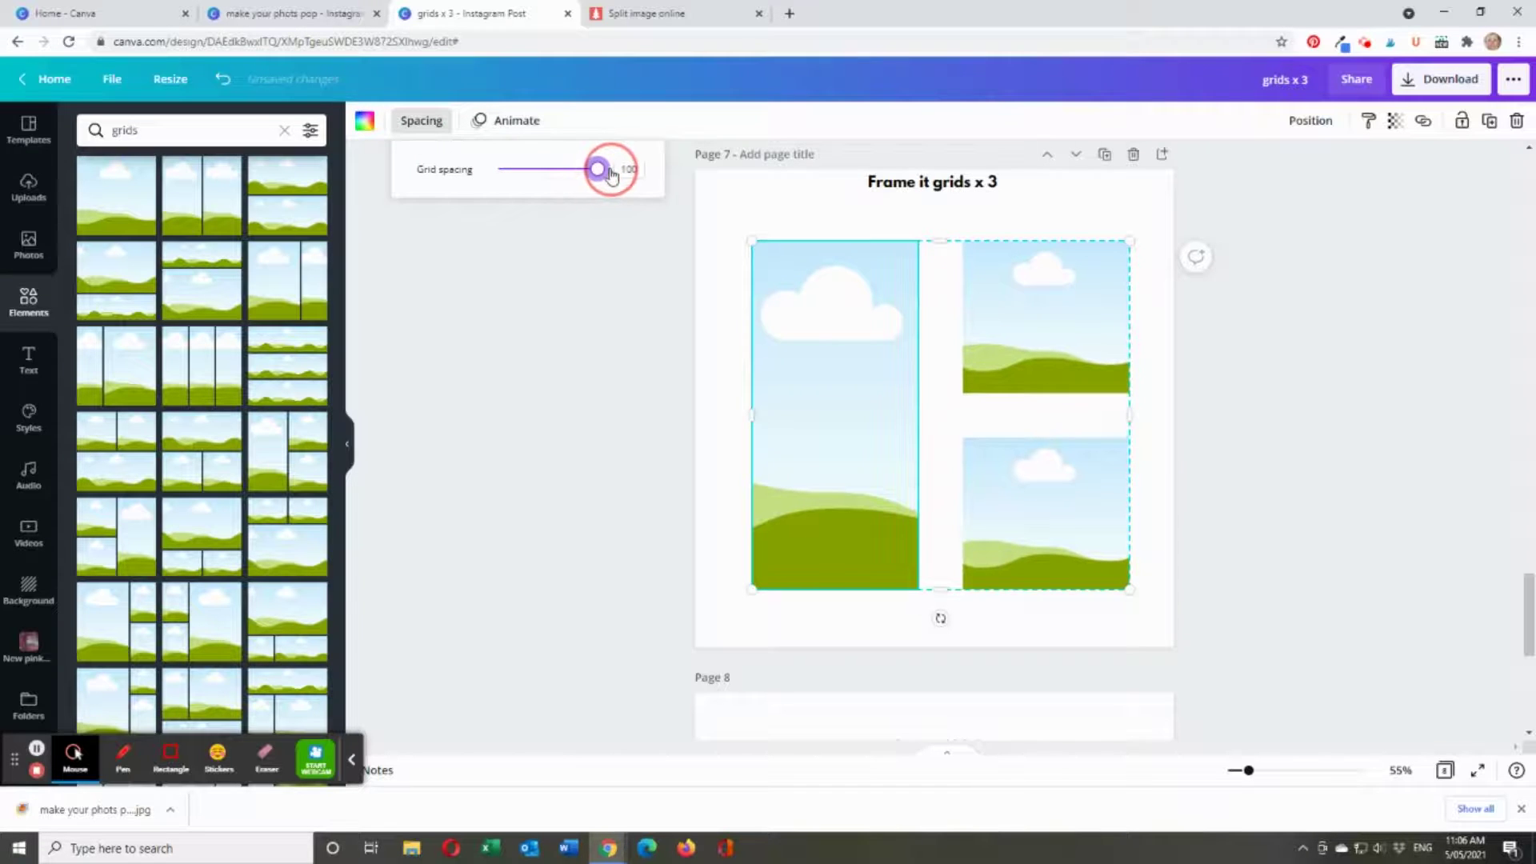
click(576, 425)
click(558, 435)
- Fill the upper small cell with the hand-held pineapple photo and the lower one with the spotted-background pineapple from "New pinks blacks and whites"
click(16, 646)
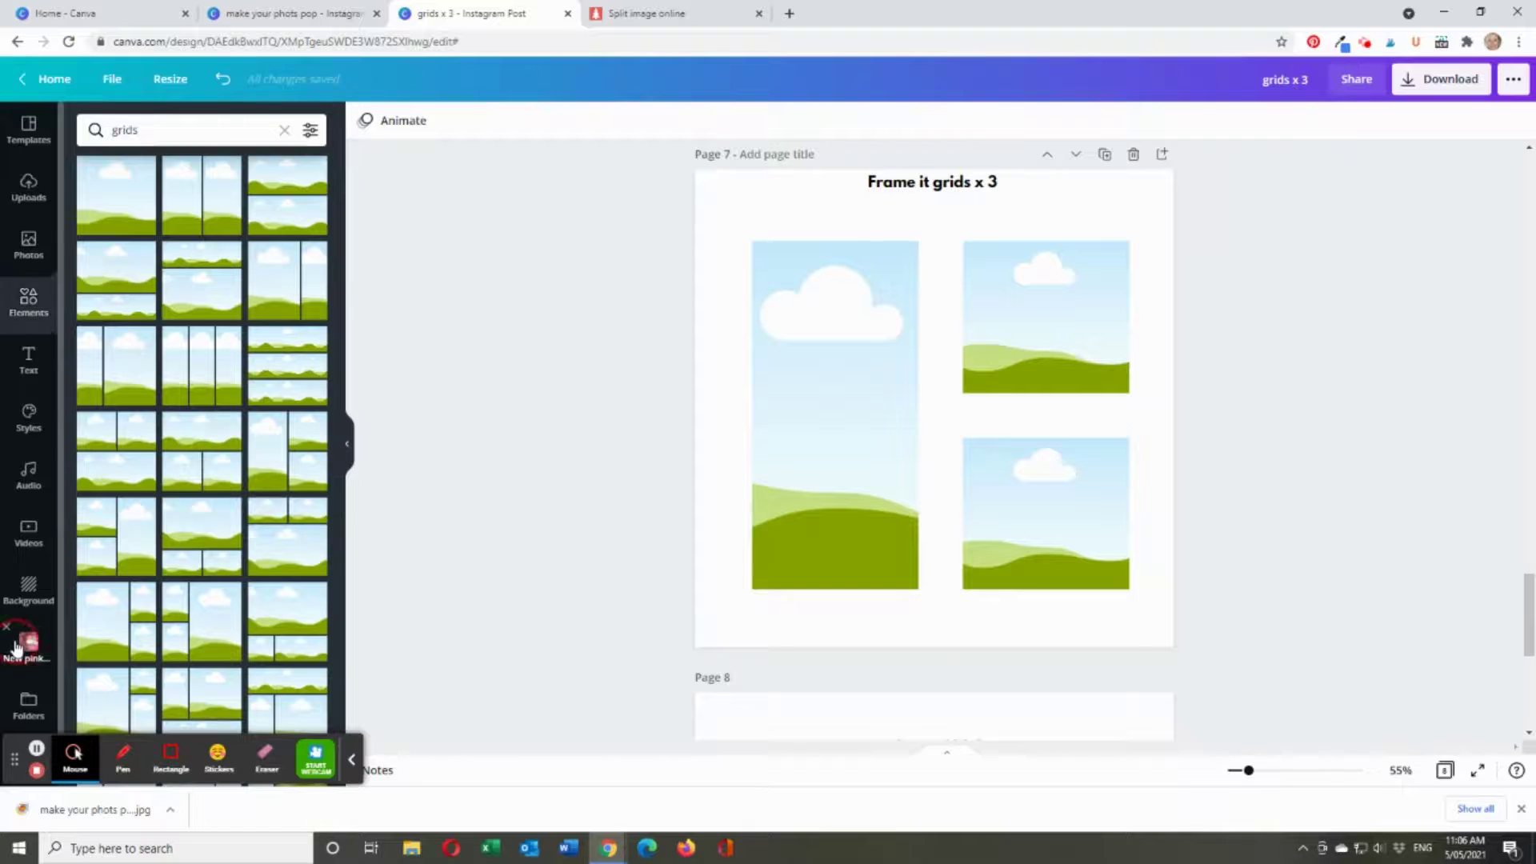
drag(104, 474, 1011, 308)
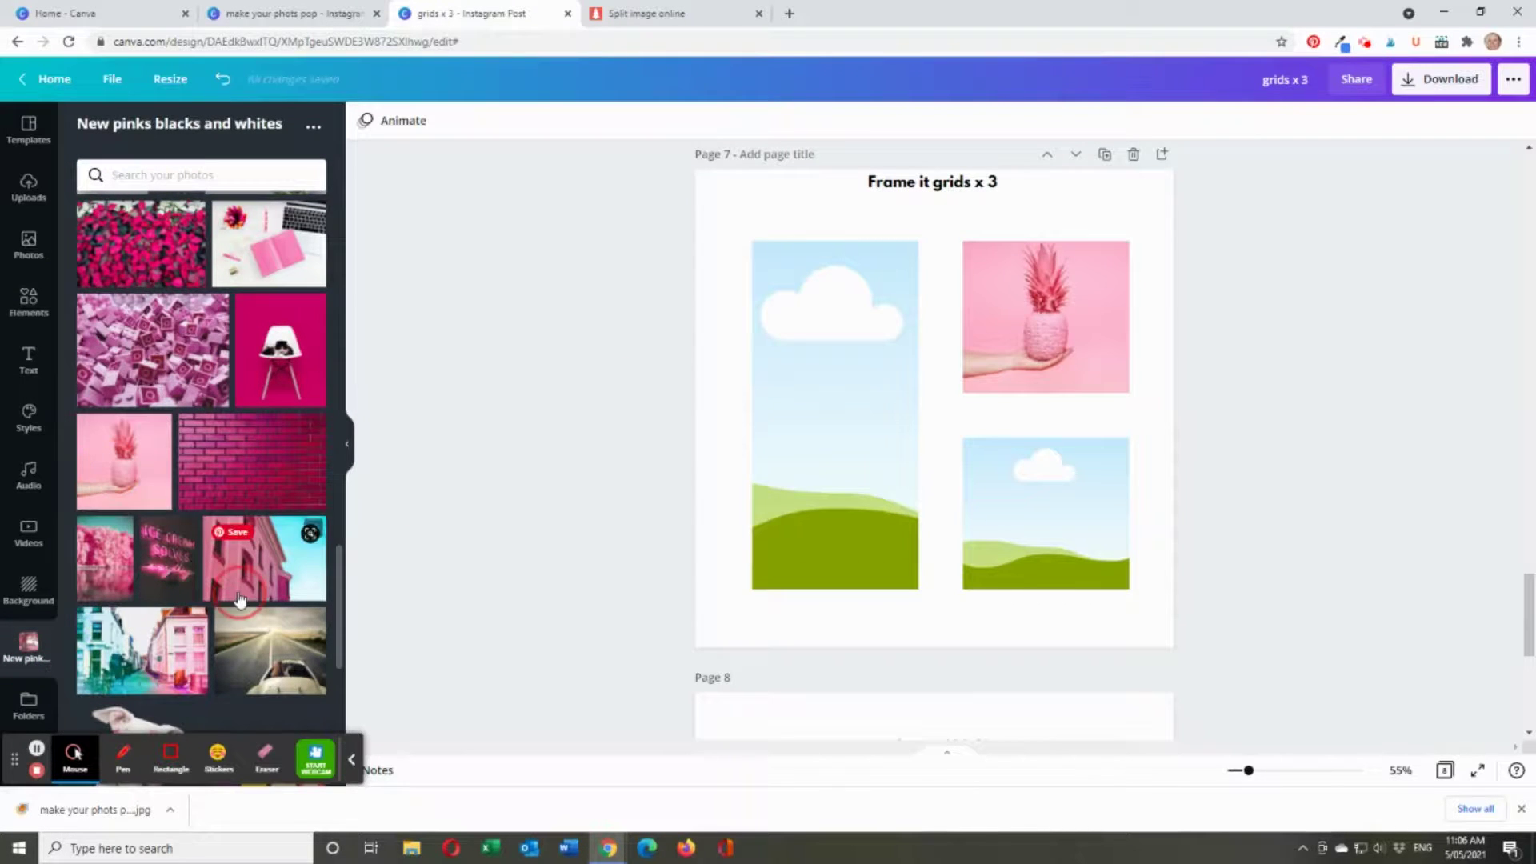
scroll(240, 598, down, 5)
scroll(240, 598, down, 2)
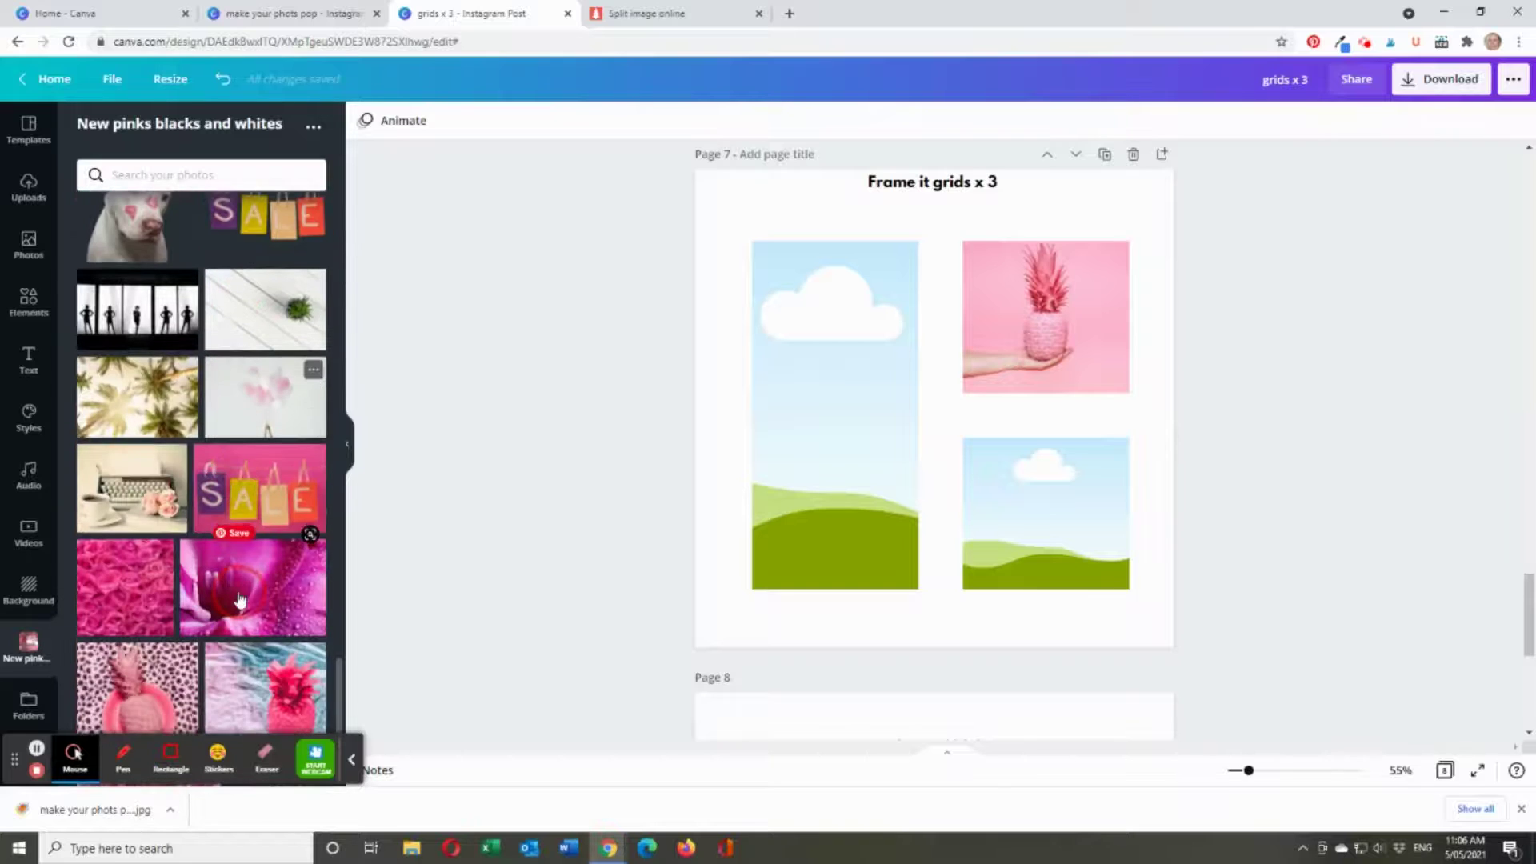
scroll(240, 599, down, 1)
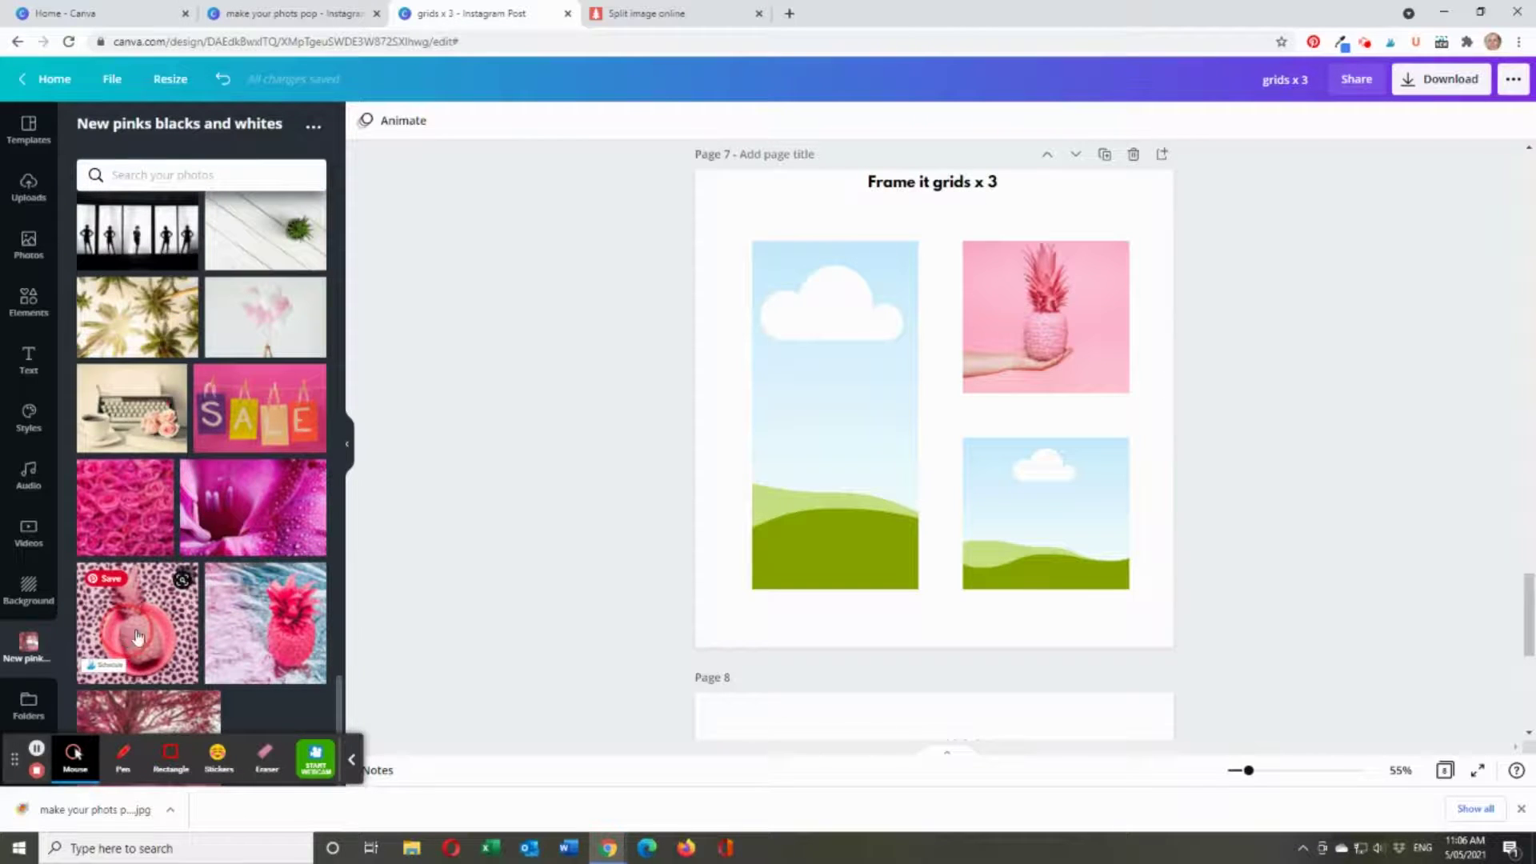
drag(138, 636, 1024, 532)
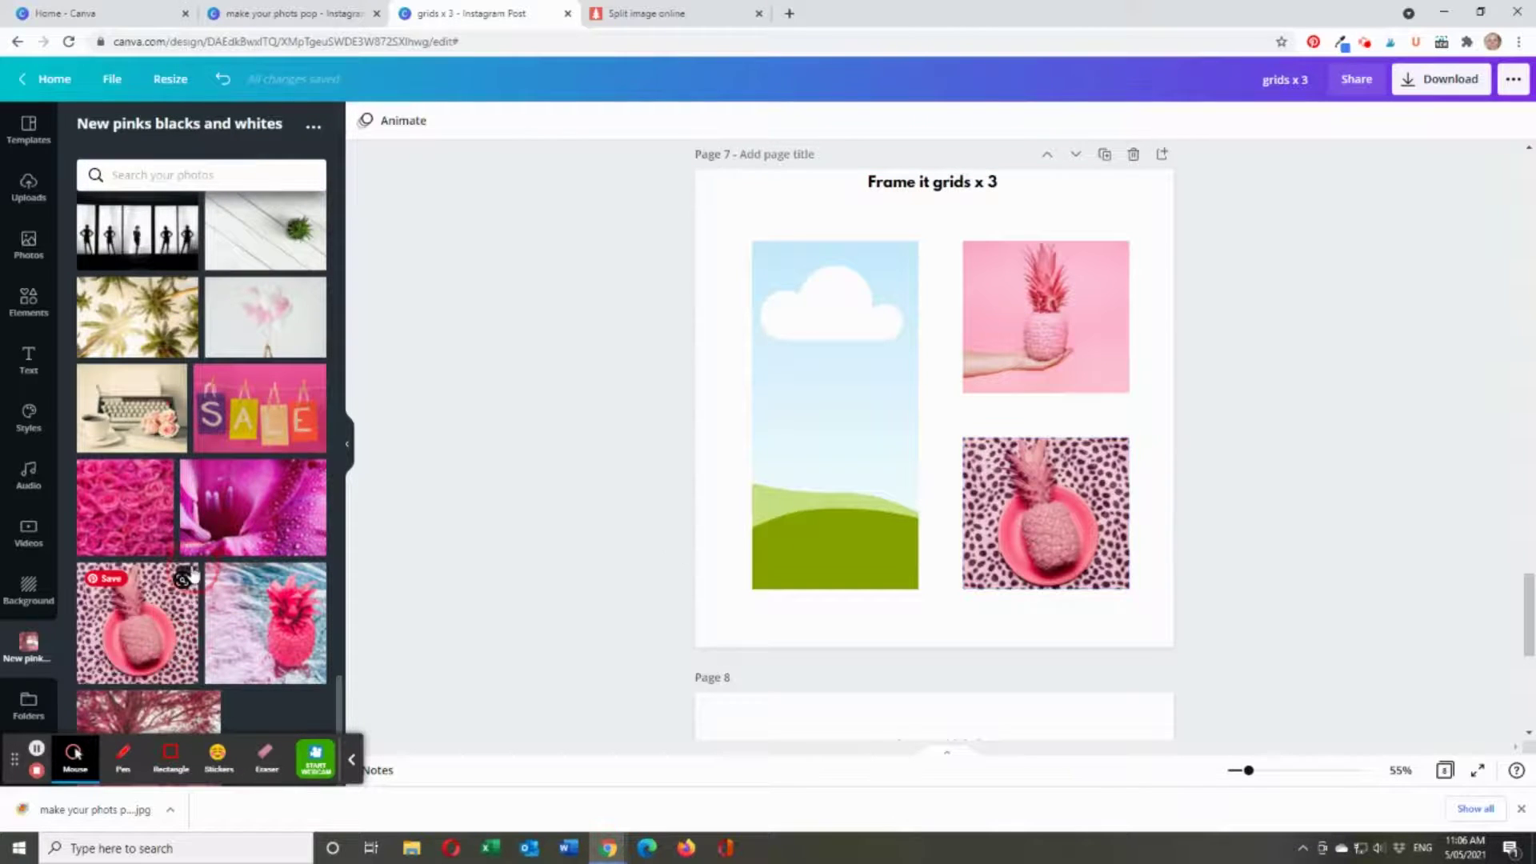
- Fill the tall cell on page 7 with the pink pineapple on water photo, cropped to show the whole pineapple
drag(264, 612, 698, 464)
double_click(809, 445)
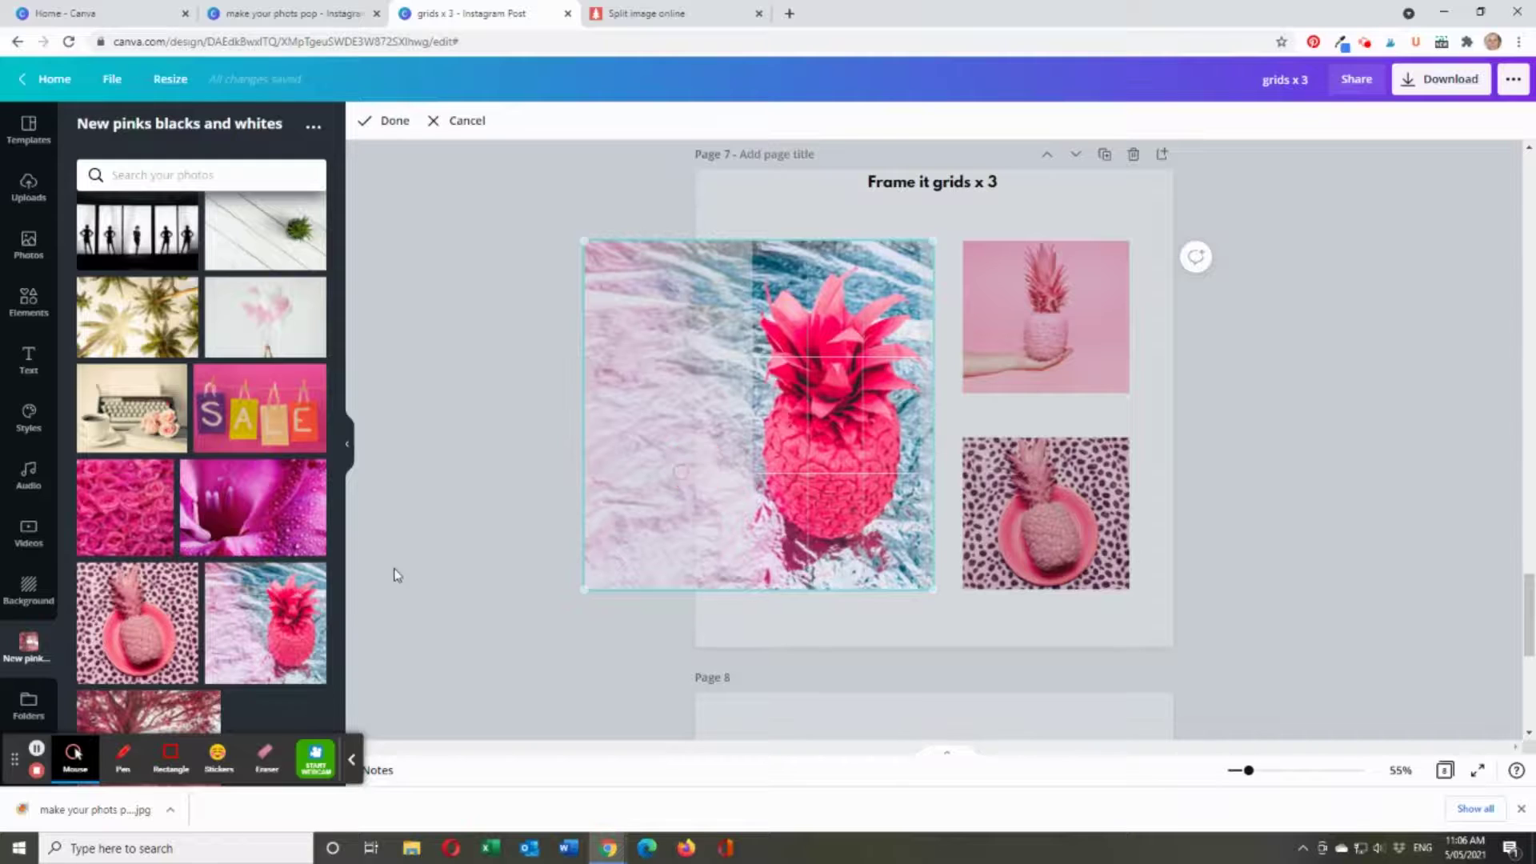
click(480, 574)
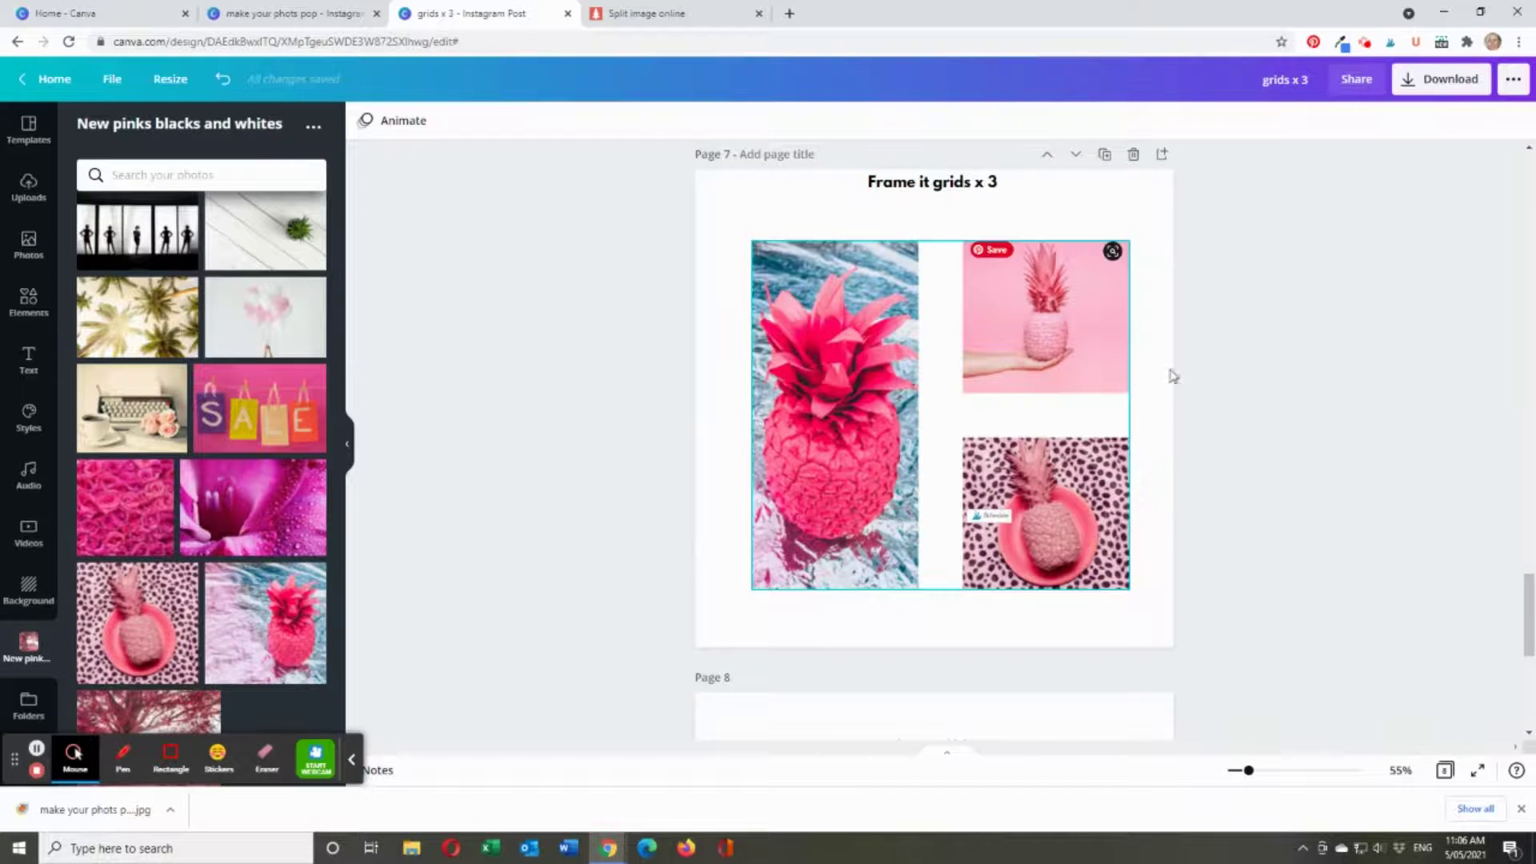
- Search the elements for frames, add the wide oval blob frame to page 8 and place it below the round frame
scroll(1164, 434, down, 6)
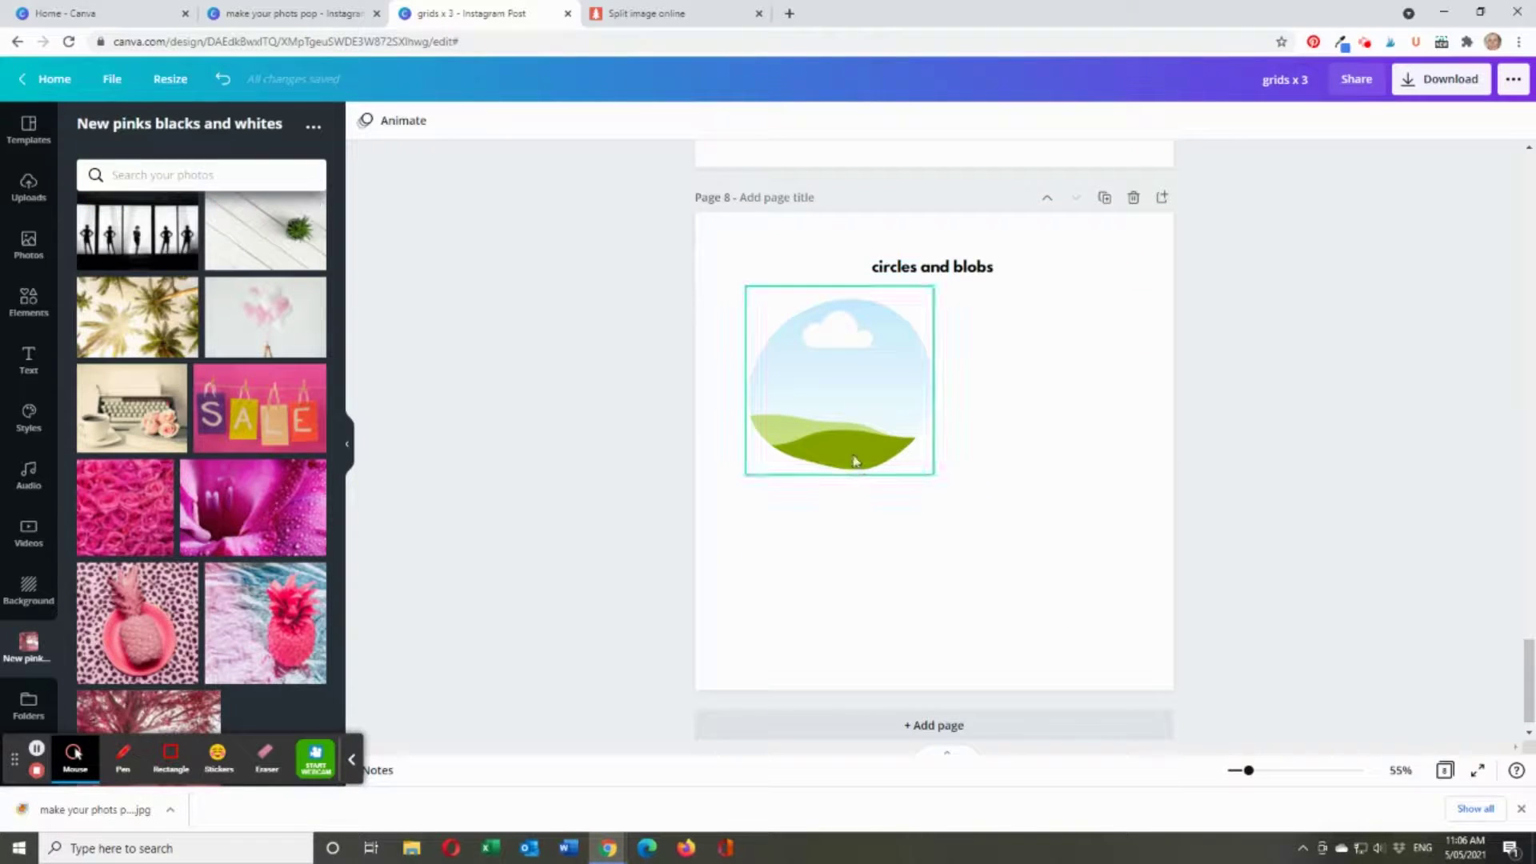
click(28, 304)
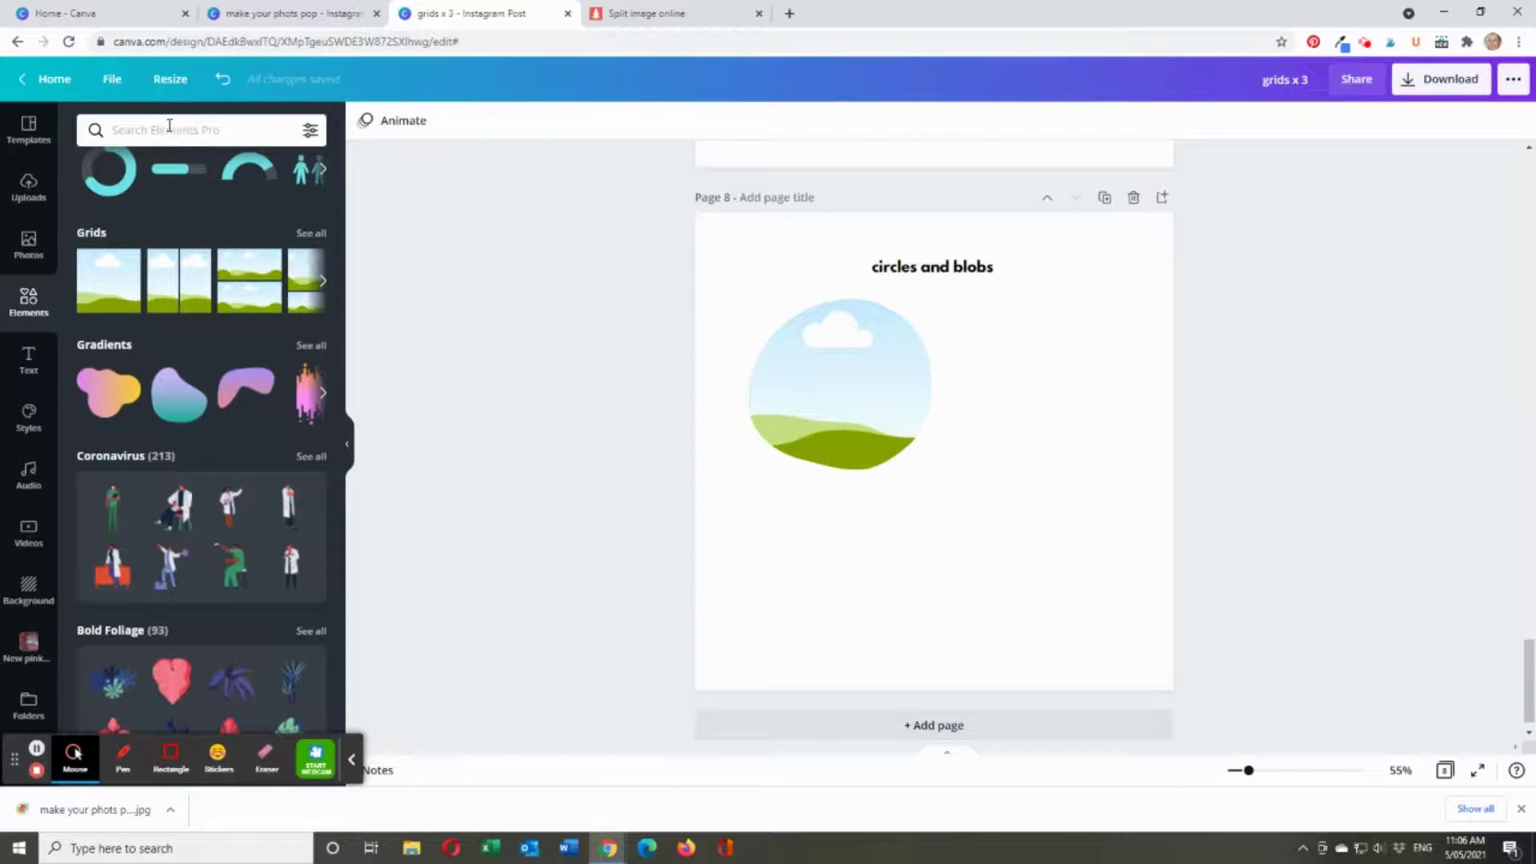
text(frames)
key(Return)
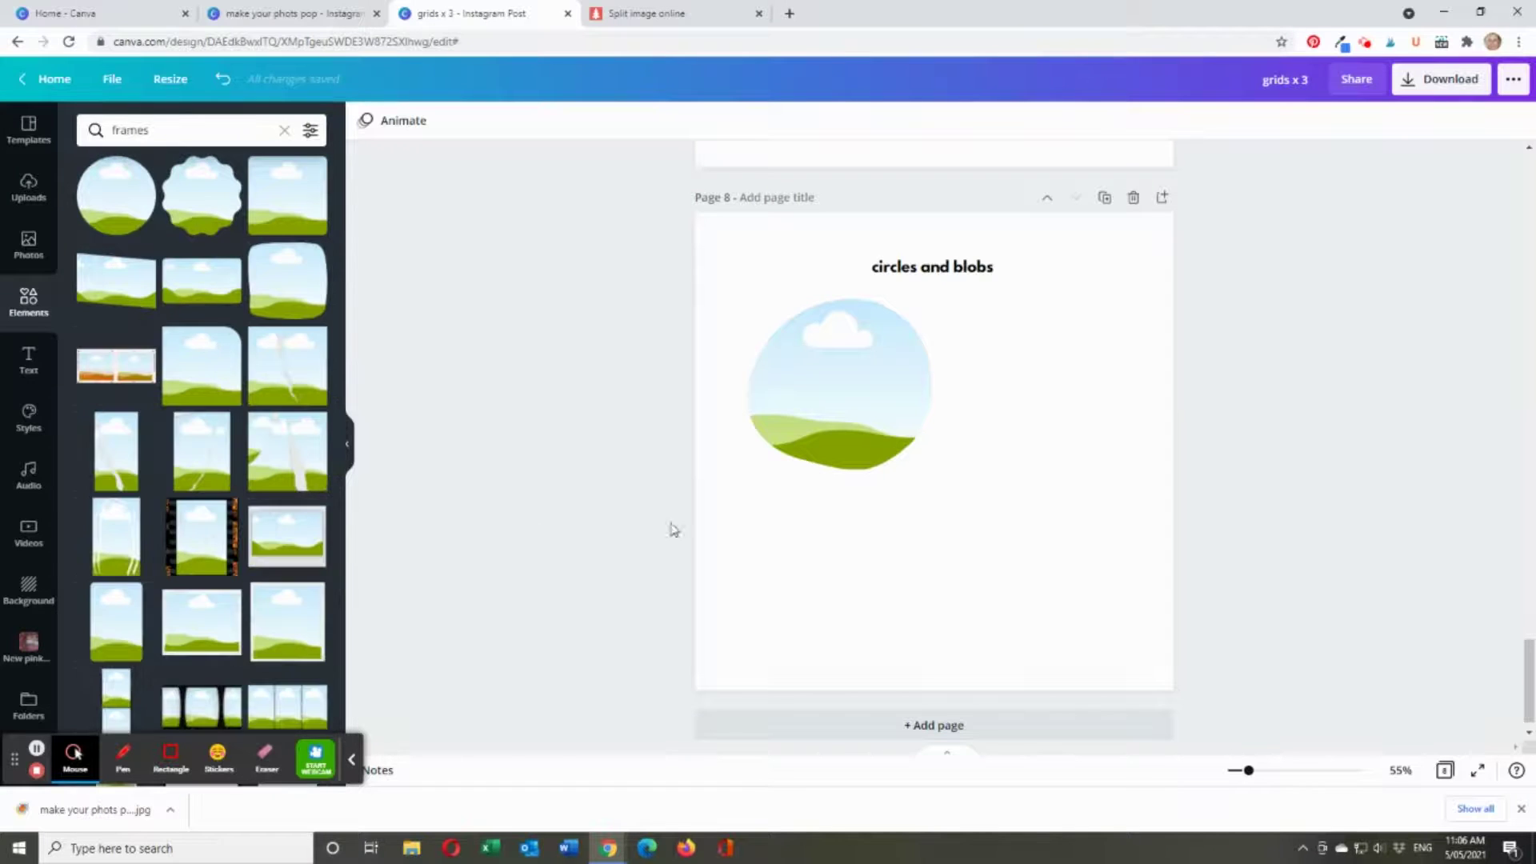
scroll(230, 588, down, 10)
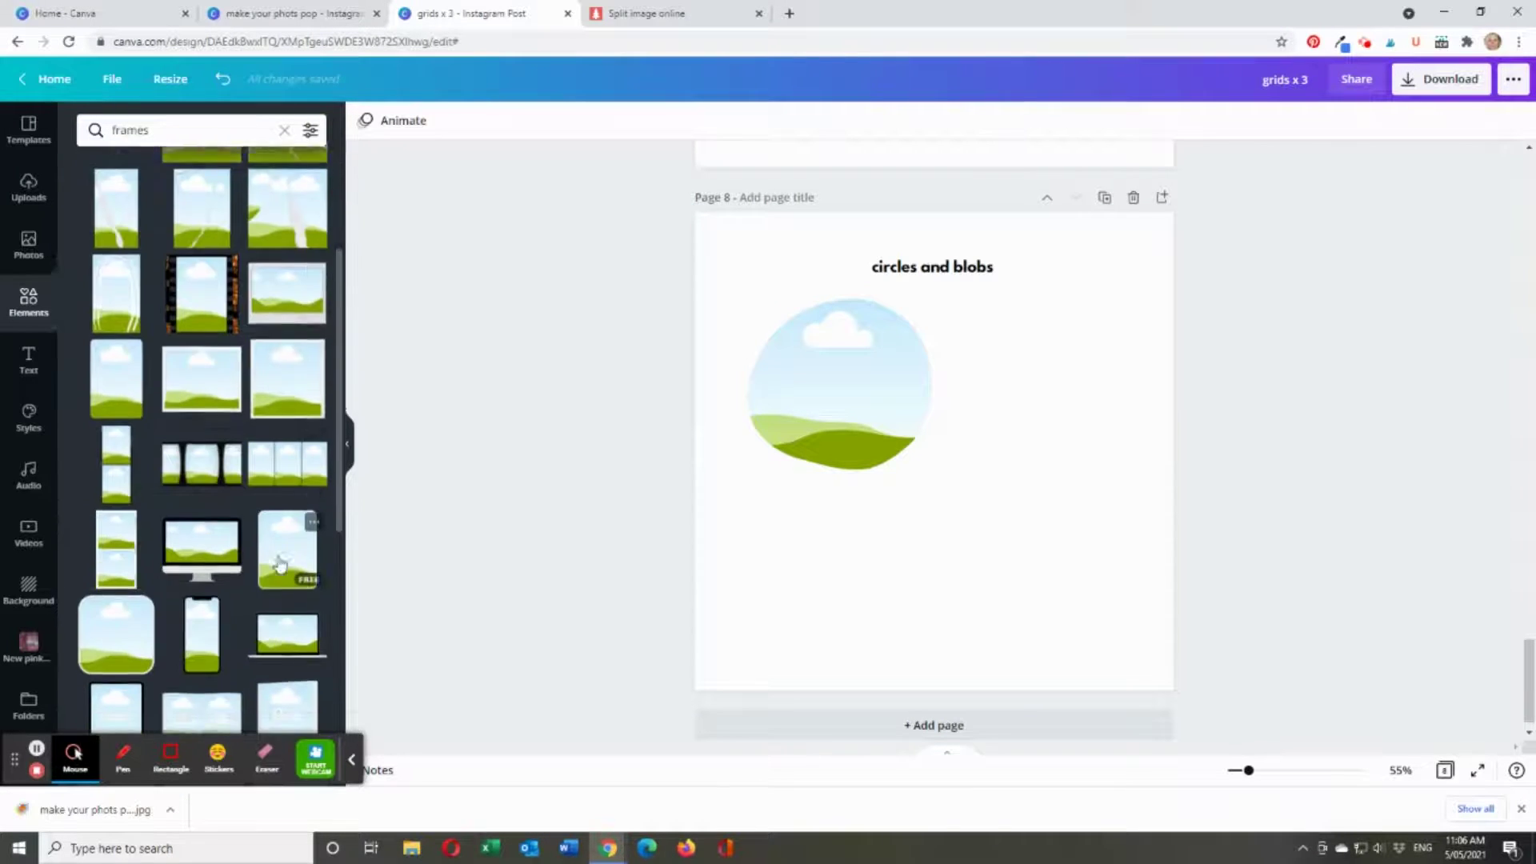
scroll(277, 563, down, 2)
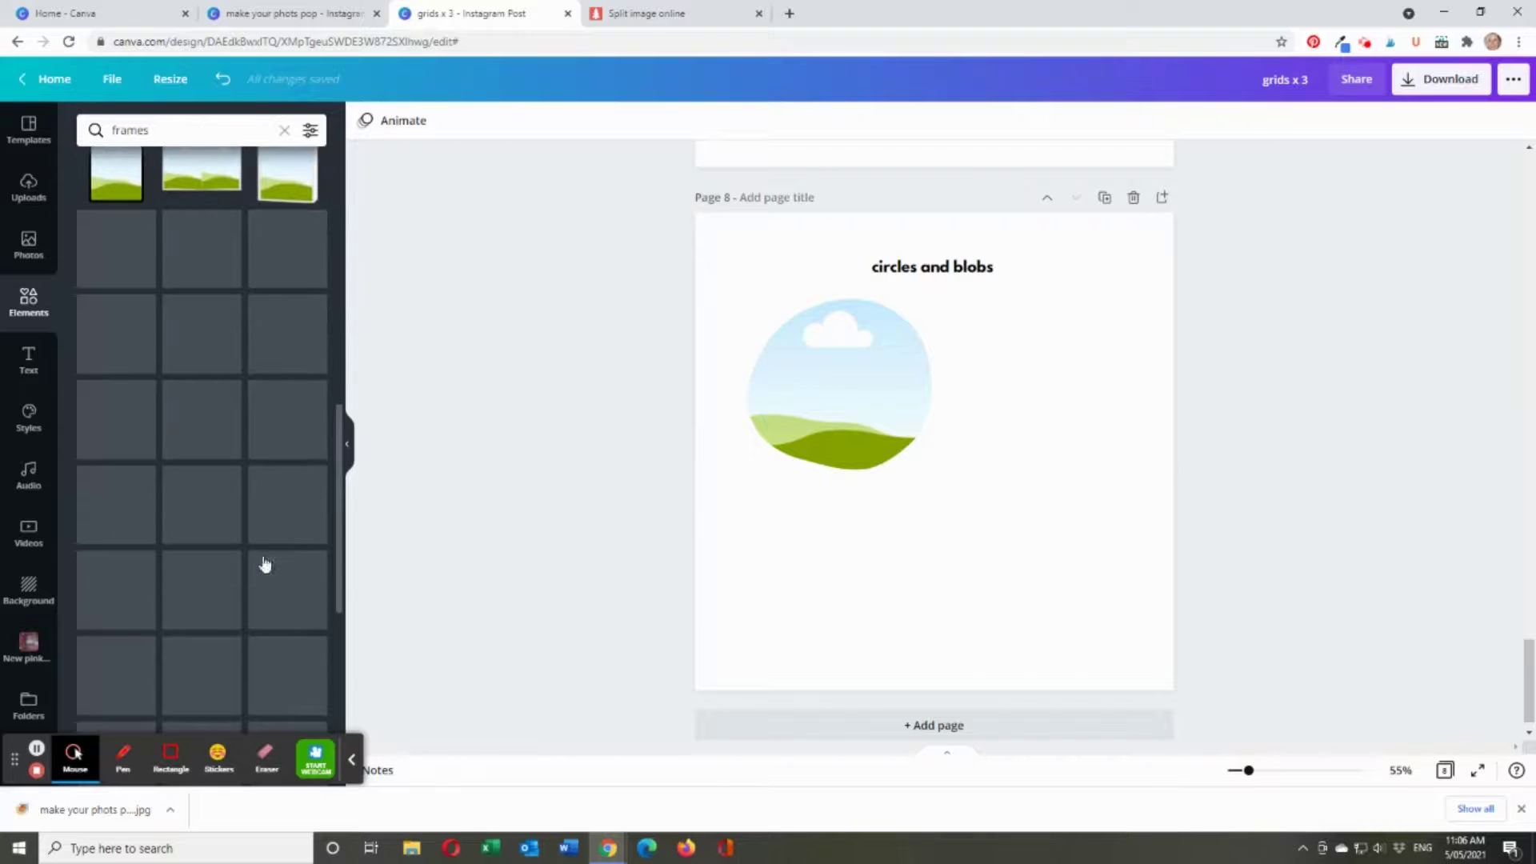
scroll(255, 568, down, 2)
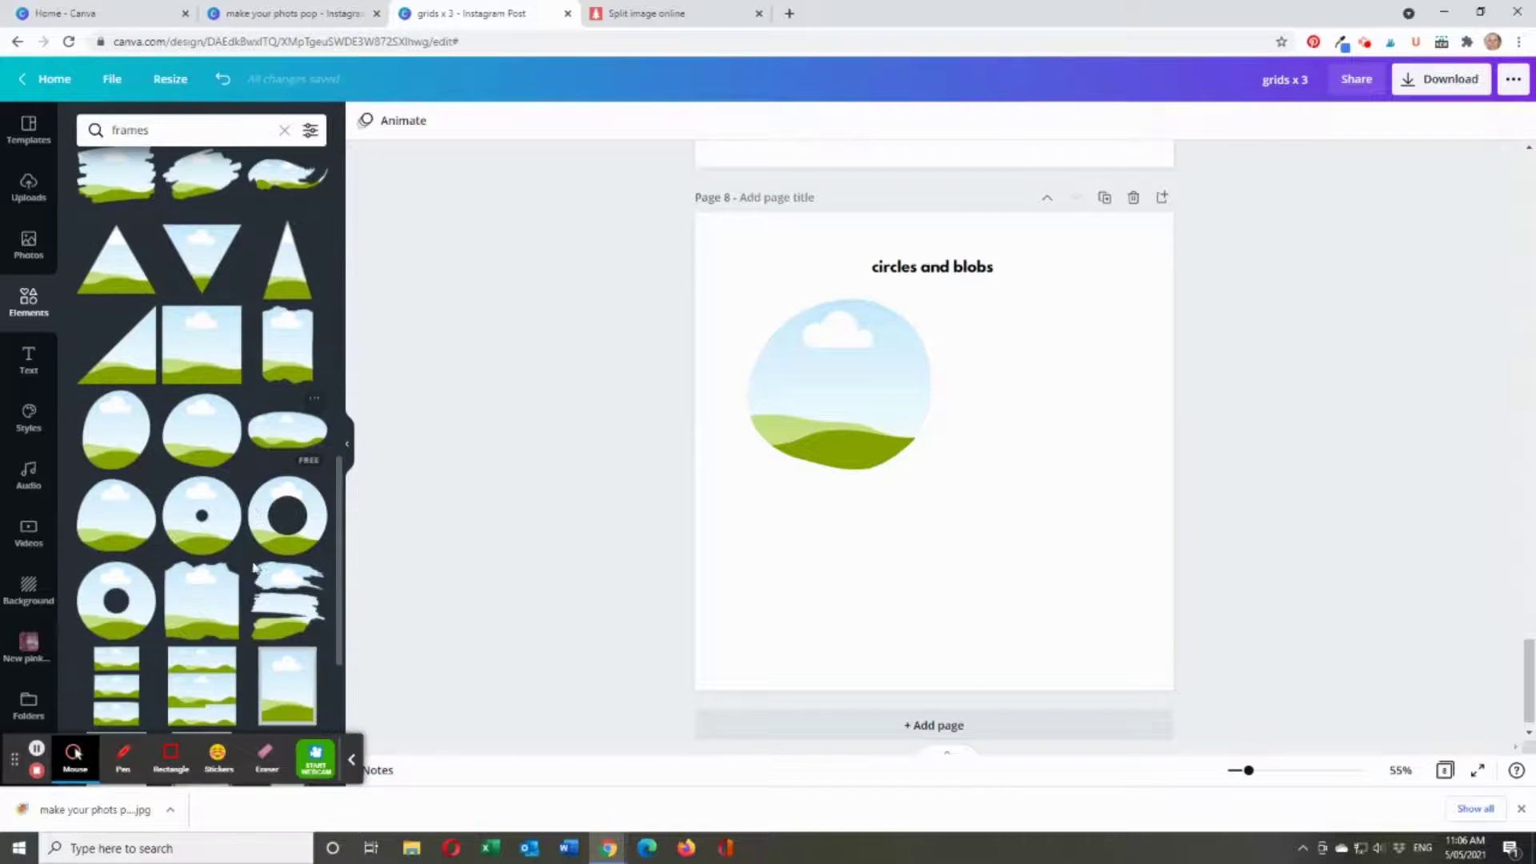
click(292, 438)
drag(929, 444, 927, 568)
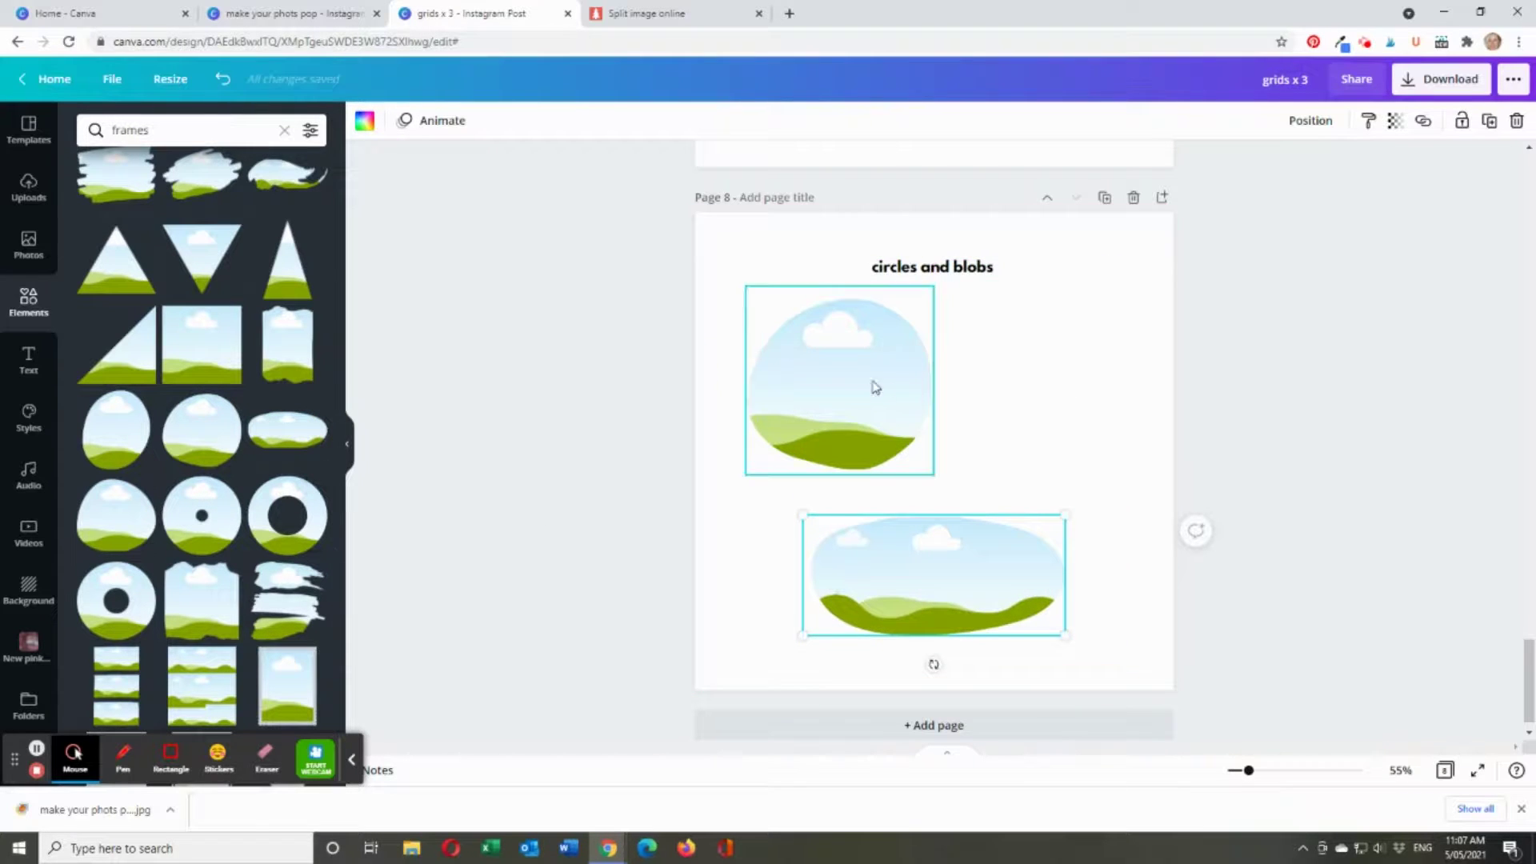
- Add the egg-shaped frame to page 8, place it to the right of the round frame and shrink it to clear the title
click(114, 430)
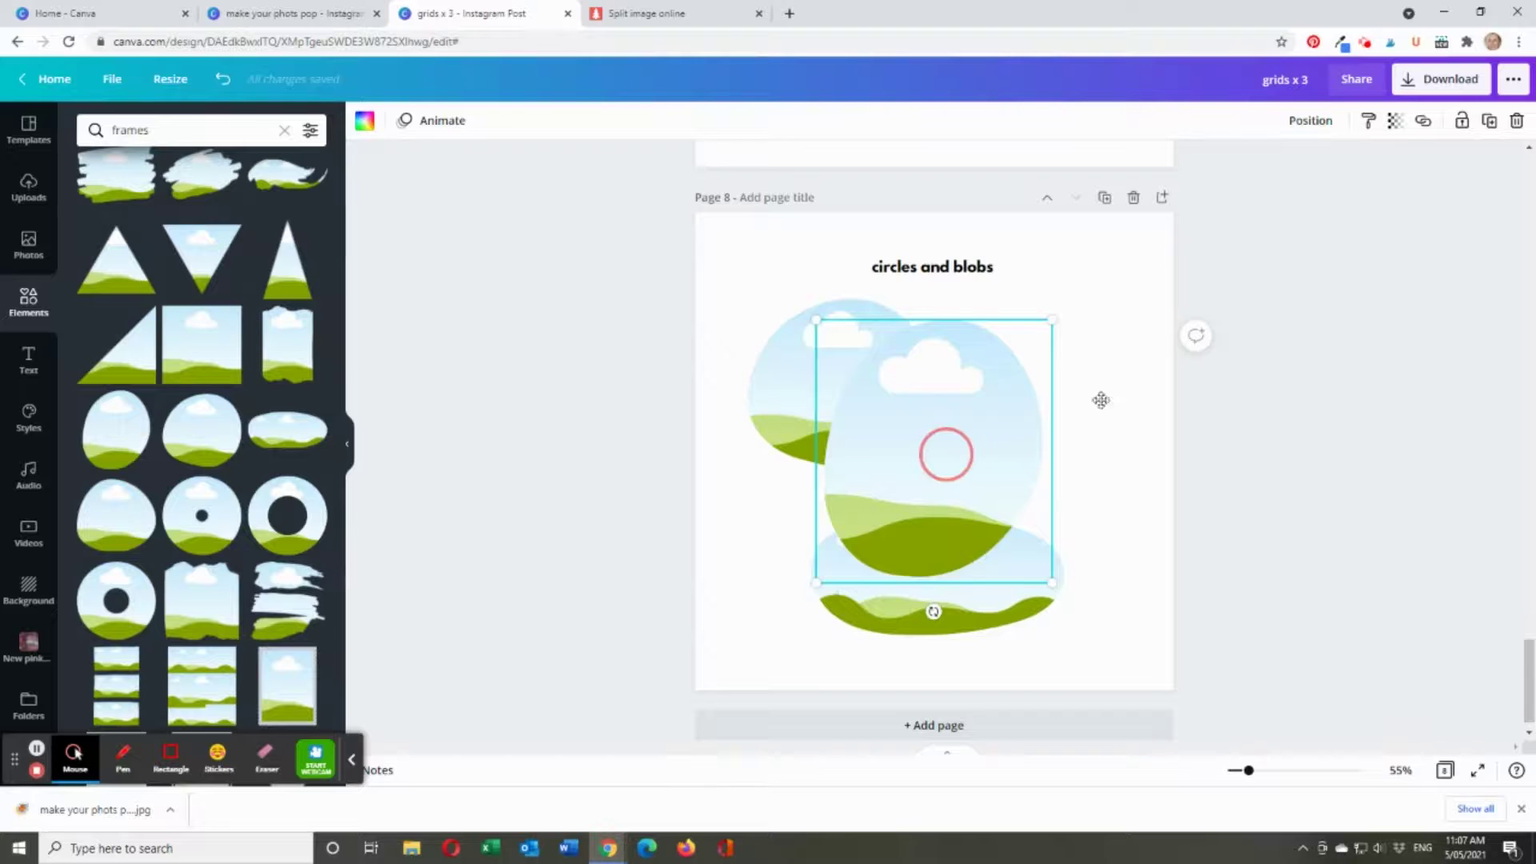
drag(944, 449, 1067, 386)
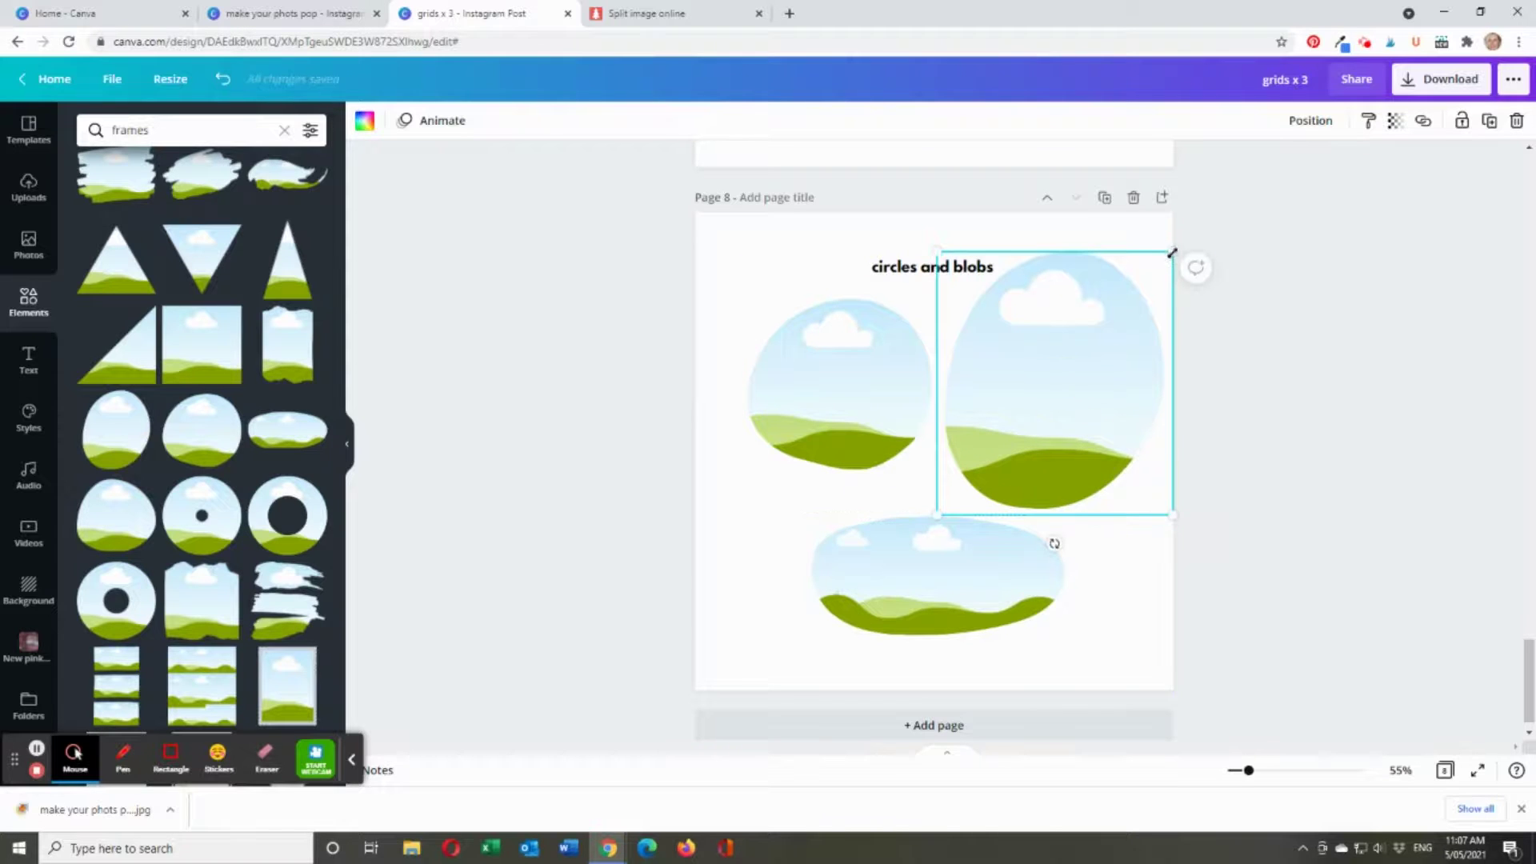
drag(1172, 252, 1130, 304)
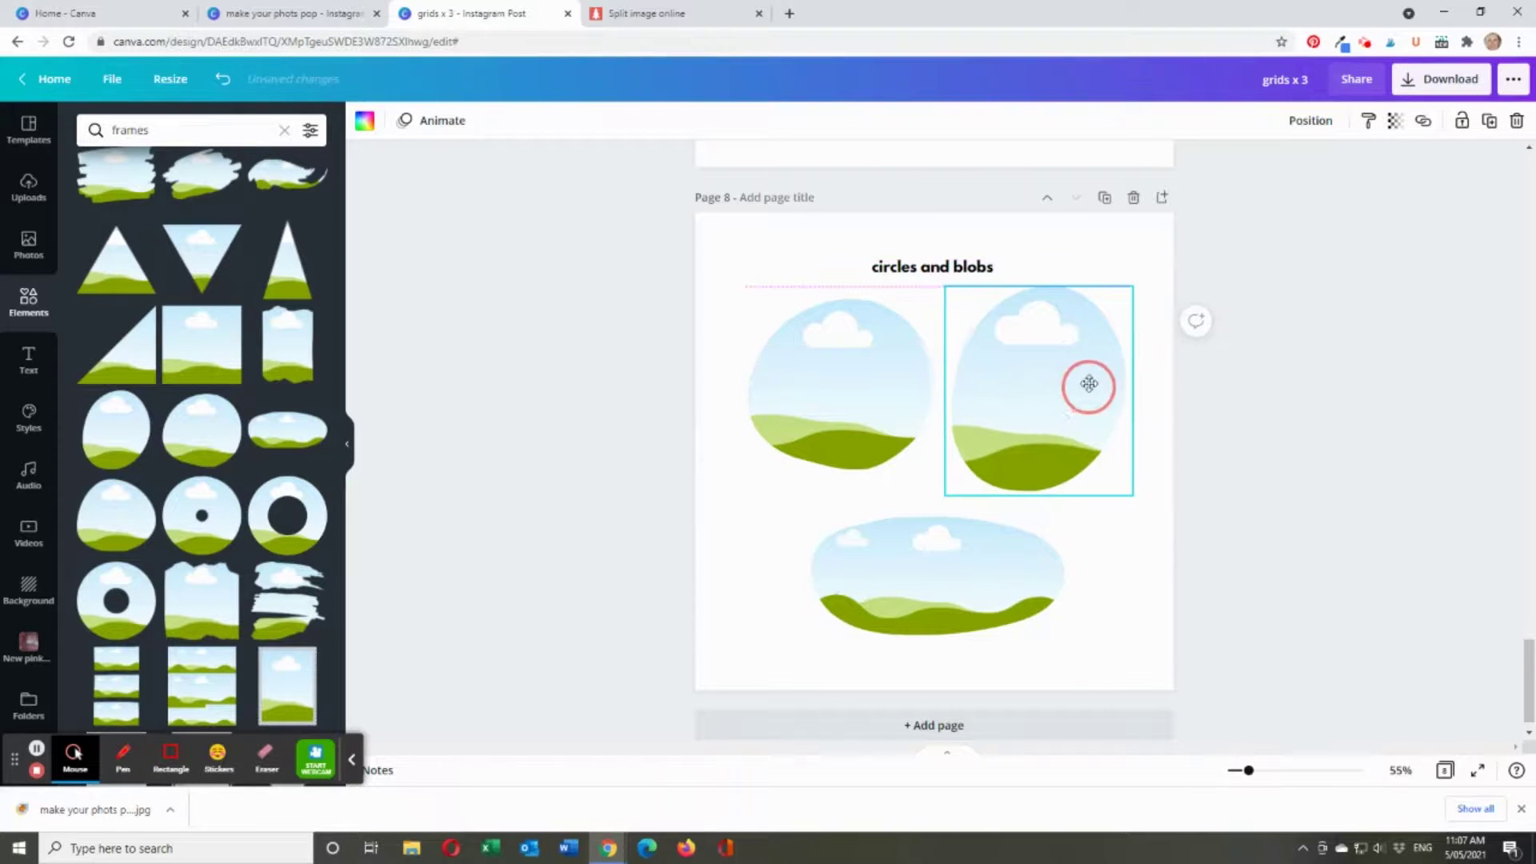
- Duplicate page 8 and delete the egg-shaped and wide oval frames from the copy
click(1104, 198)
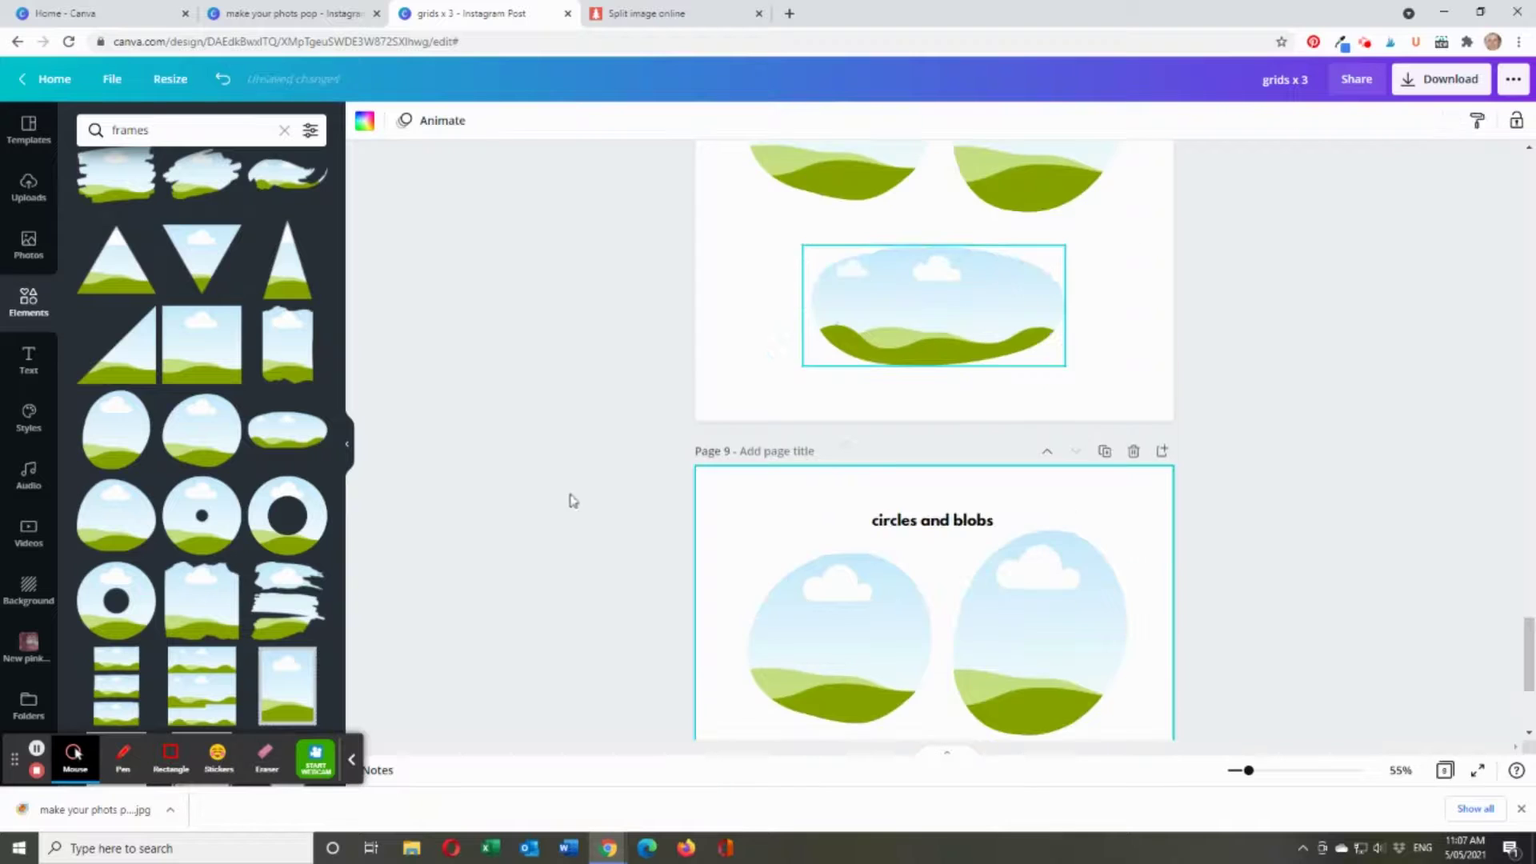
click(1074, 432)
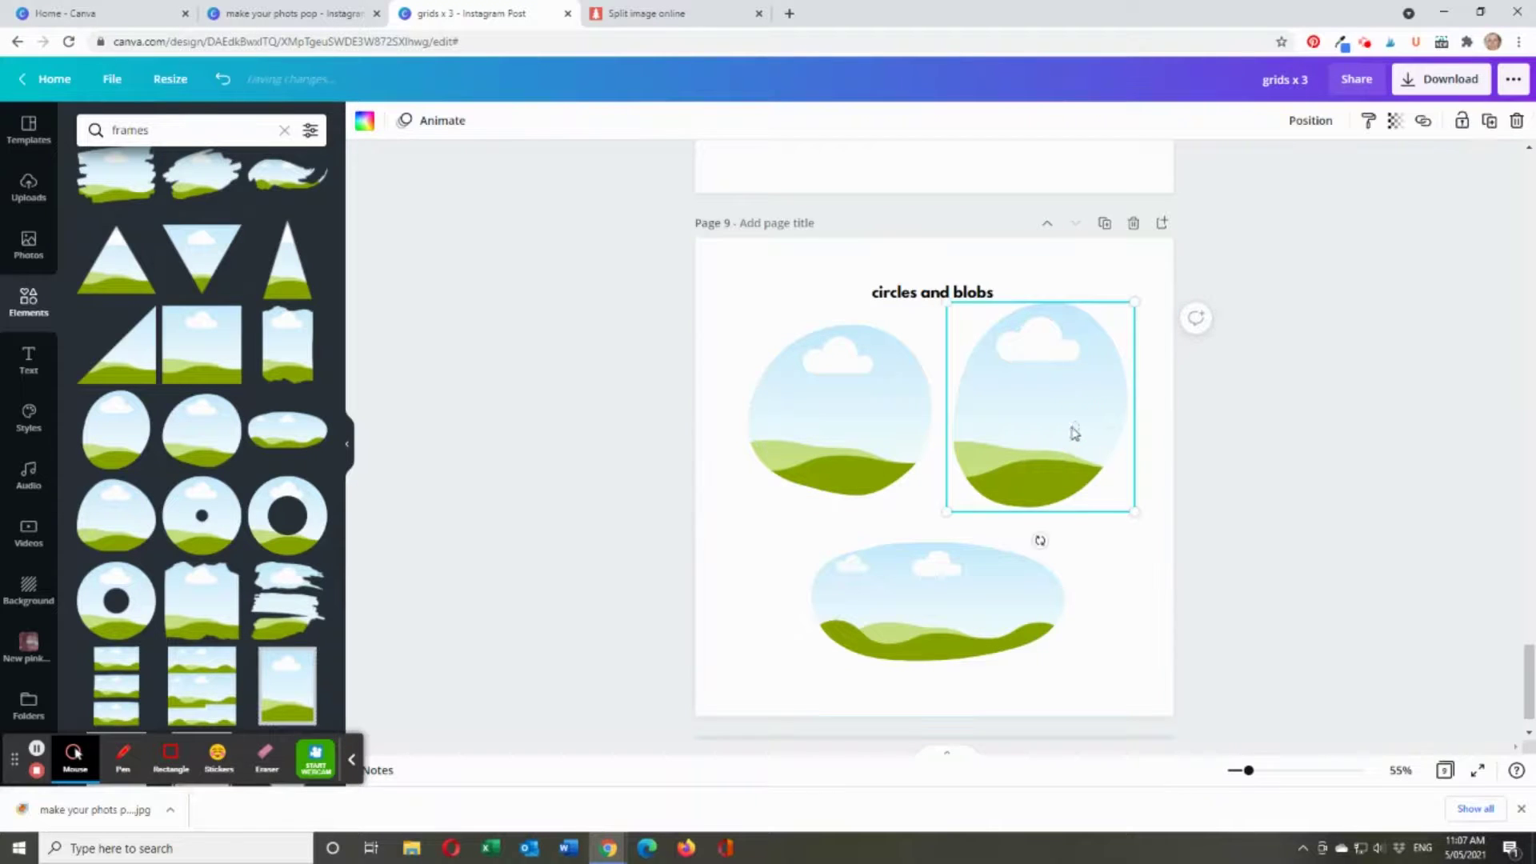
key(Delete)
click(984, 599)
key(Delete)
- Move the remaining round frame on page 9 towards the page centre and enlarge it to about 723 by 723
click(902, 456)
drag(899, 446, 1000, 528)
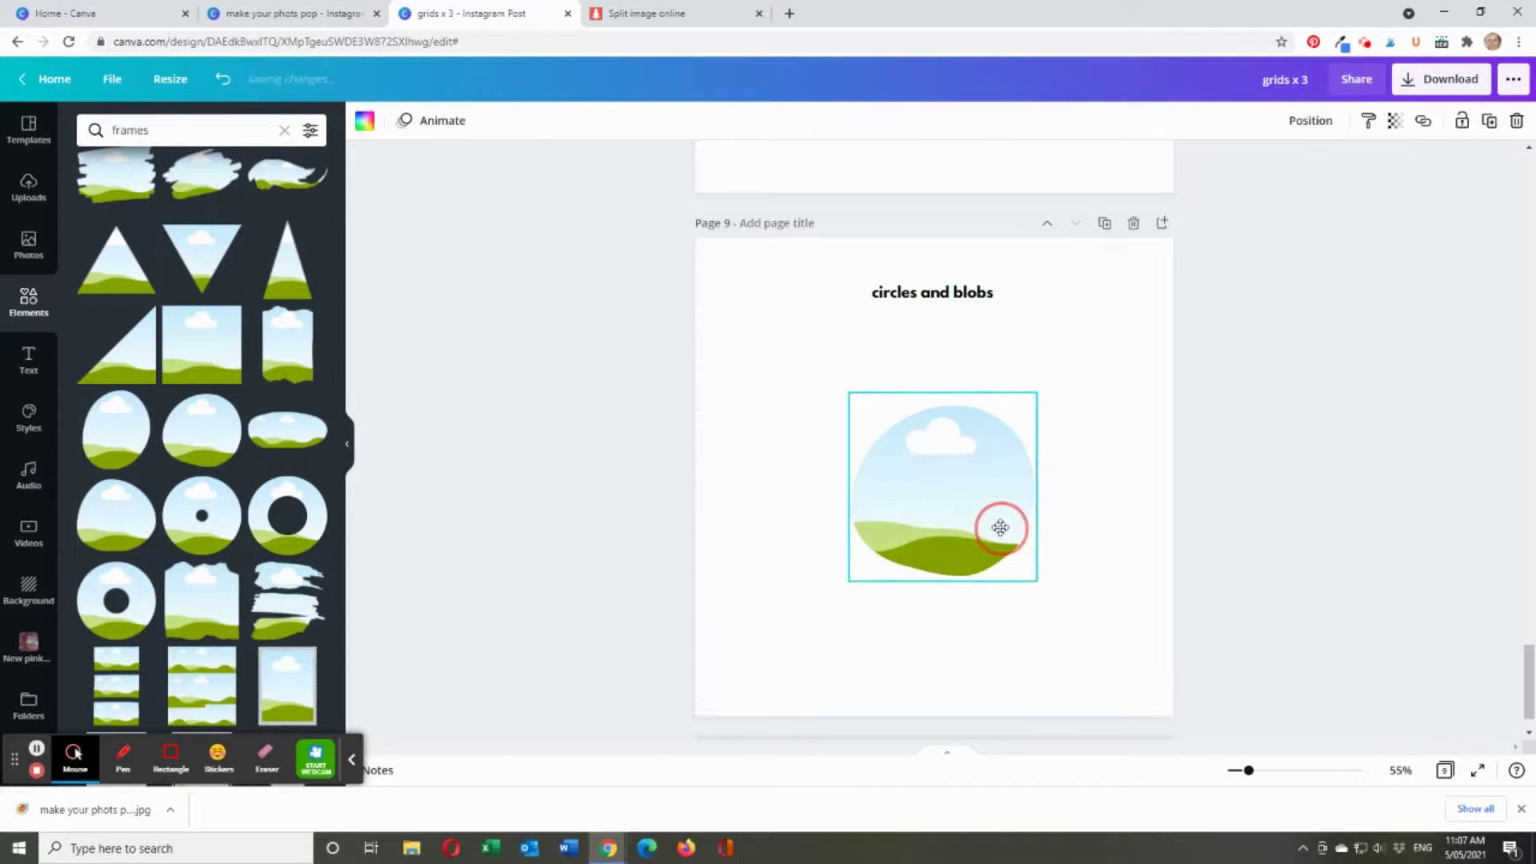
drag(849, 392, 765, 309)
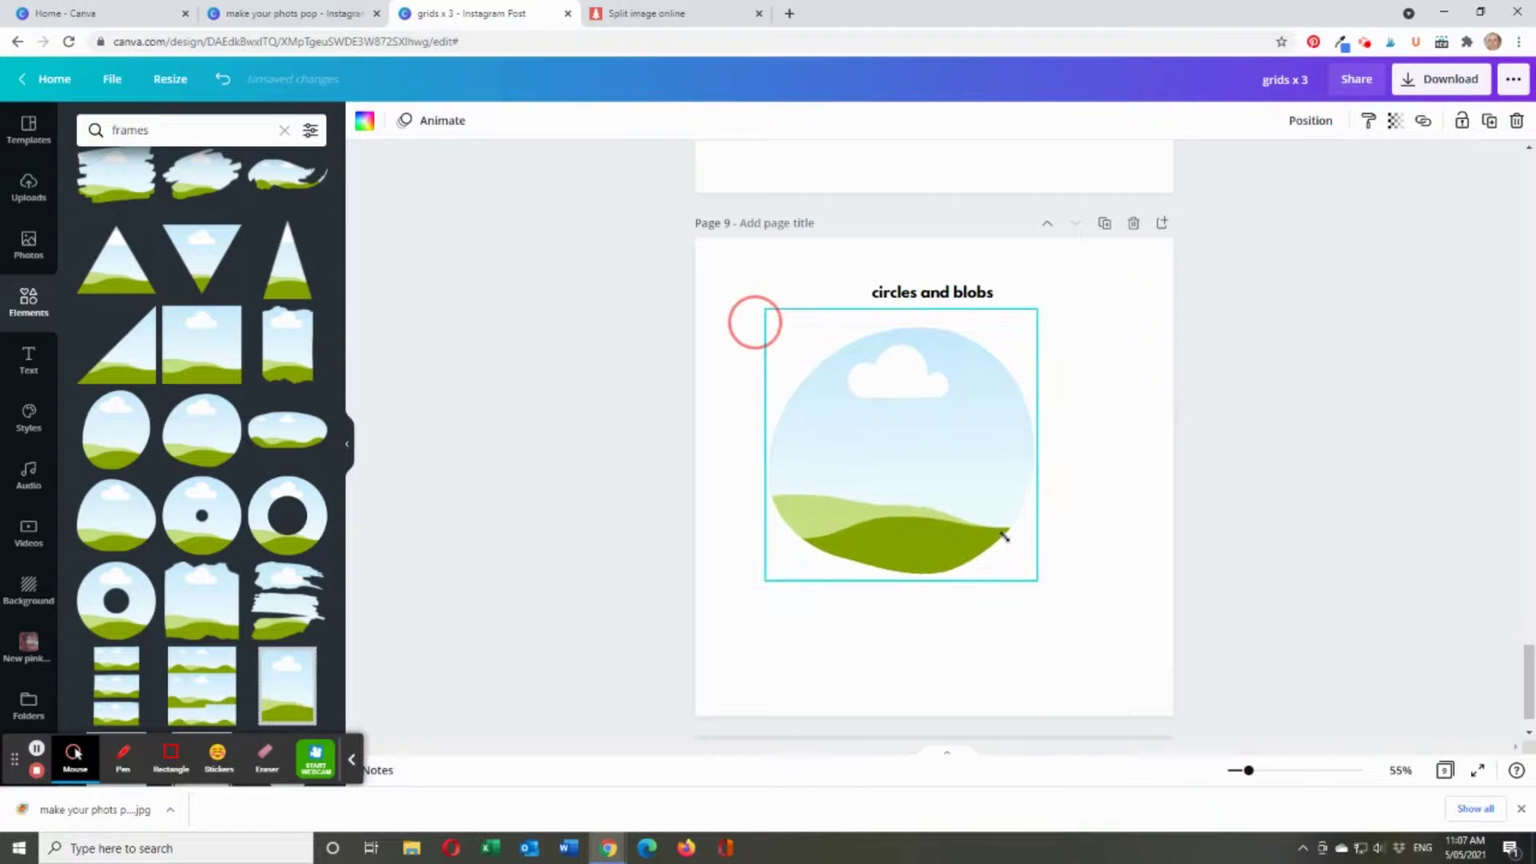
drag(1075, 611, 1089, 629)
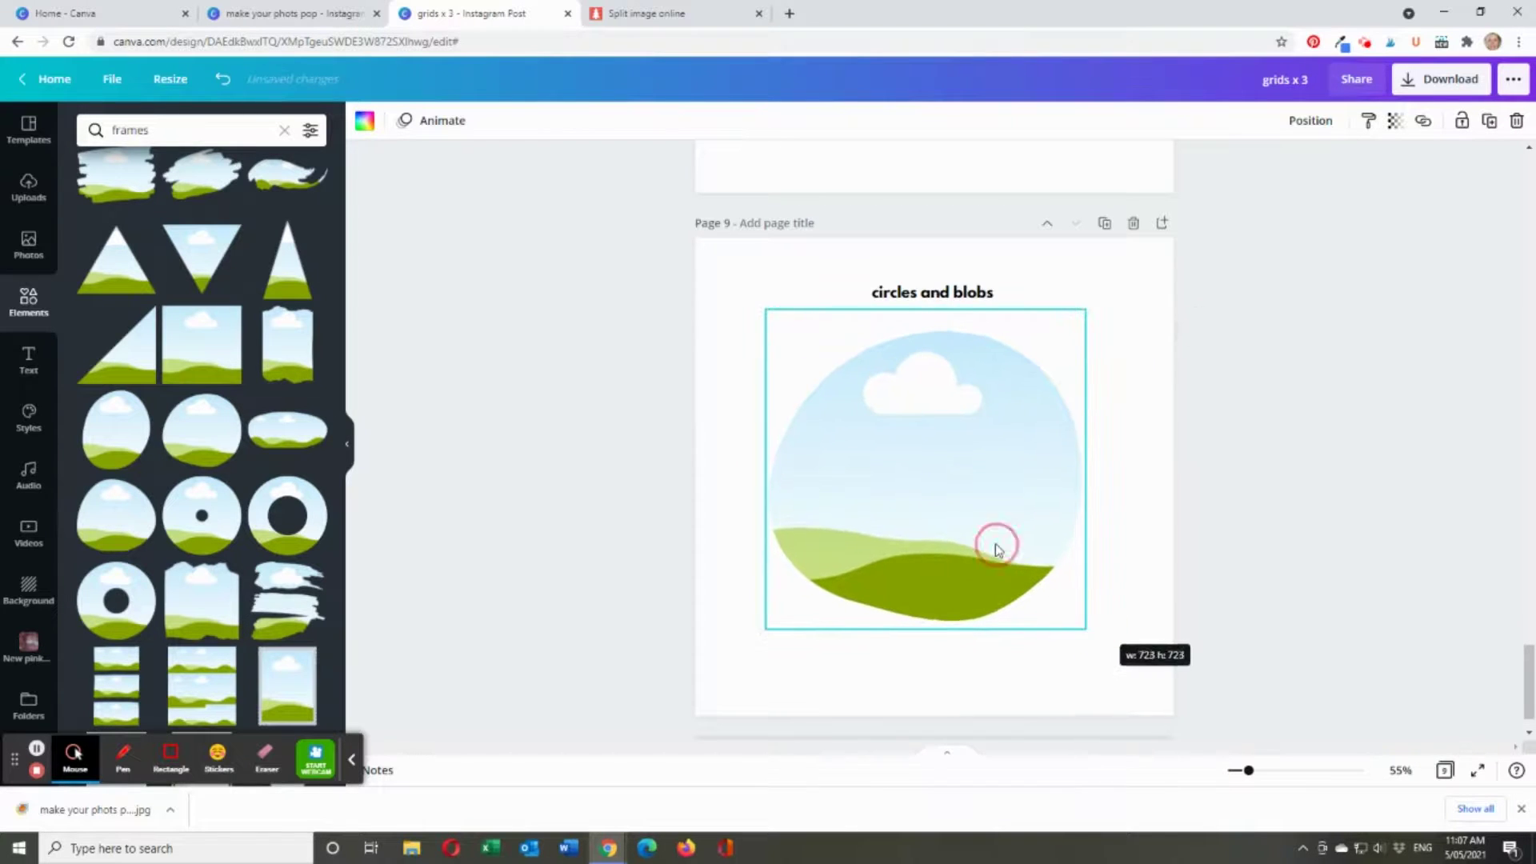
- Fill the round blob frames on pages 9 and 8 with the pink photo of a hand holding a pineapple
click(27, 647)
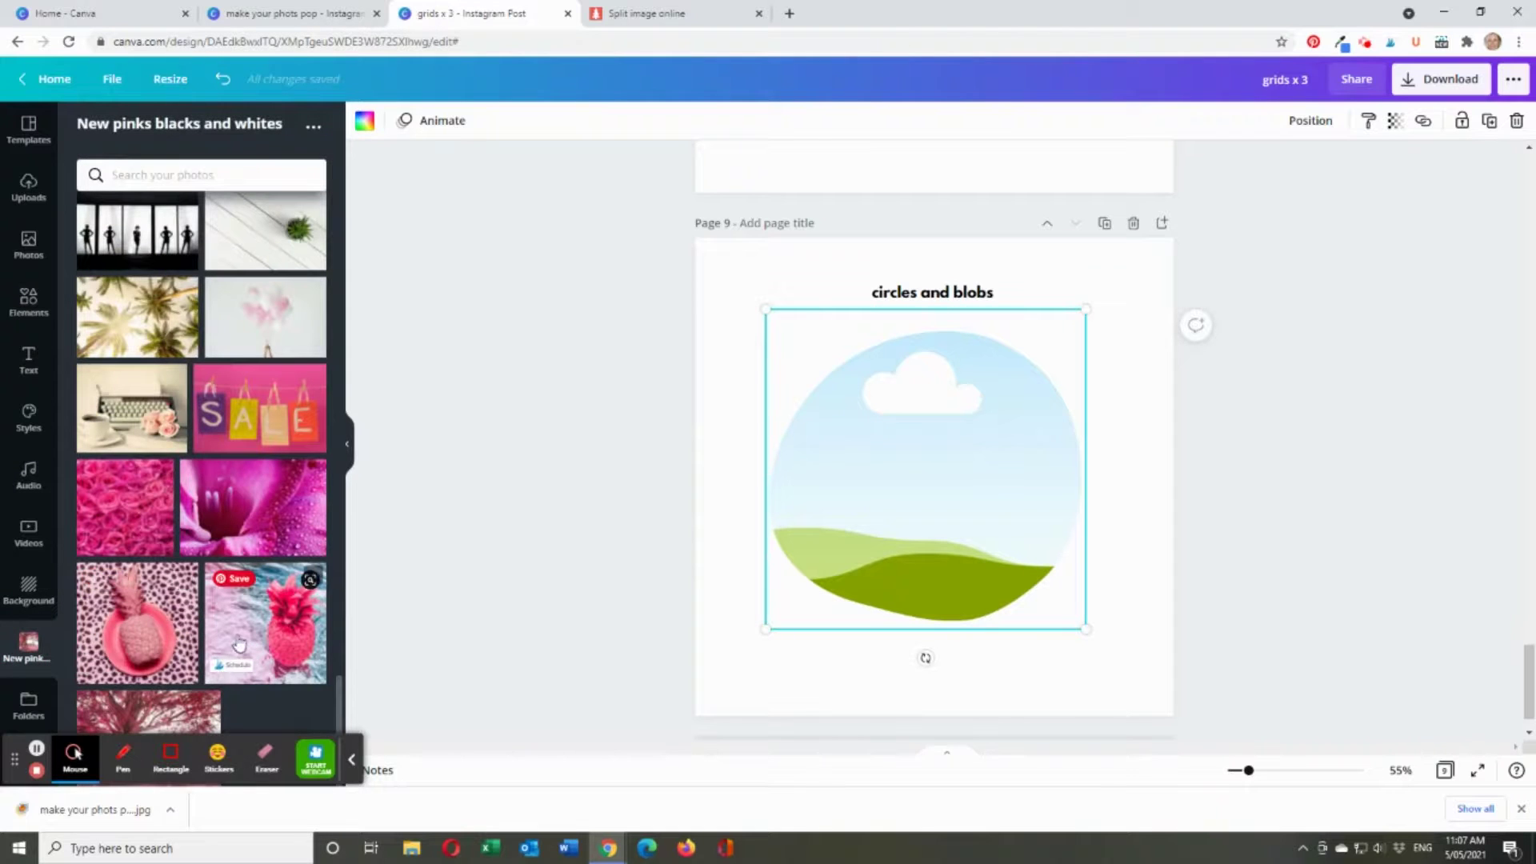
scroll(239, 644, up, 8)
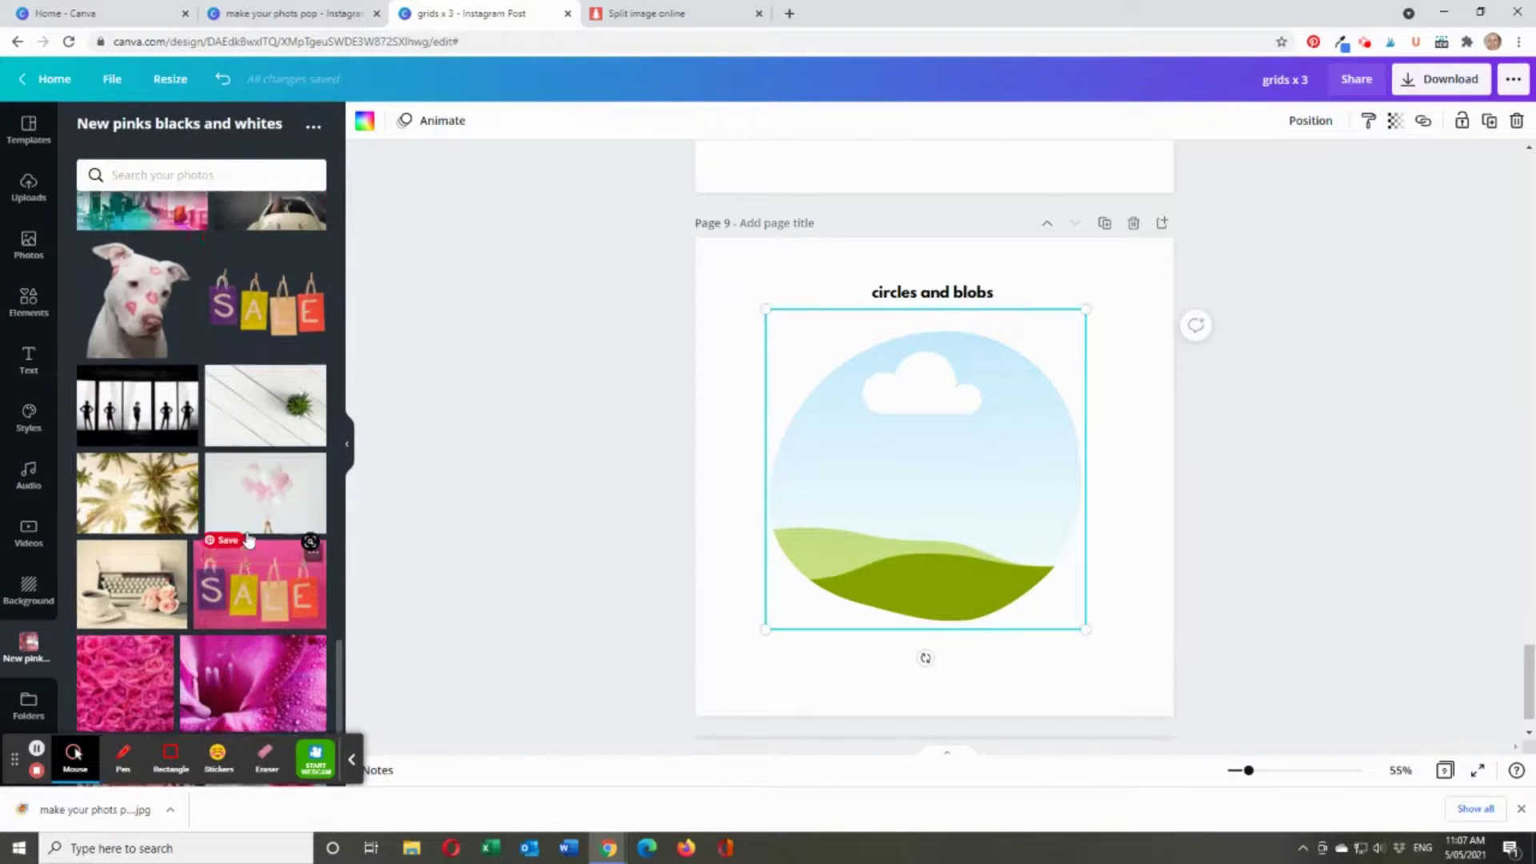
drag(112, 472, 844, 479)
click(504, 588)
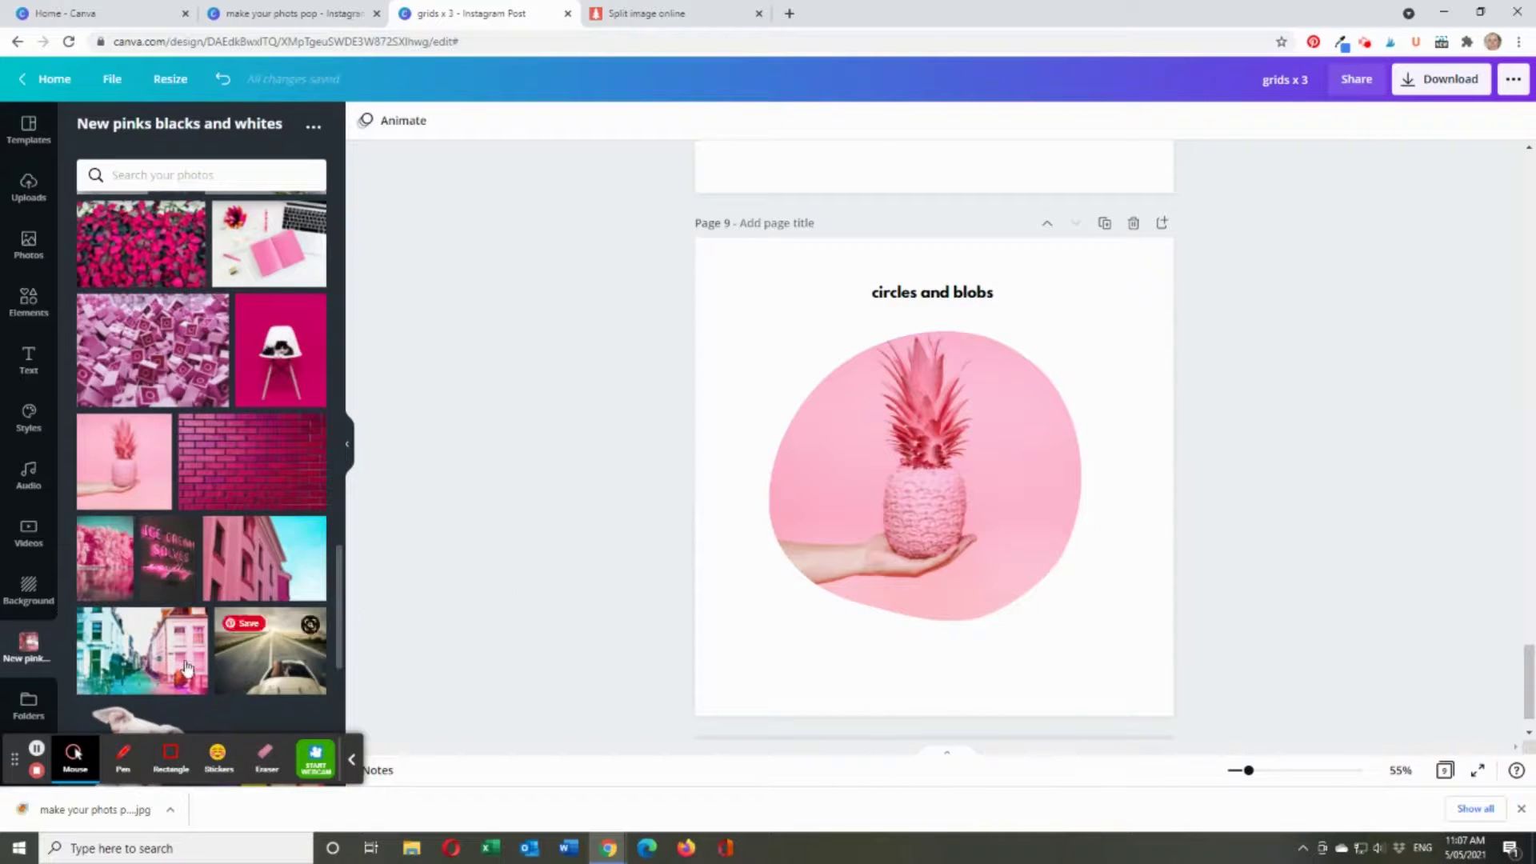
scroll(349, 685, up, 5)
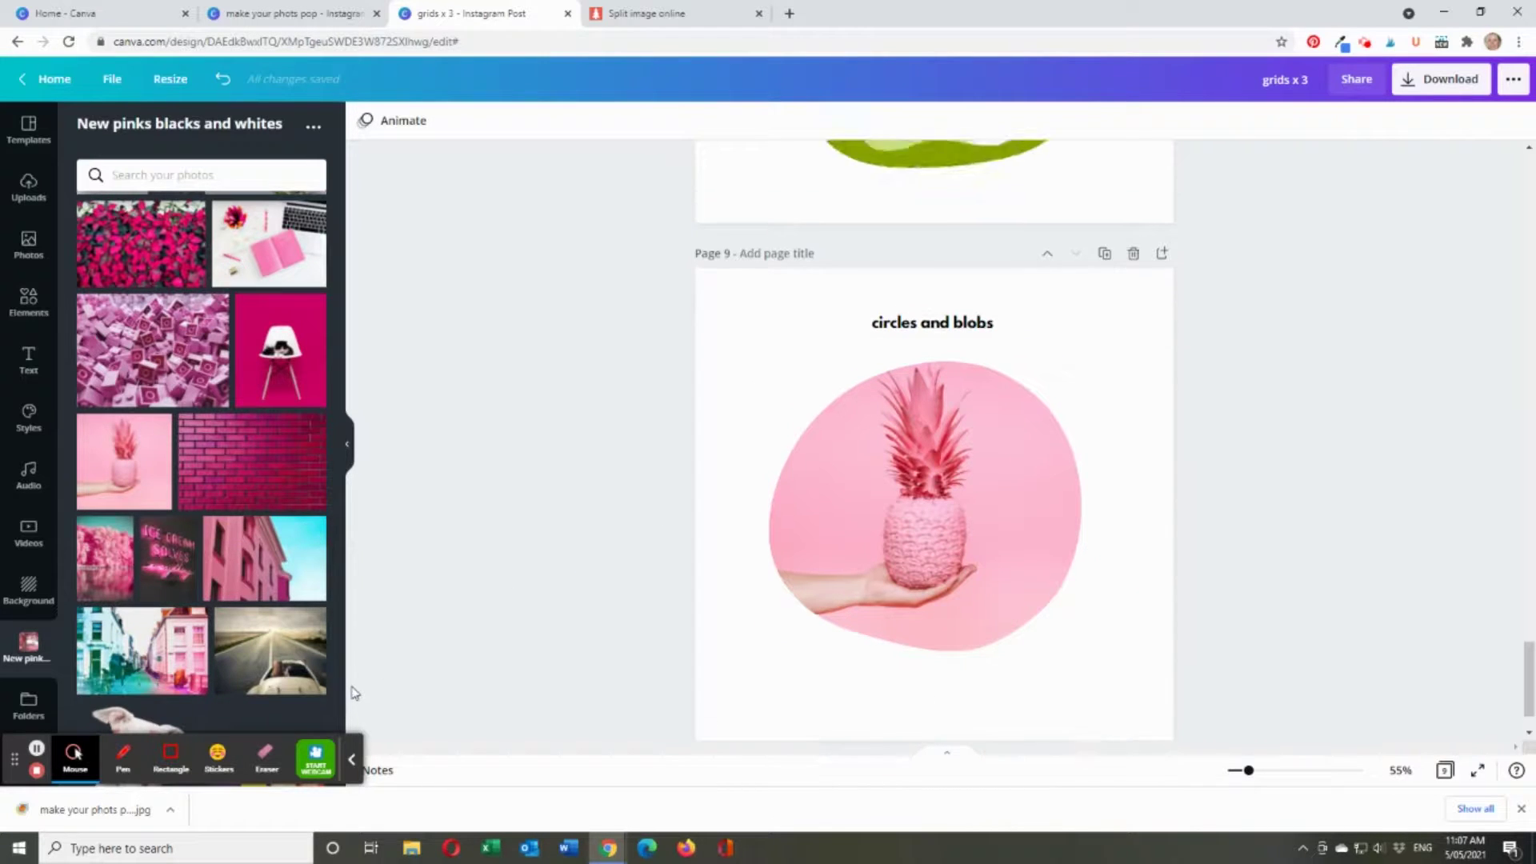
drag(128, 472, 836, 308)
- Fill the egg-shaped frame on page 8 with the photo of a pink pineapple on a plate over a spotted background
scroll(254, 424, up, 10)
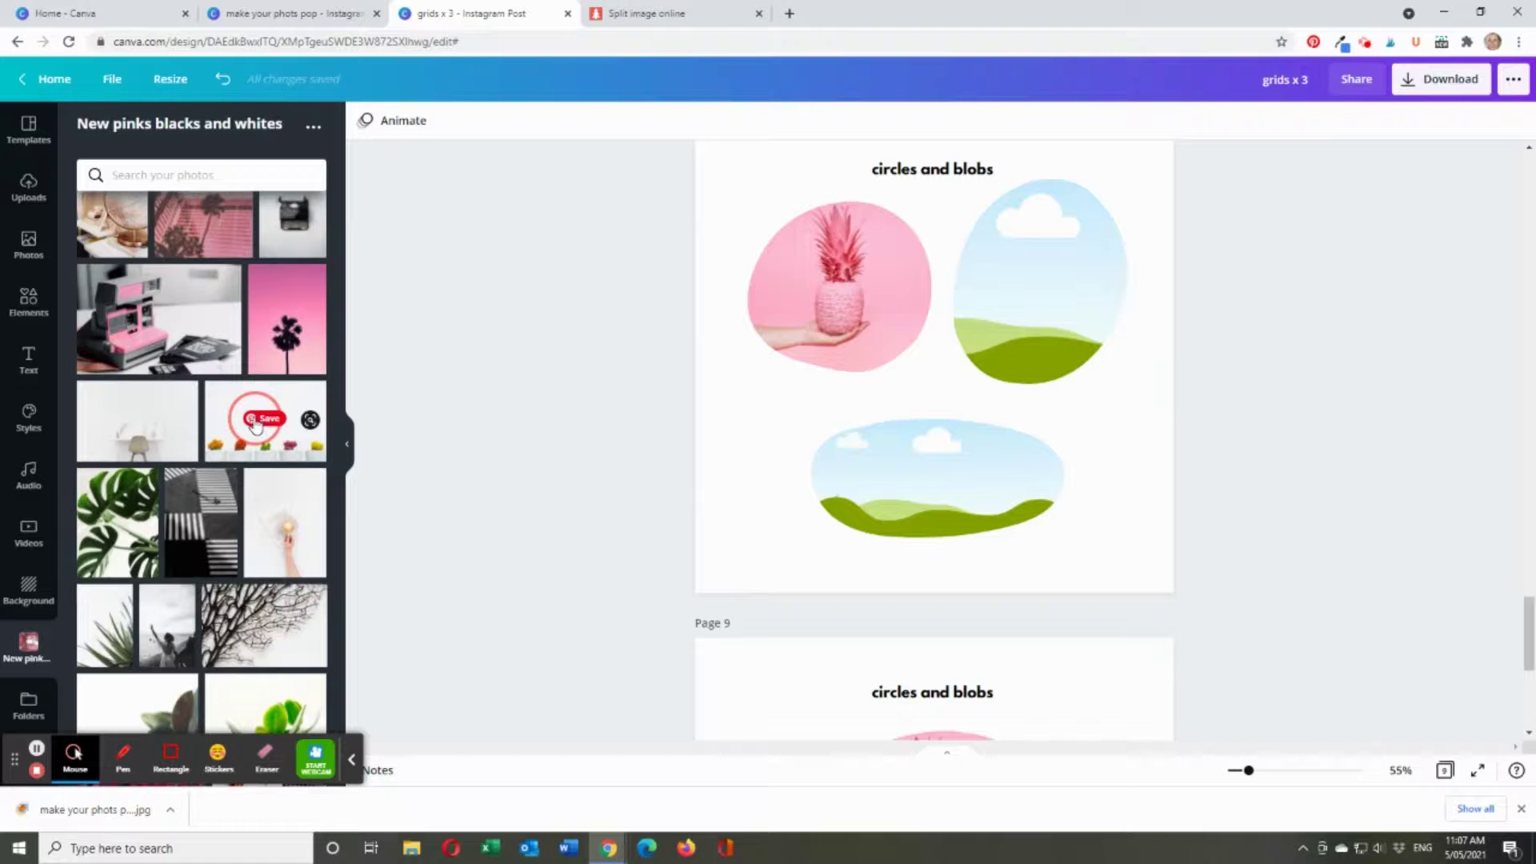
scroll(240, 425, up, 5)
scroll(222, 424, down, 12)
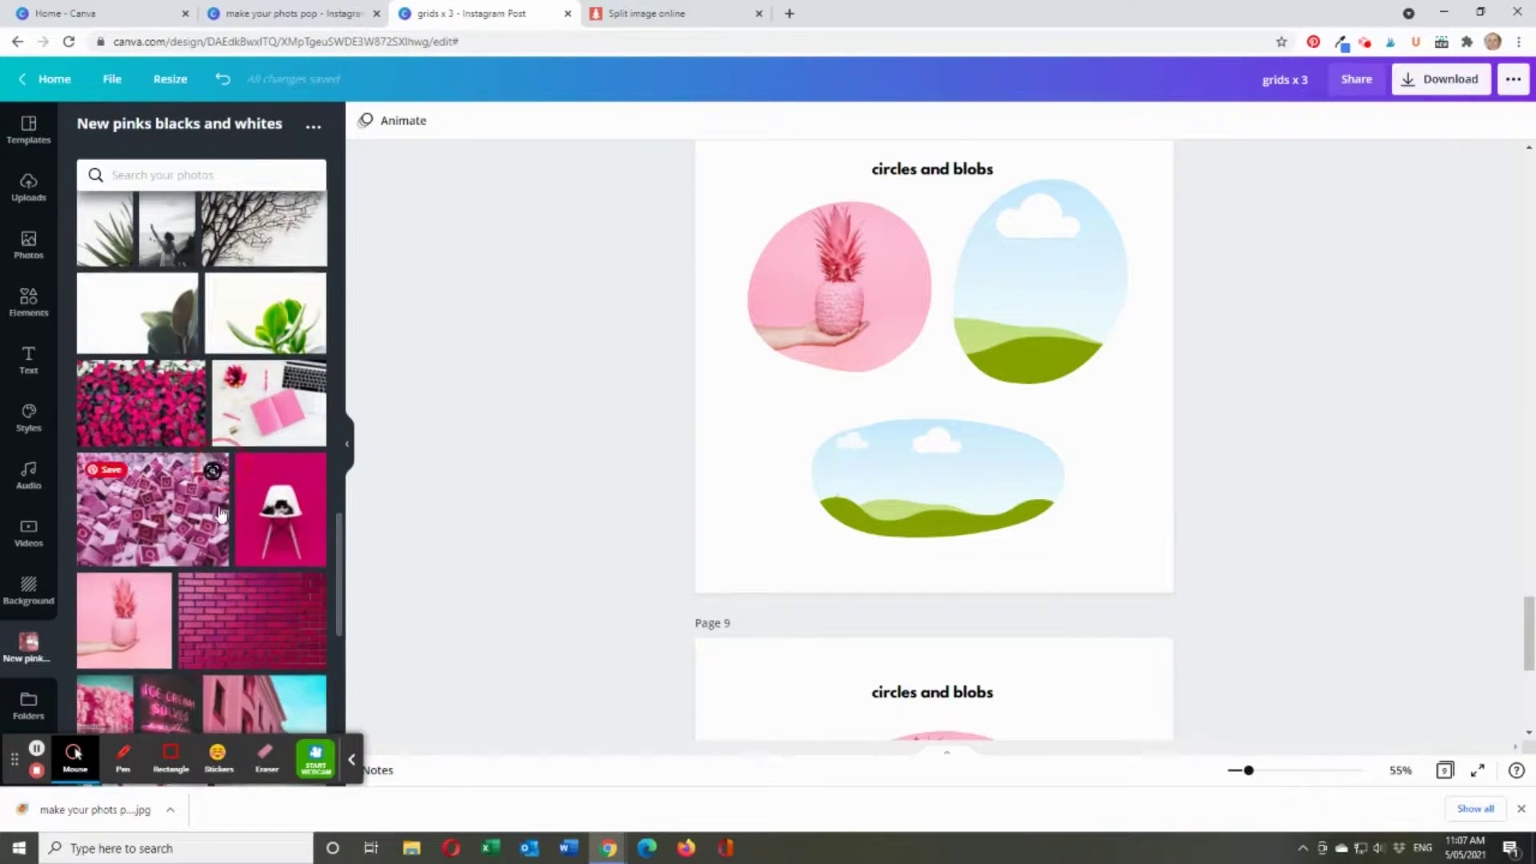
scroll(222, 429, down, 5)
scroll(222, 588, down, 5)
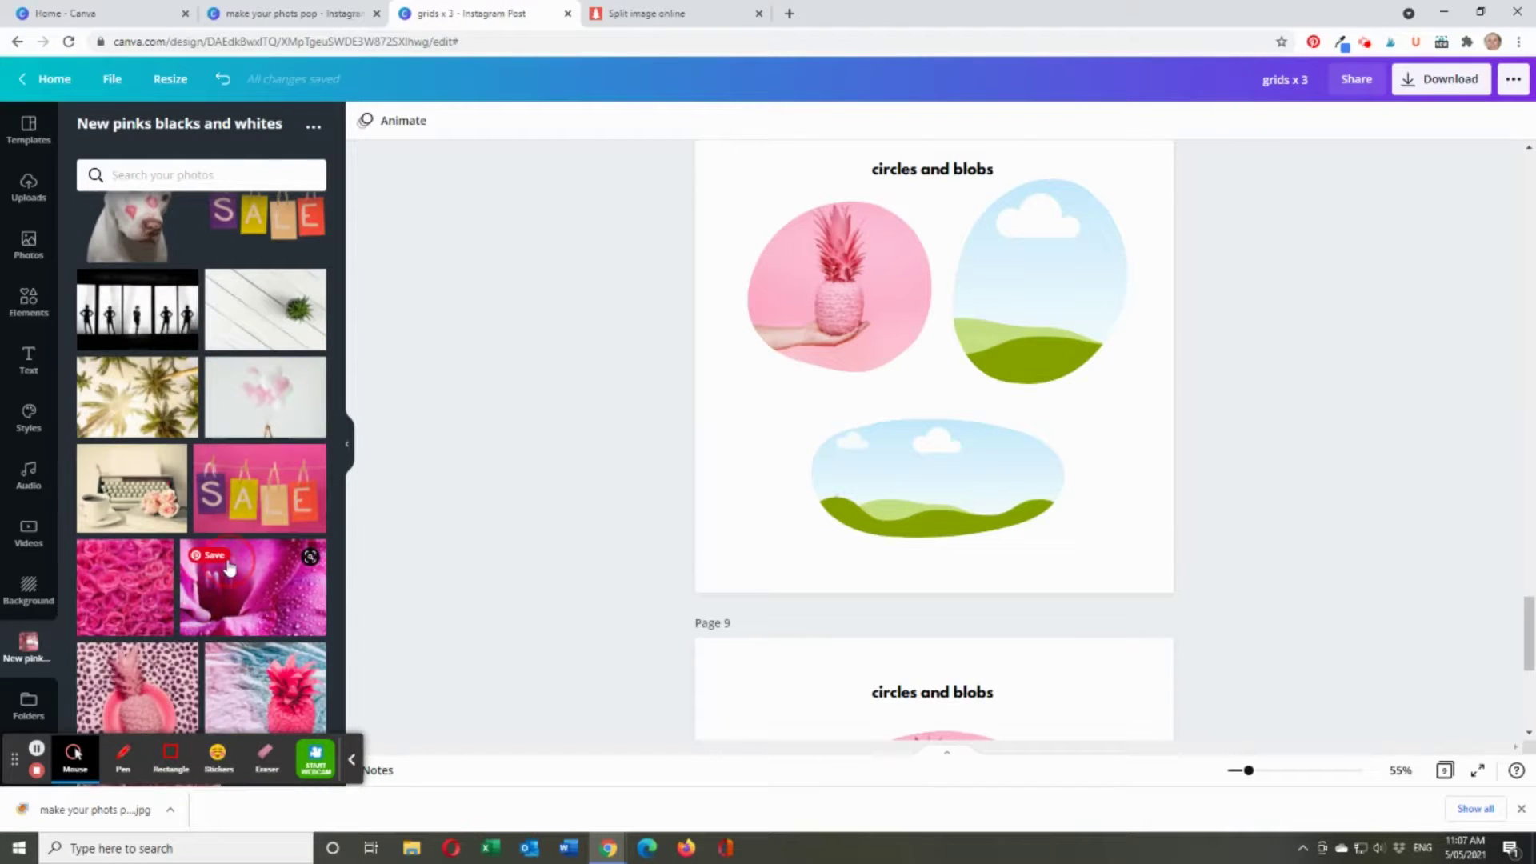
drag(153, 684, 1015, 282)
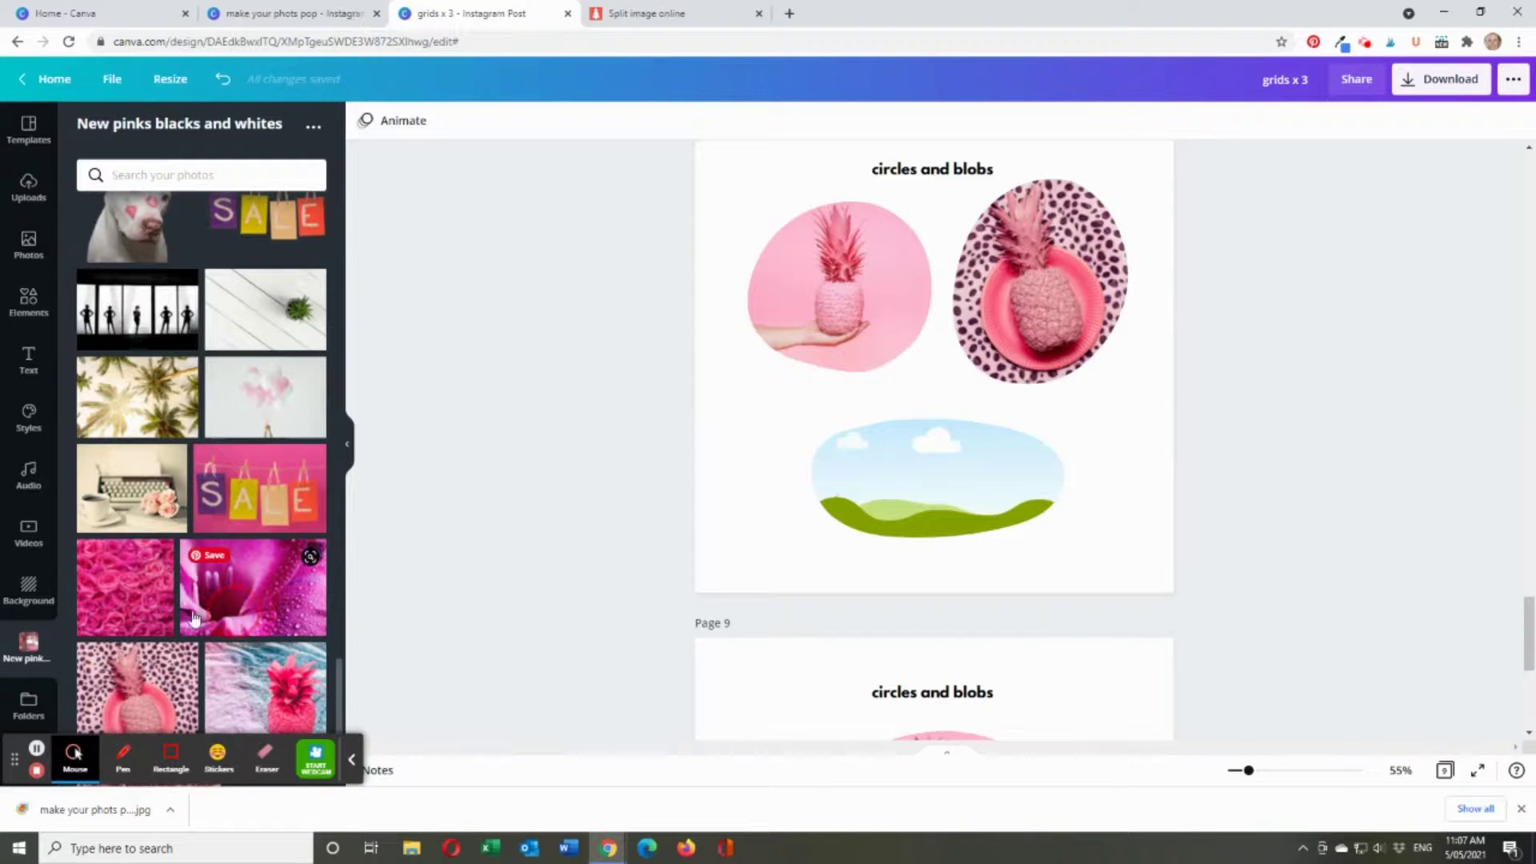
- Fill the wide oval blob frame on page 8 with the LOVE neon sign photo
scroll(179, 612, up, 4)
scroll(179, 612, up, 3)
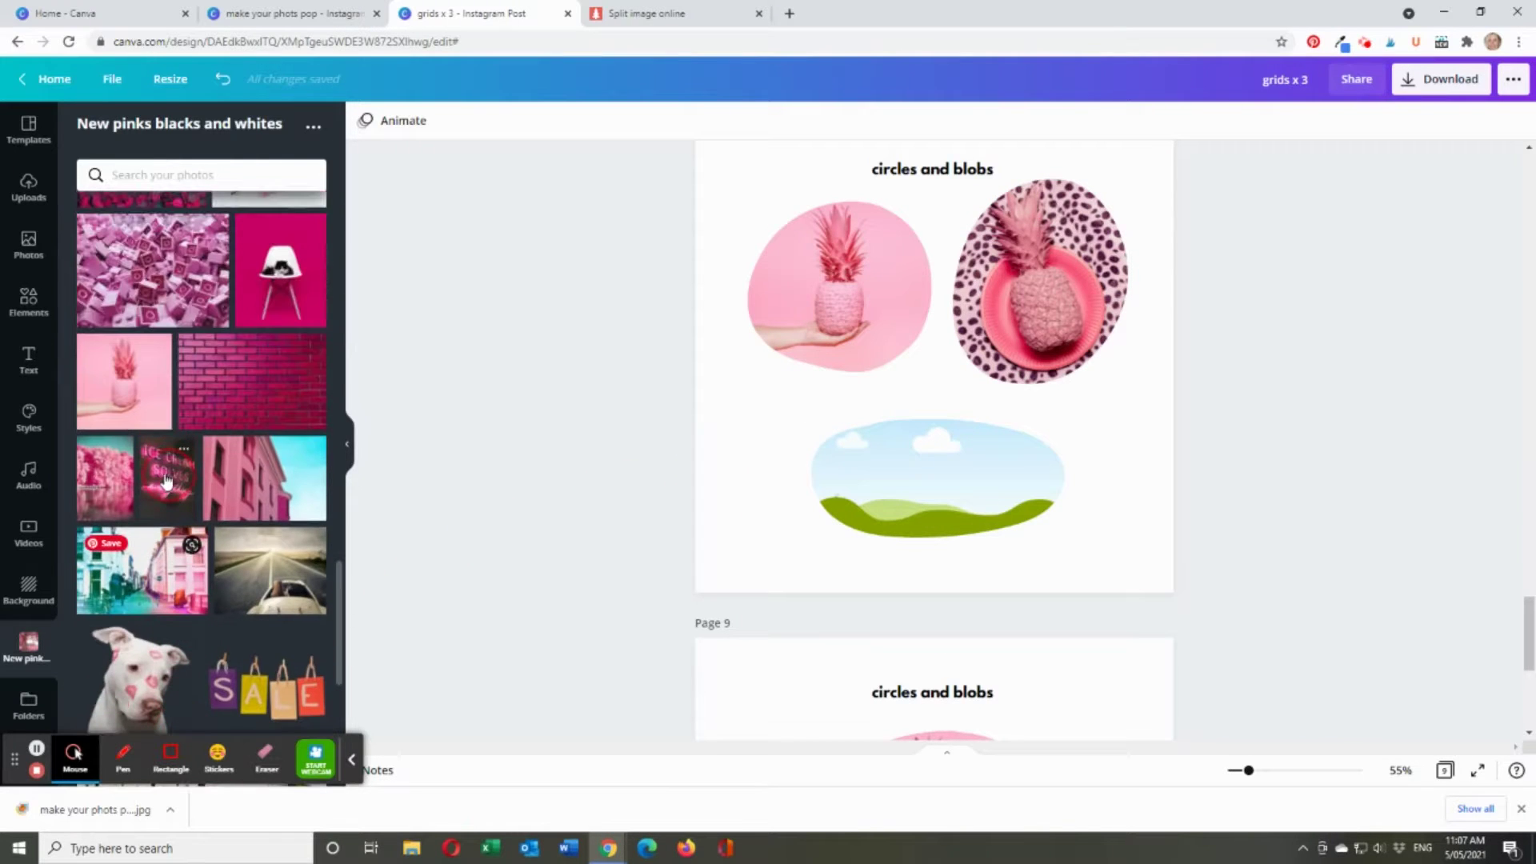
scroll(177, 472, up, 10)
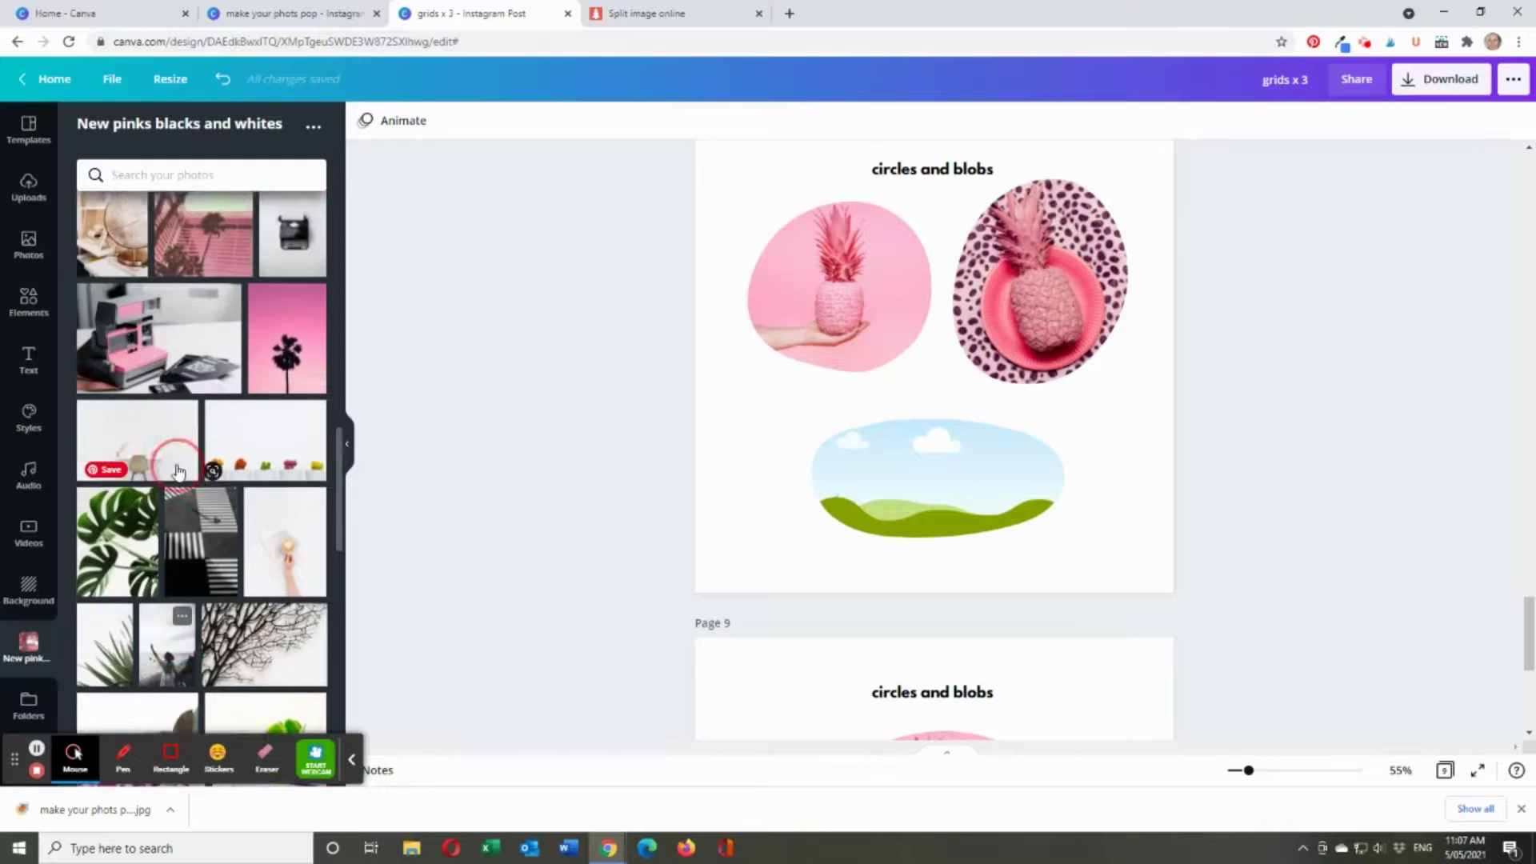
scroll(179, 472, up, 3)
drag(138, 432, 967, 497)
double_click(967, 490)
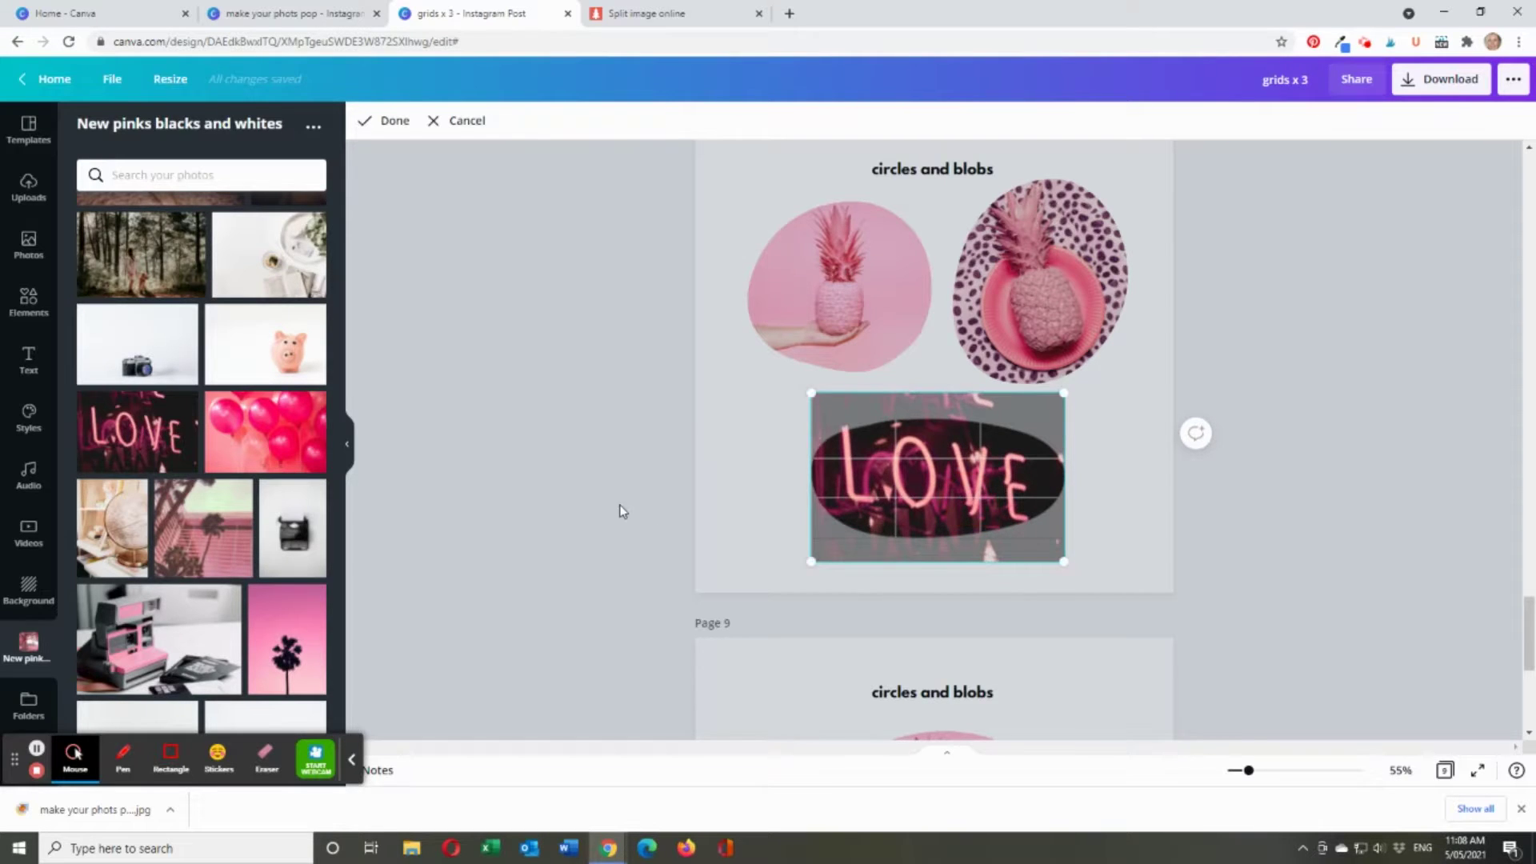
click(622, 511)
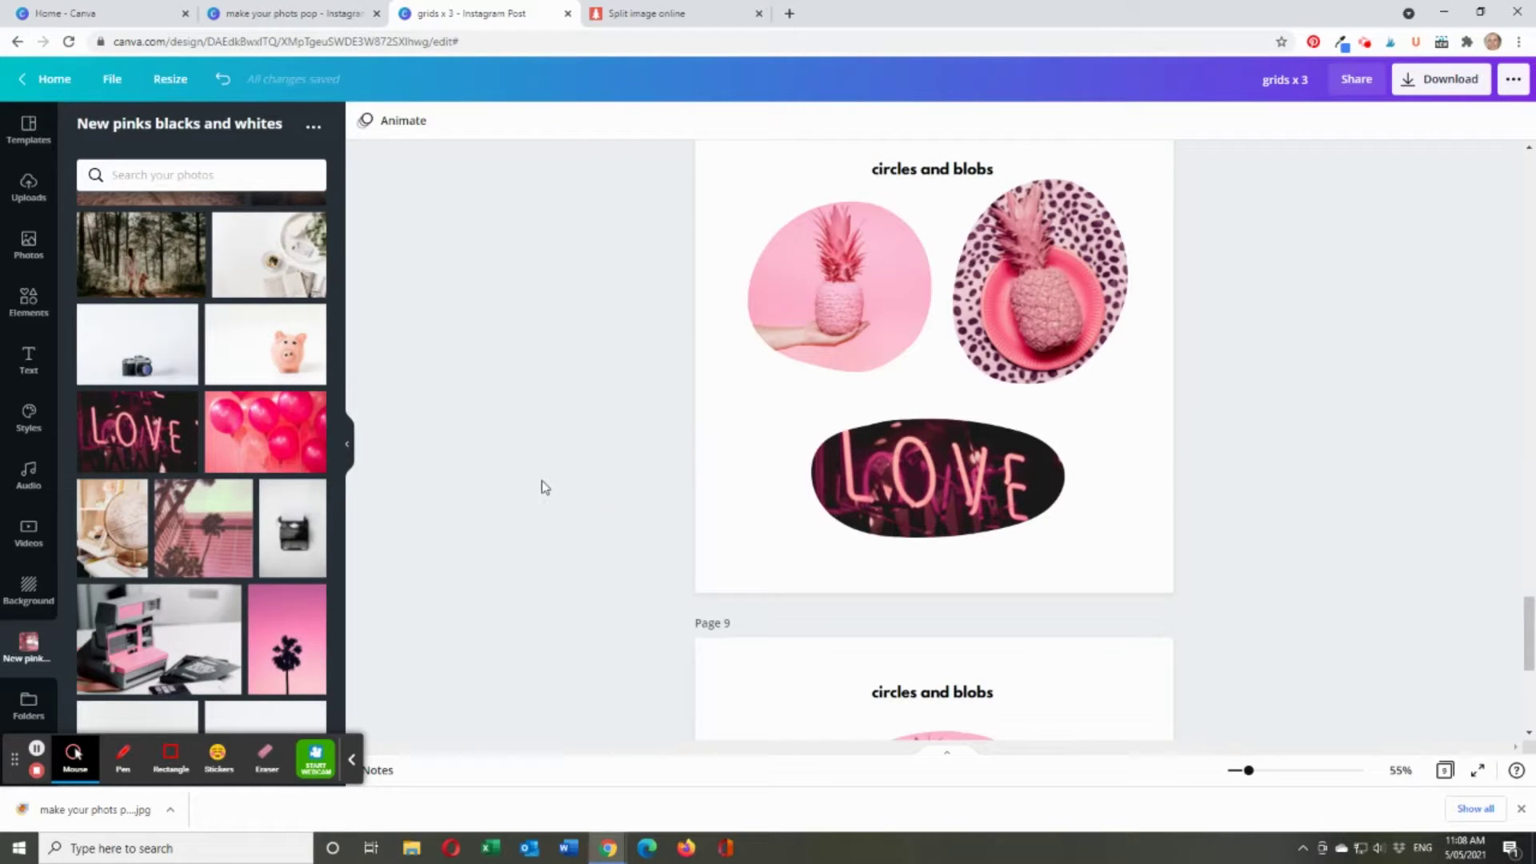
- Review the photo effect pages from page 9 back to the overview on page 1, including the shadowed chair photo on page 2
scroll(540, 484, down, 3)
scroll(541, 483, down, 2)
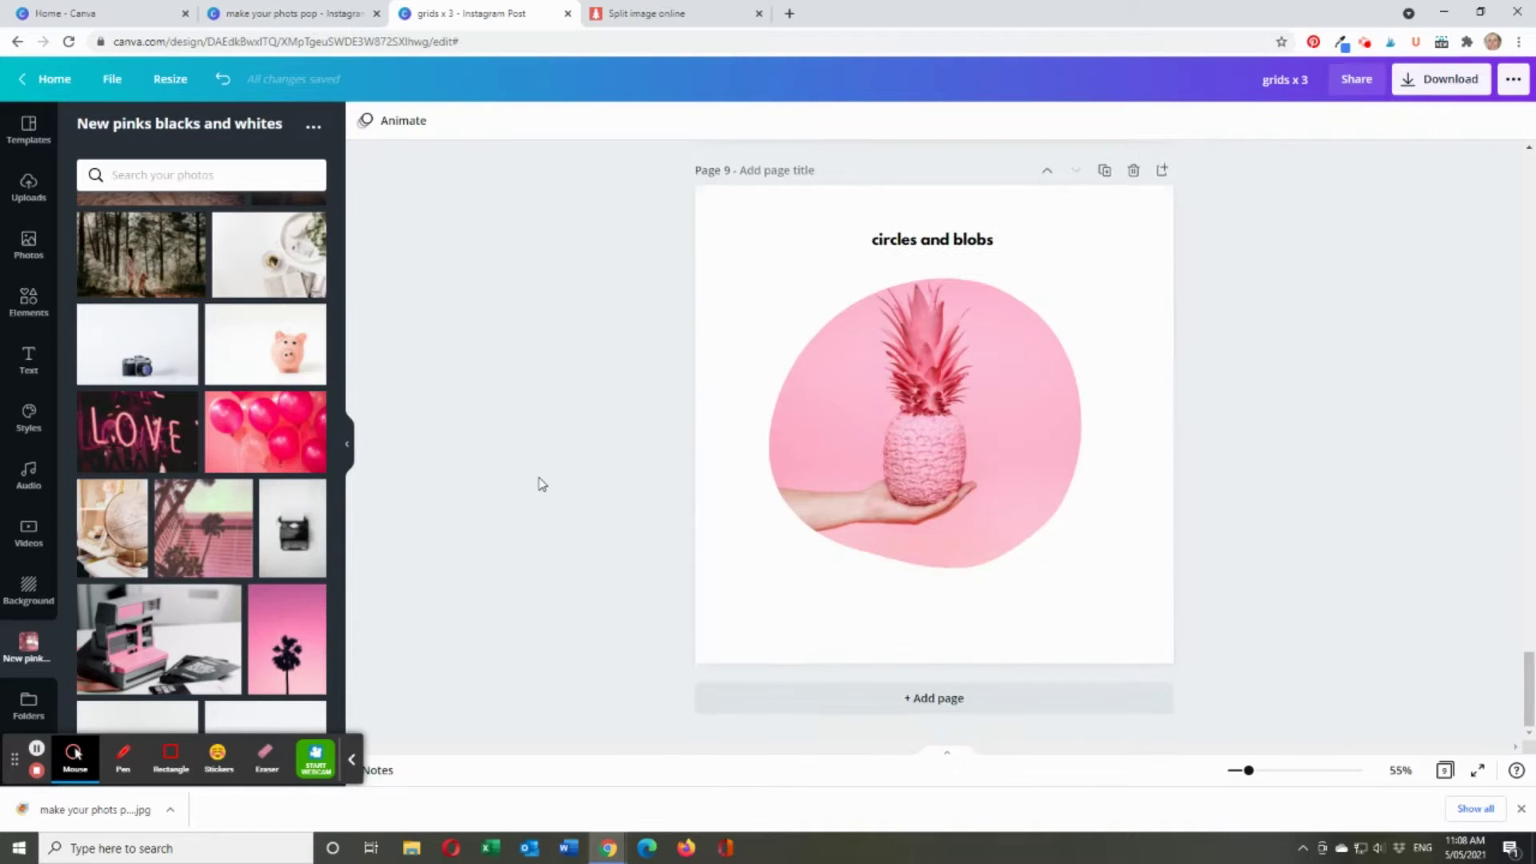
scroll(540, 483, up, 18)
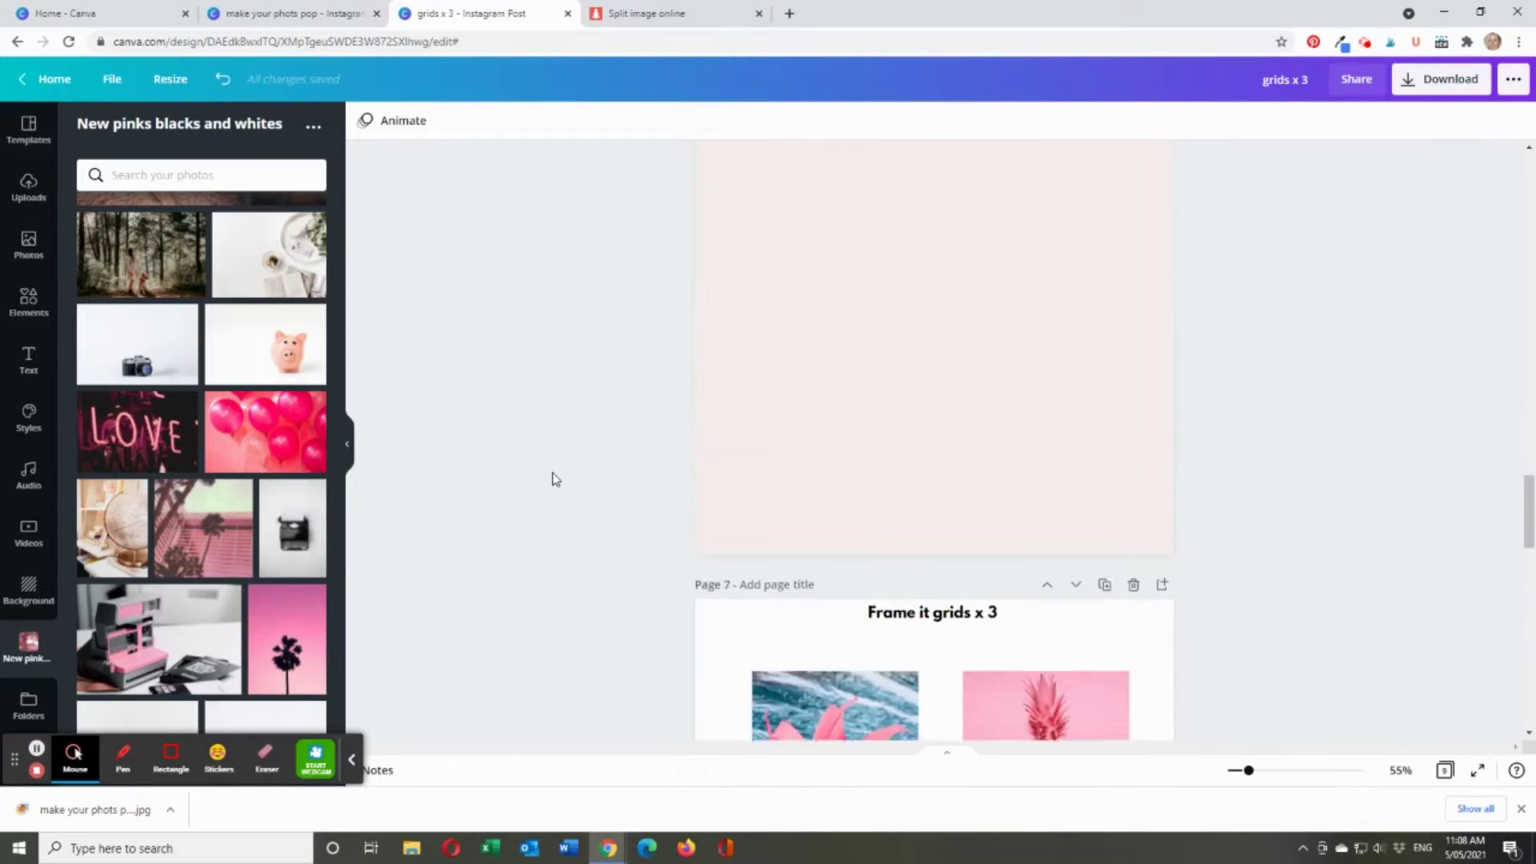
scroll(558, 480, up, 8)
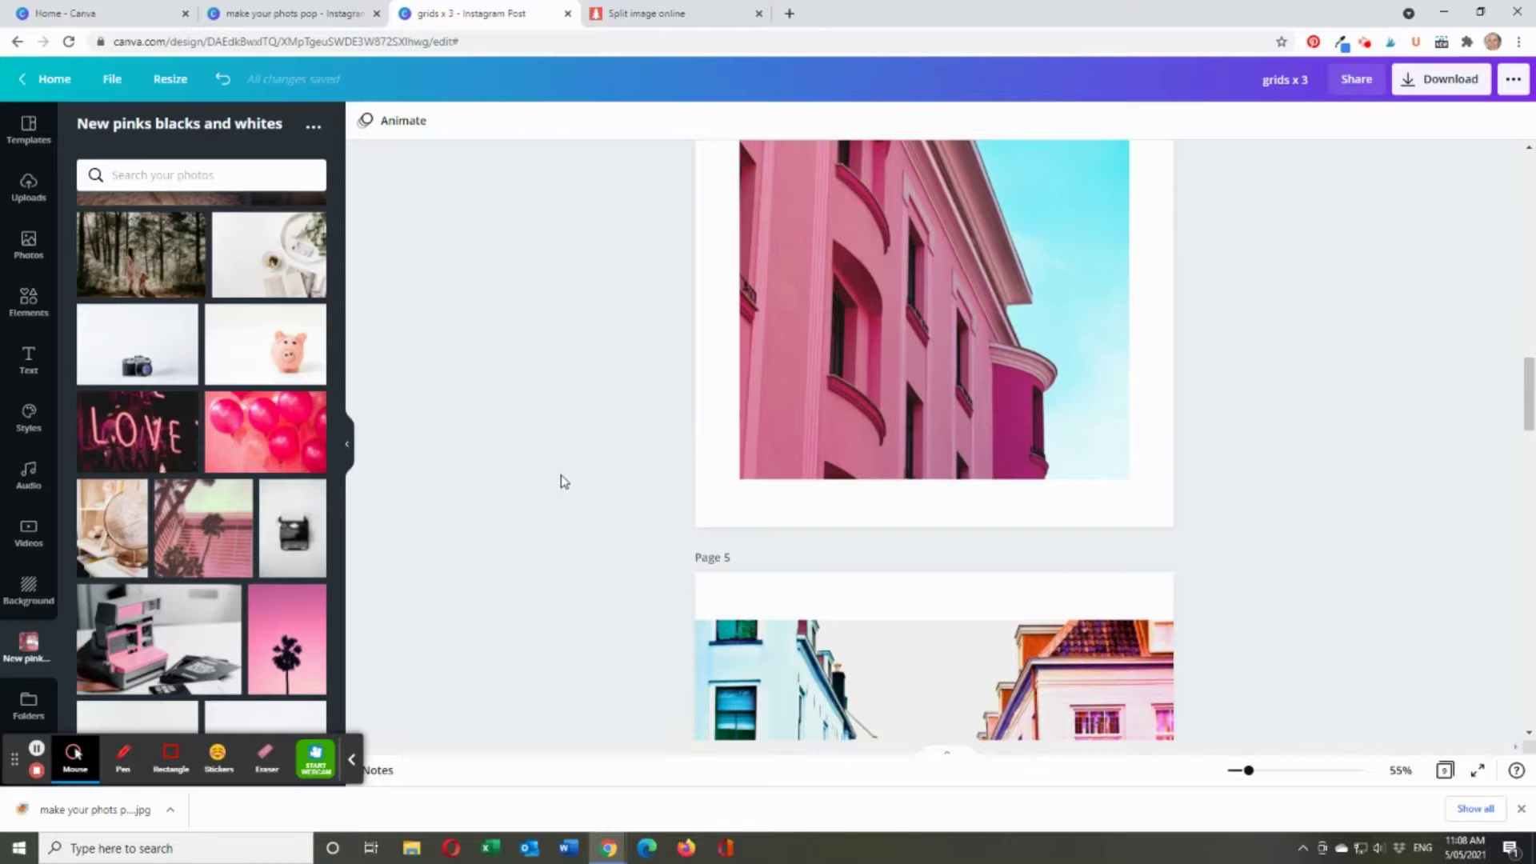
scroll(619, 462, up, 15)
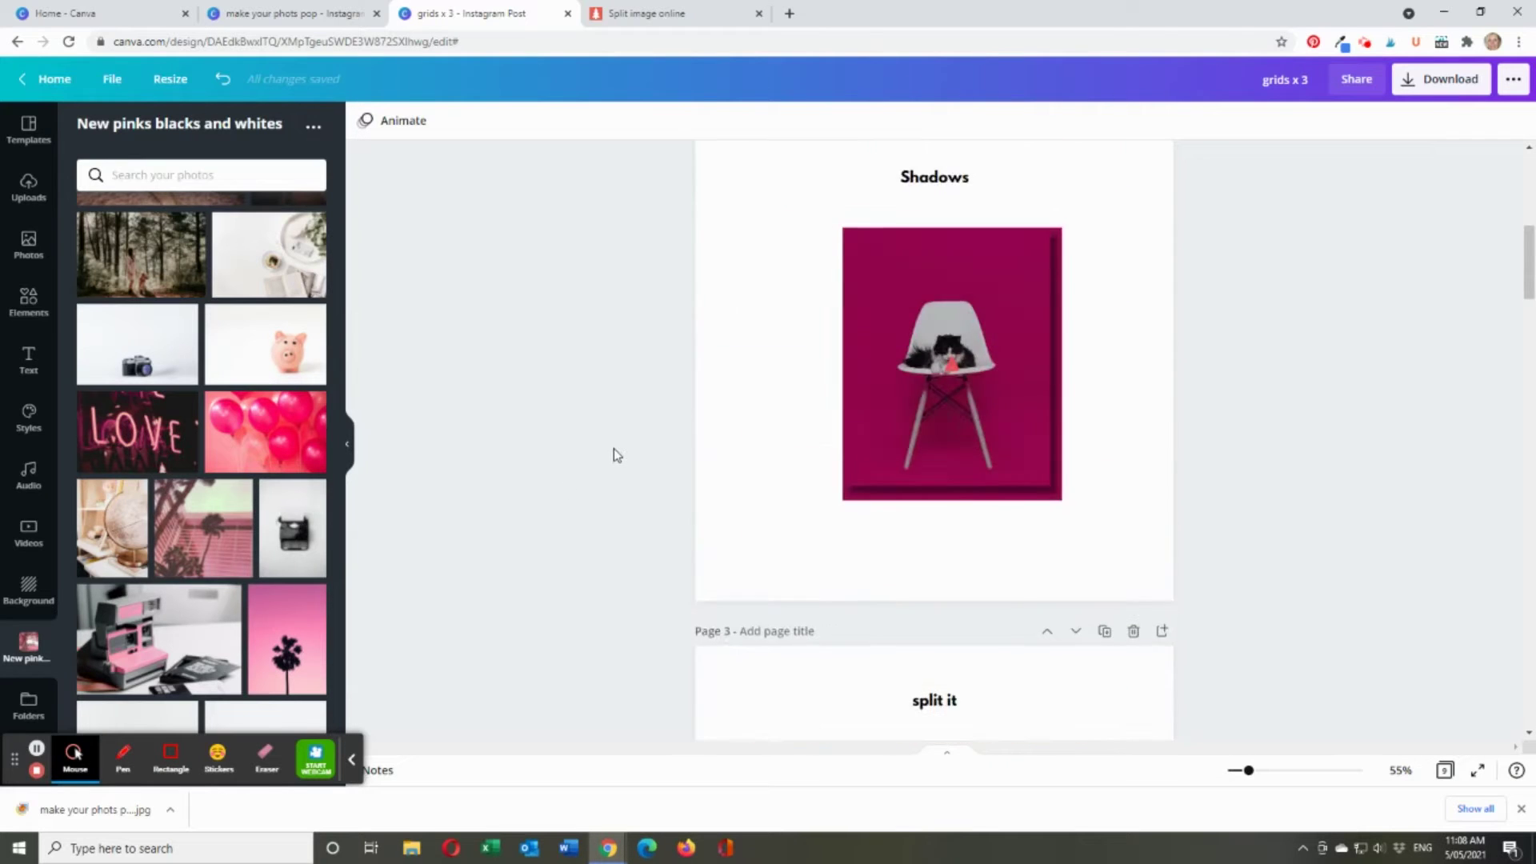
scroll(615, 455, up, 3)
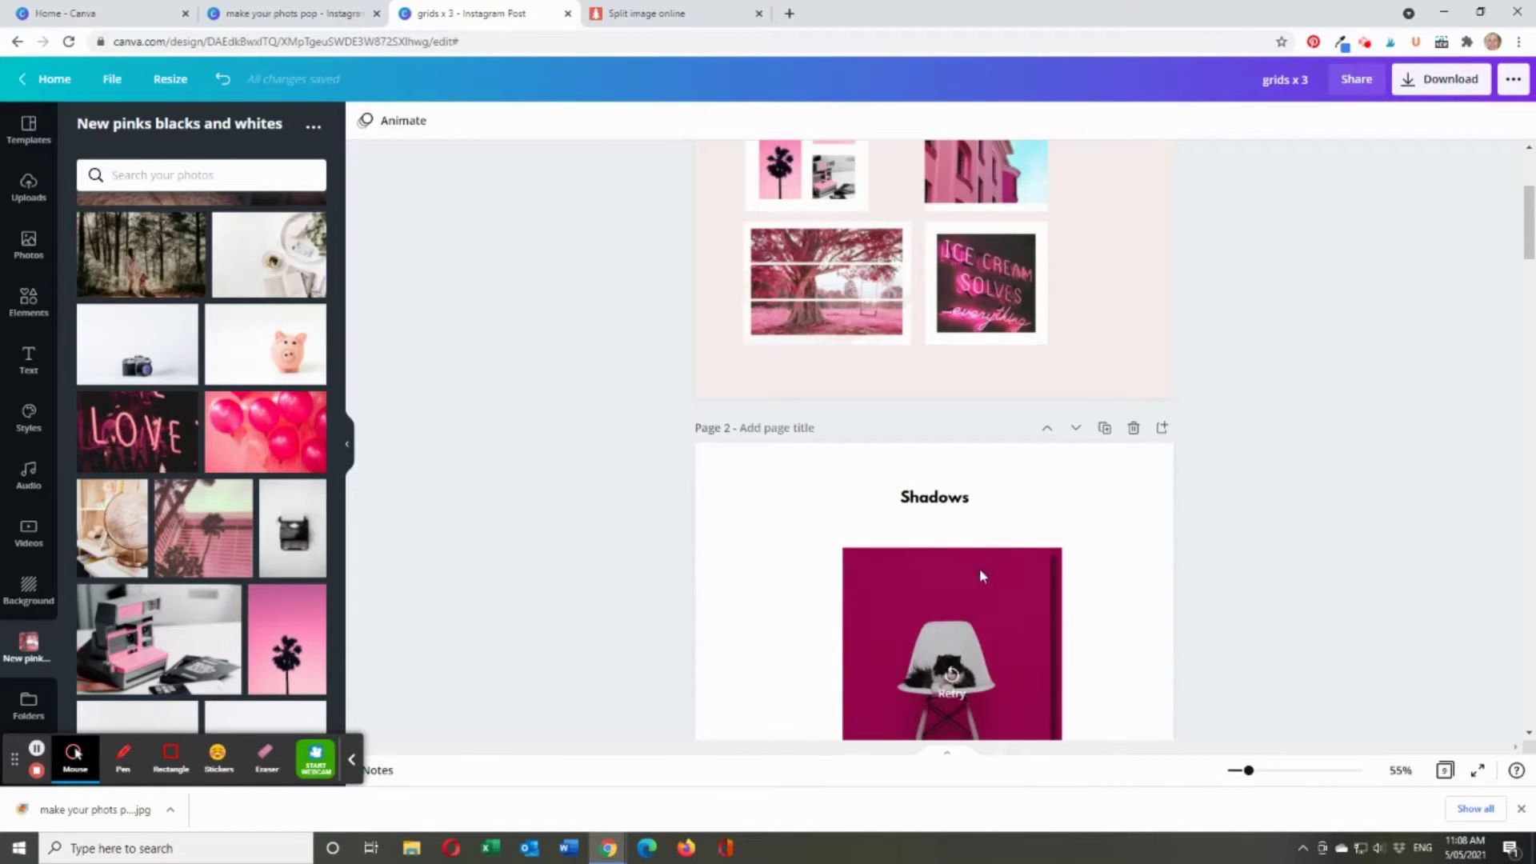
scroll(979, 568, down, 3)
click(1020, 507)
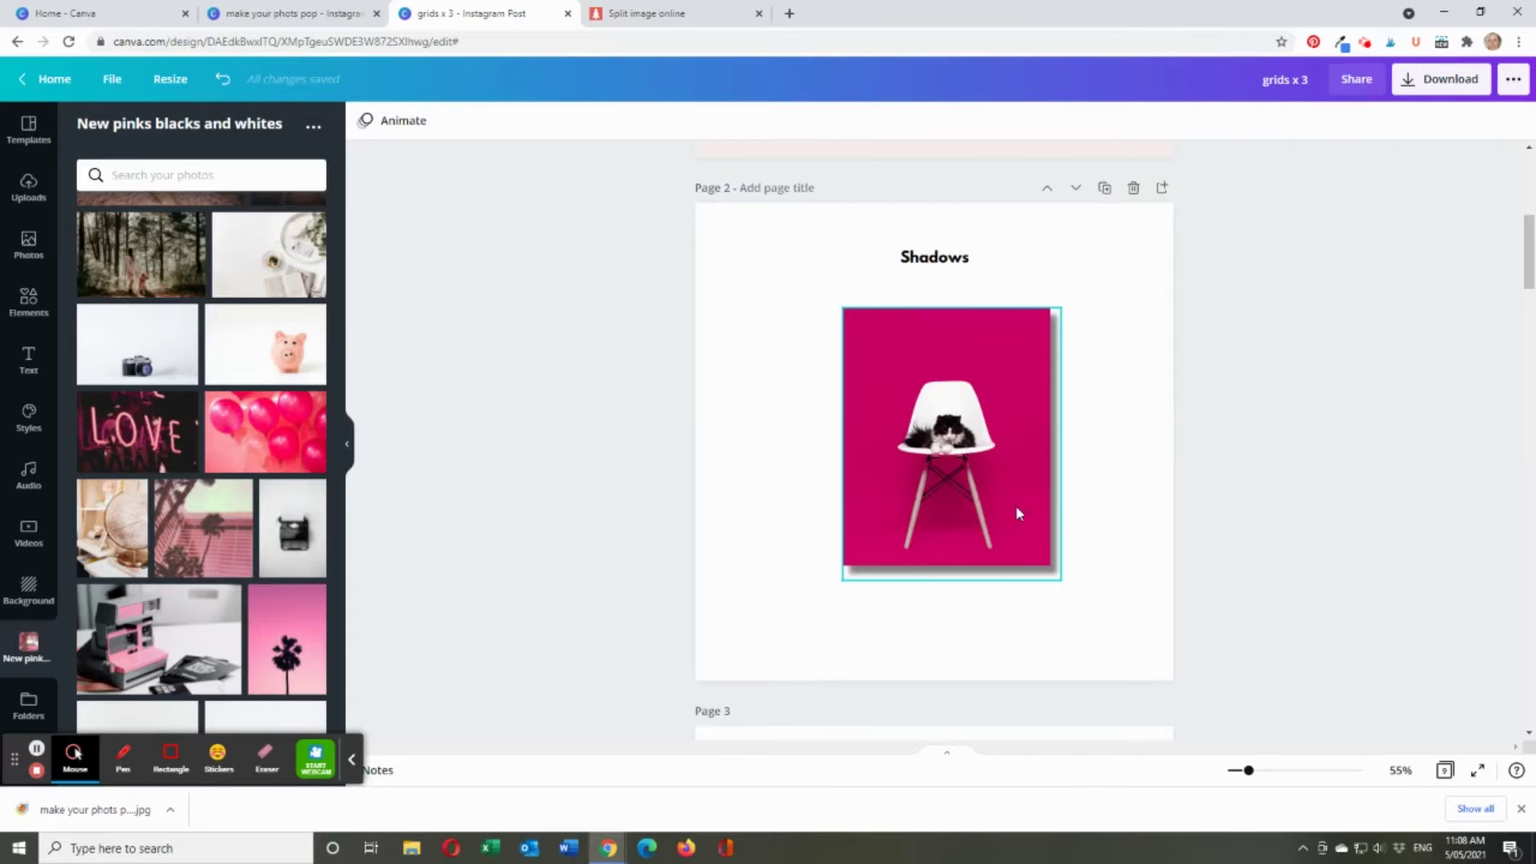
click(416, 534)
click(716, 536)
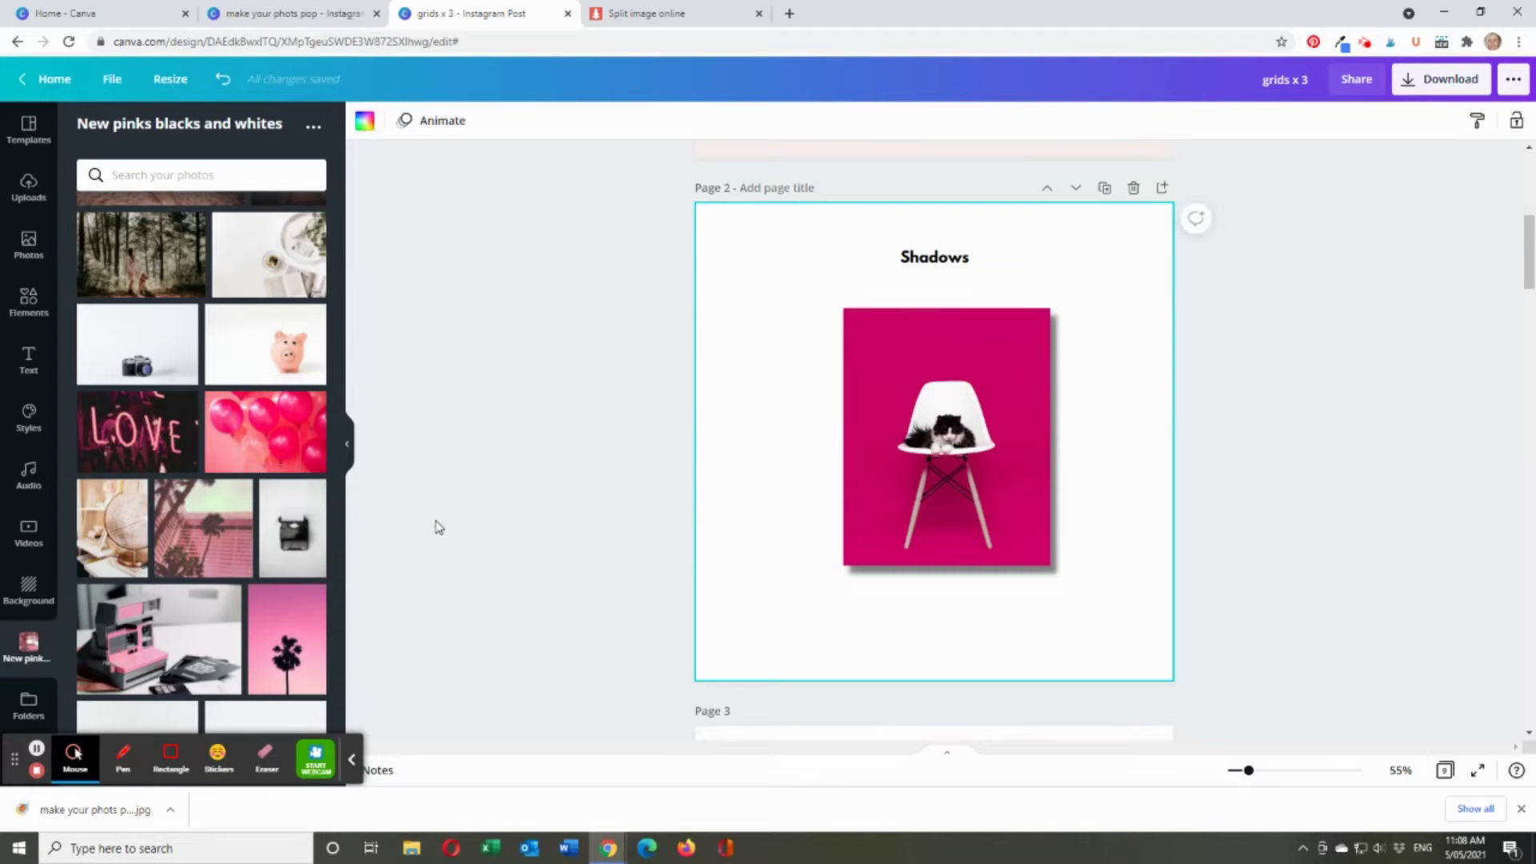
scroll(414, 548, up, 6)
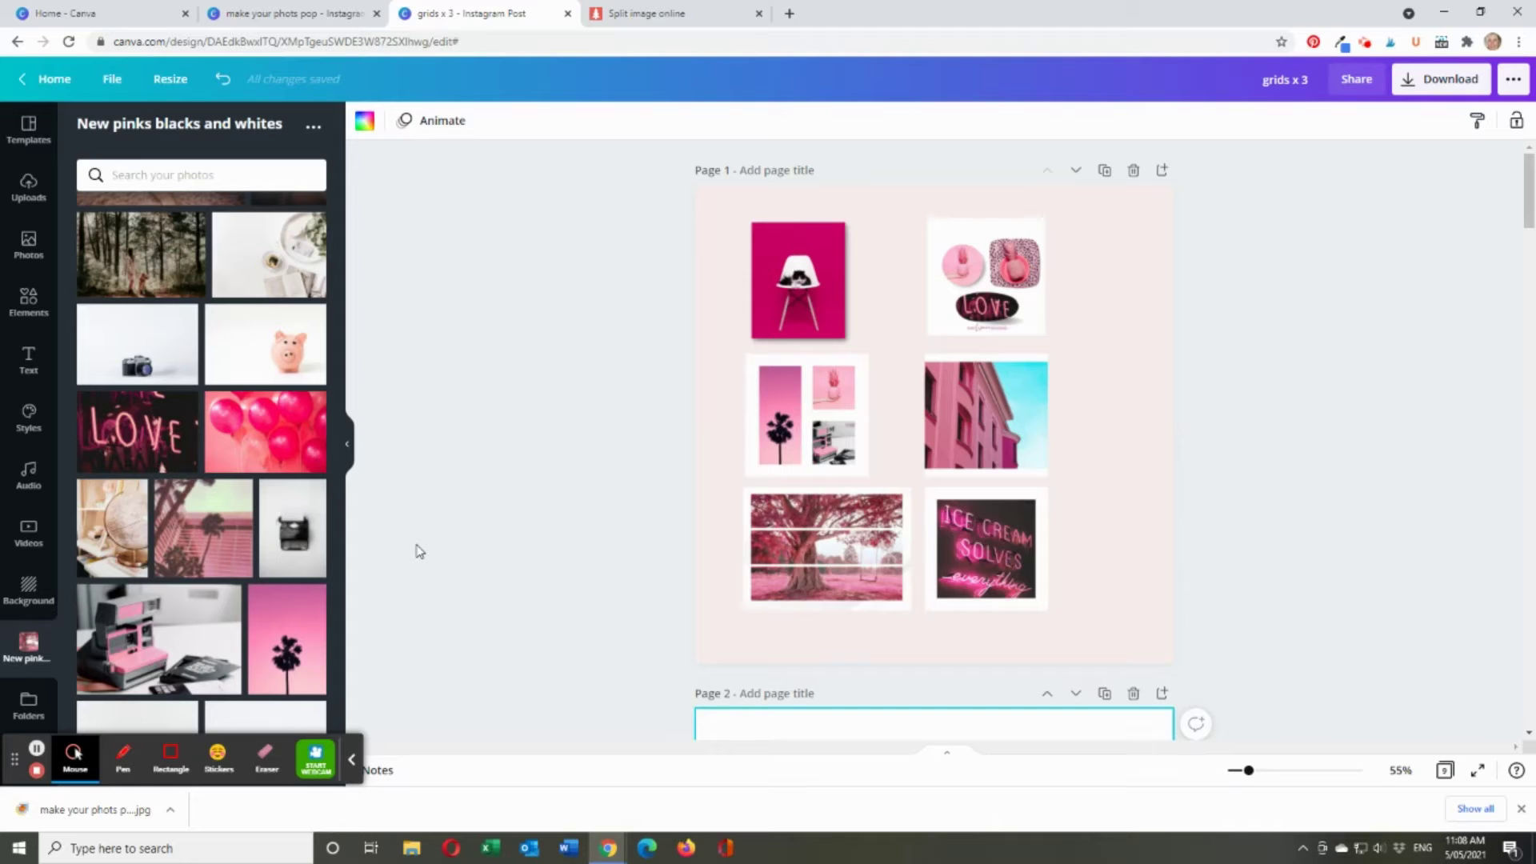
- Open the elements library for page 1's design
click(28, 304)
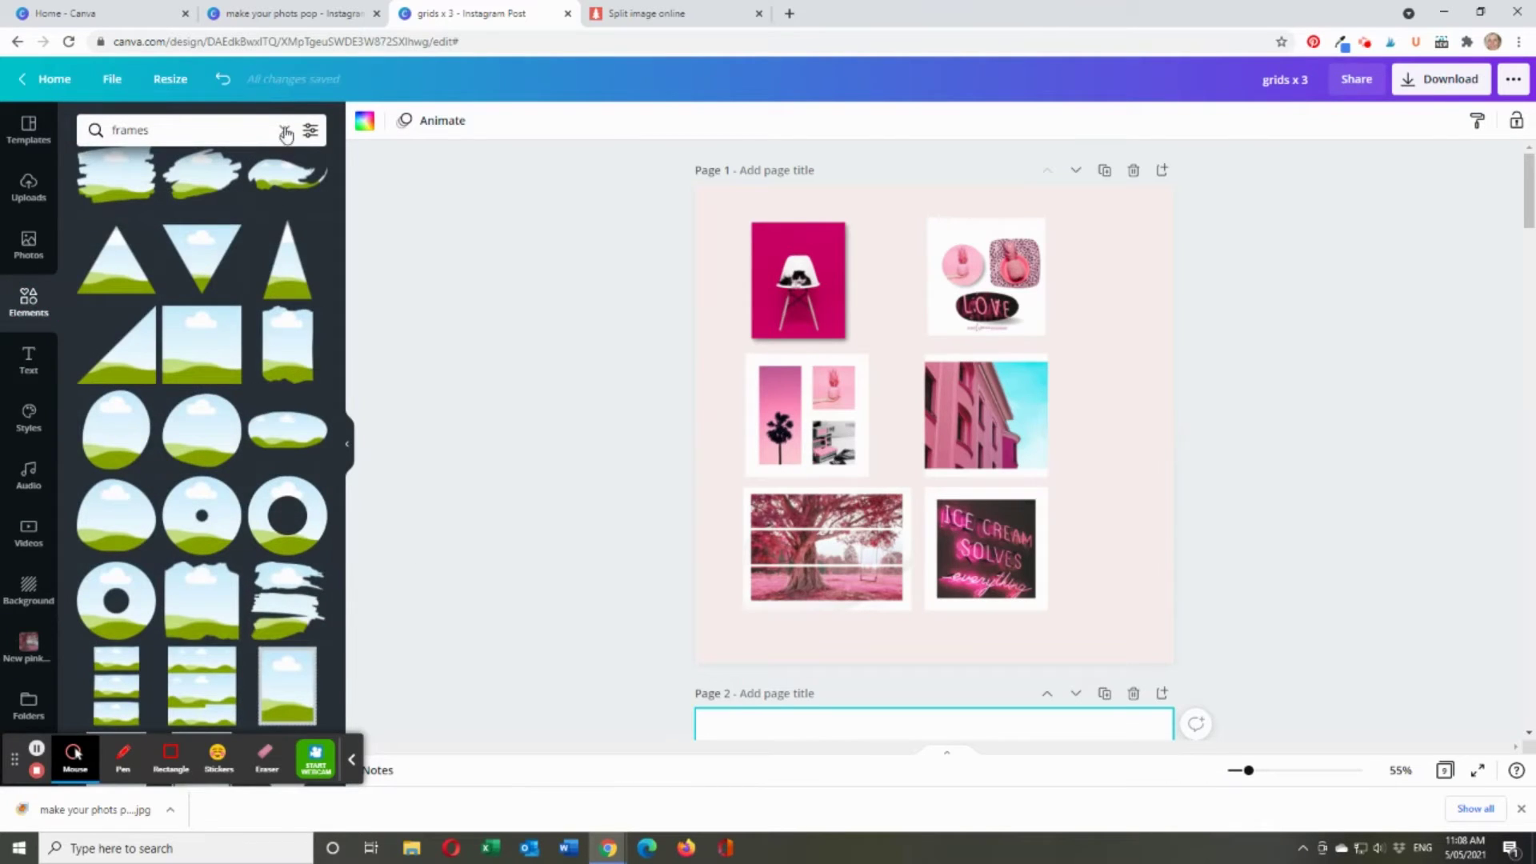